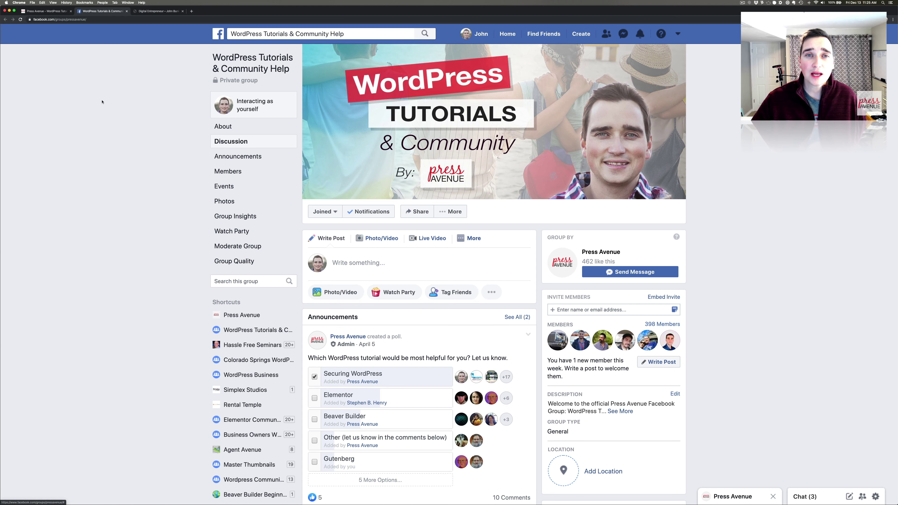
# Switch to the Digital Entrepreneur site and open the installed plugins list in its WordPress admin.
pyautogui.click(159, 11)
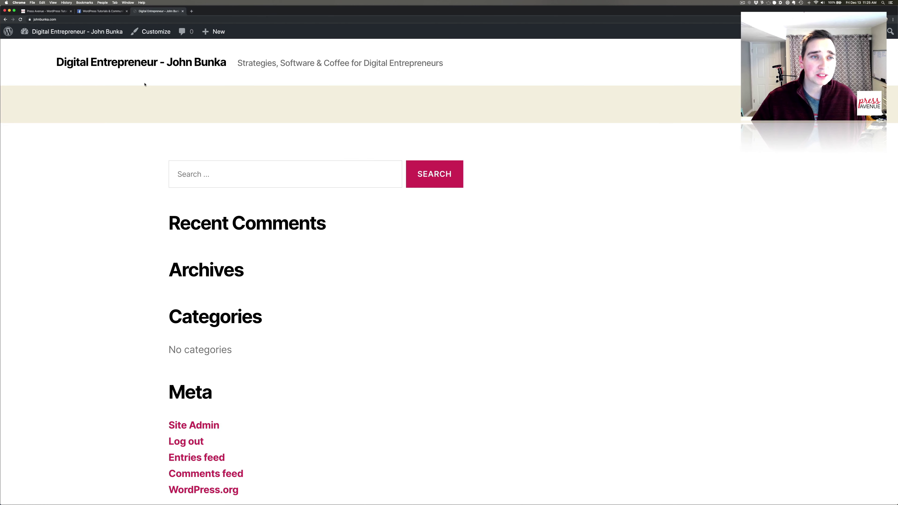
pyautogui.click(144, 63)
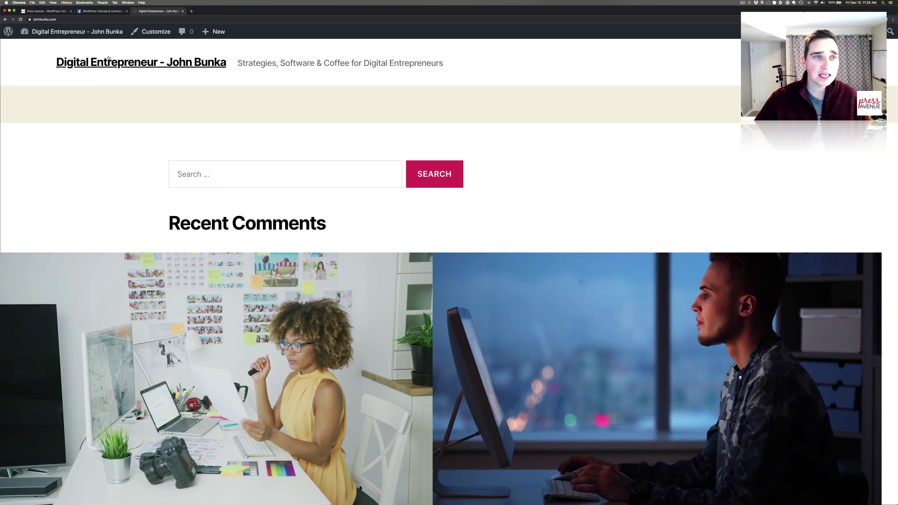
pyautogui.moveTo(71, 31)
pyautogui.click(35, 46)
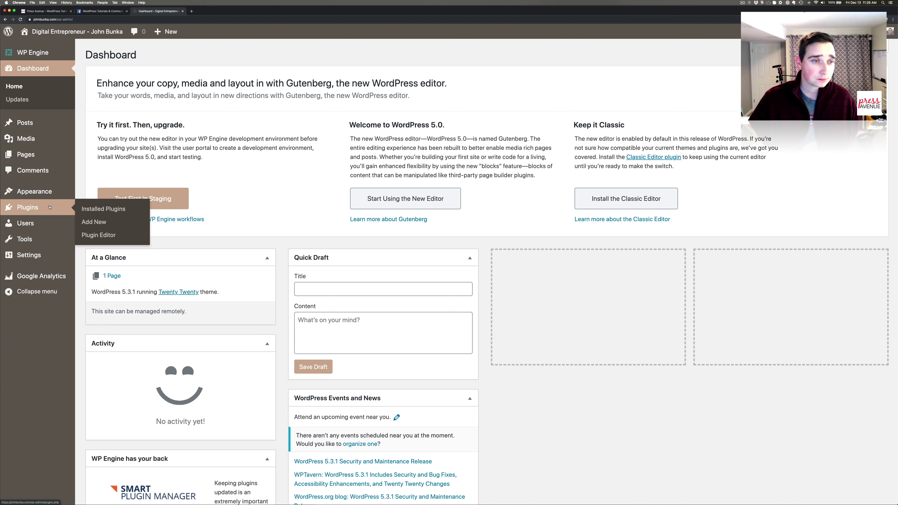
pyautogui.click(95, 207)
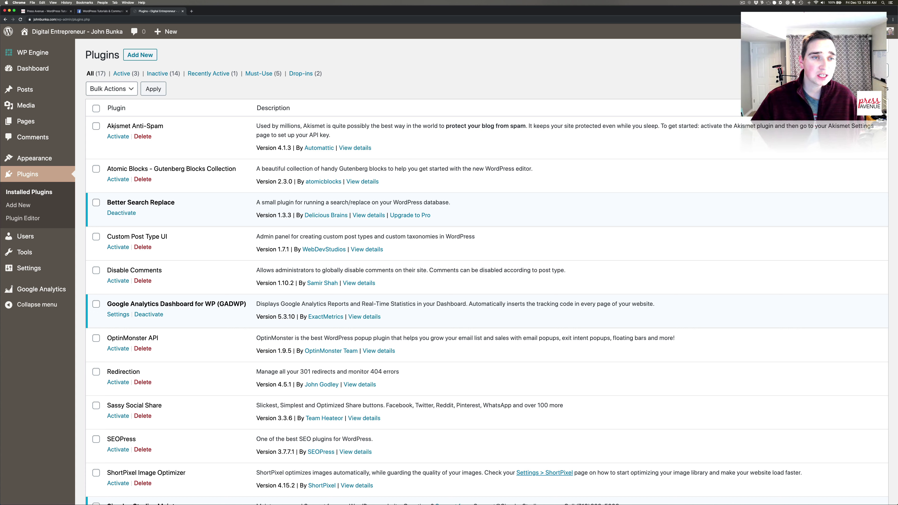
# Review the Akismet Anti-Spam plugin's description and details, and close the details.
pyautogui.moveTo(108, 126); pyautogui.dragTo(163, 125)
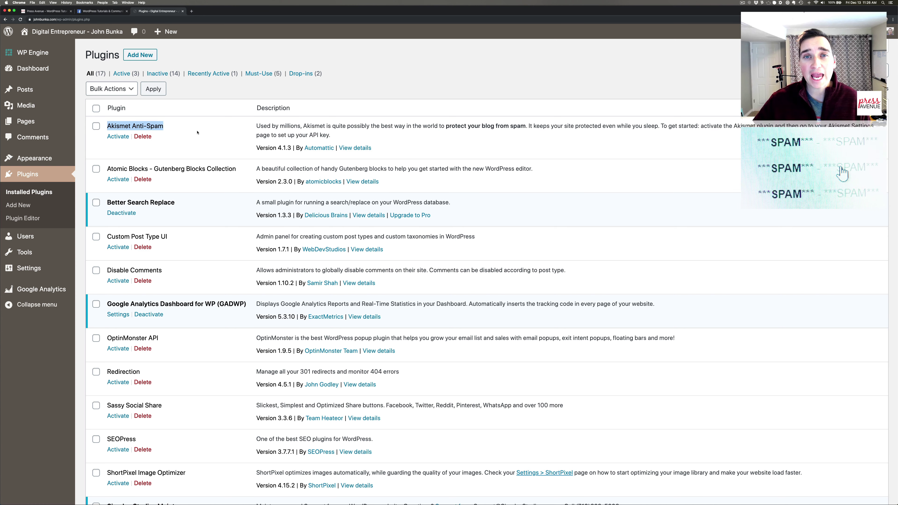
pyautogui.moveTo(450, 126); pyautogui.dragTo(531, 127)
pyautogui.click(453, 141)
pyautogui.click(361, 150)
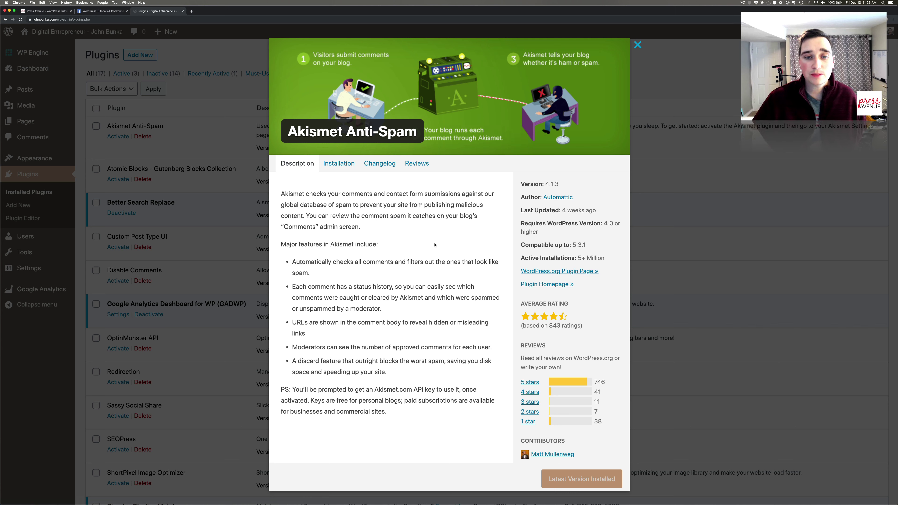
pyautogui.click(637, 44)
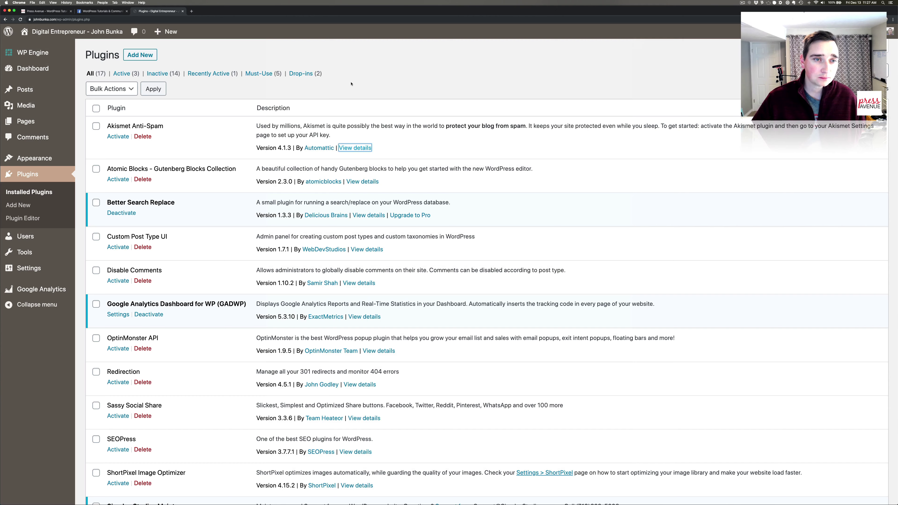
# Start a new blog post titled "Best Plugins".
pyautogui.click(125, 173)
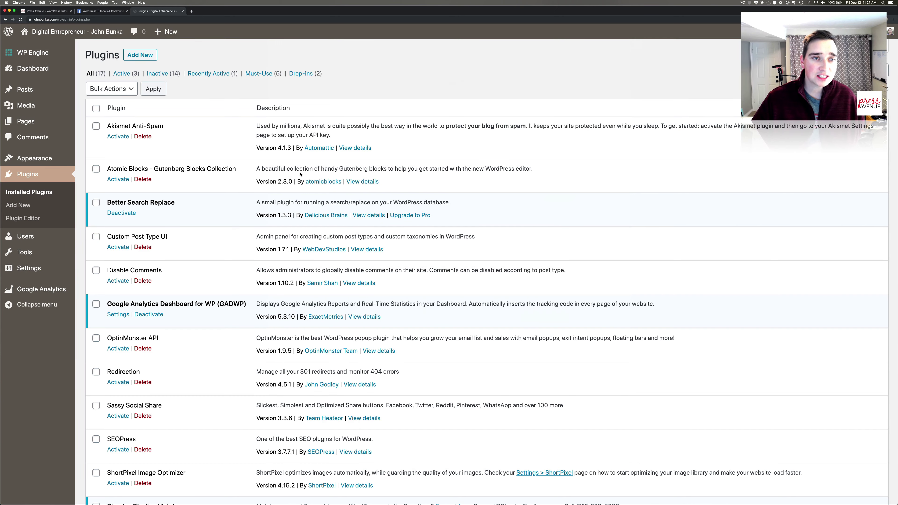
pyautogui.moveTo(107, 169); pyautogui.dragTo(235, 169)
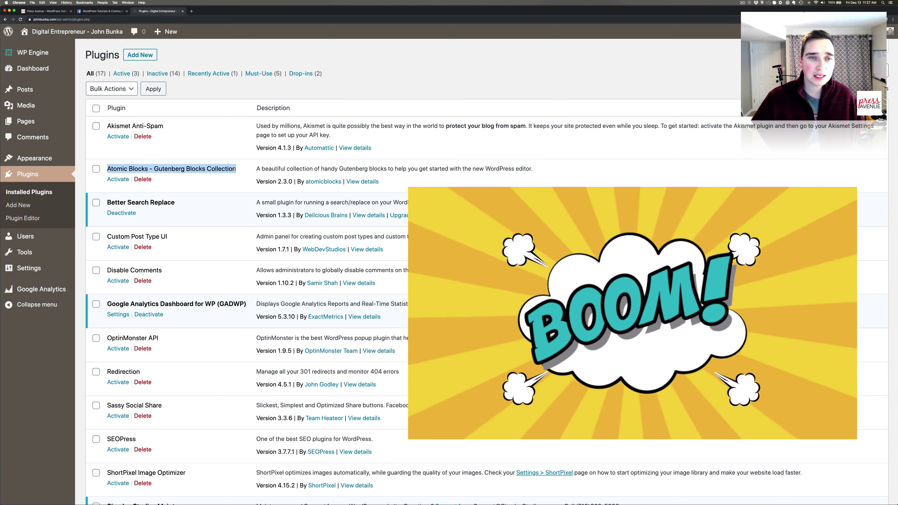
pyautogui.click(25, 89)
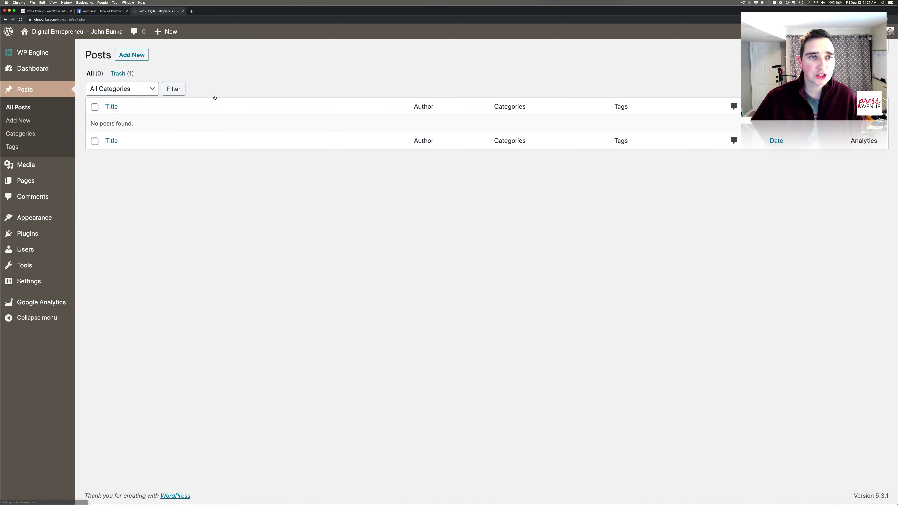
pyautogui.click(131, 55)
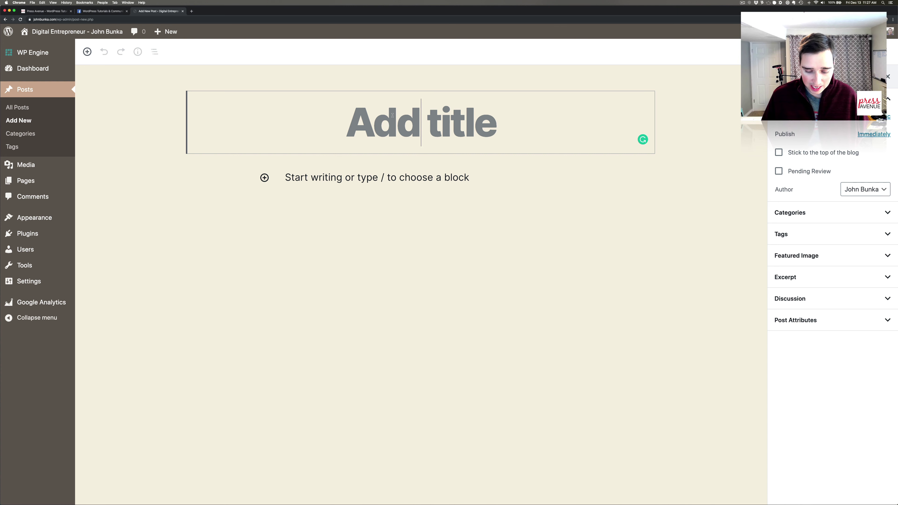
pyautogui.write('Best Plugins')
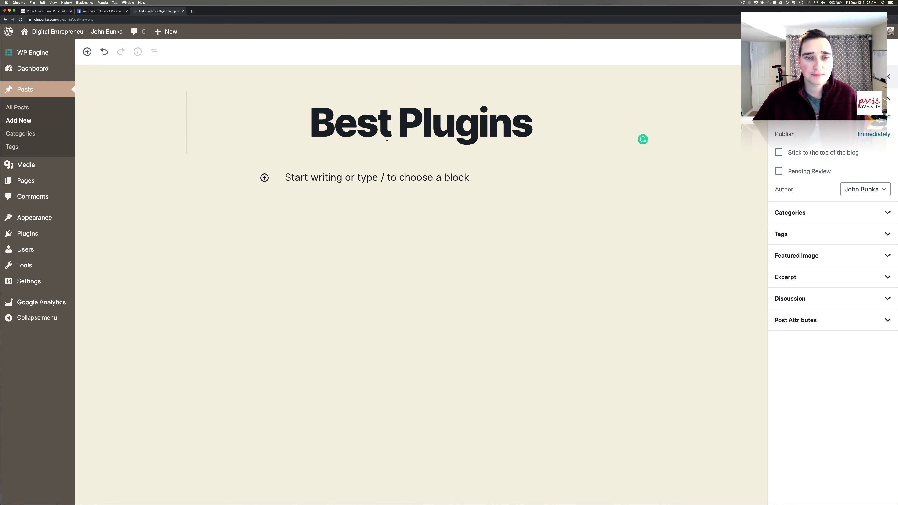
# Examine the block categories and the Common Blocks available for the post's body, without inserting any block.
pyautogui.click(368, 179)
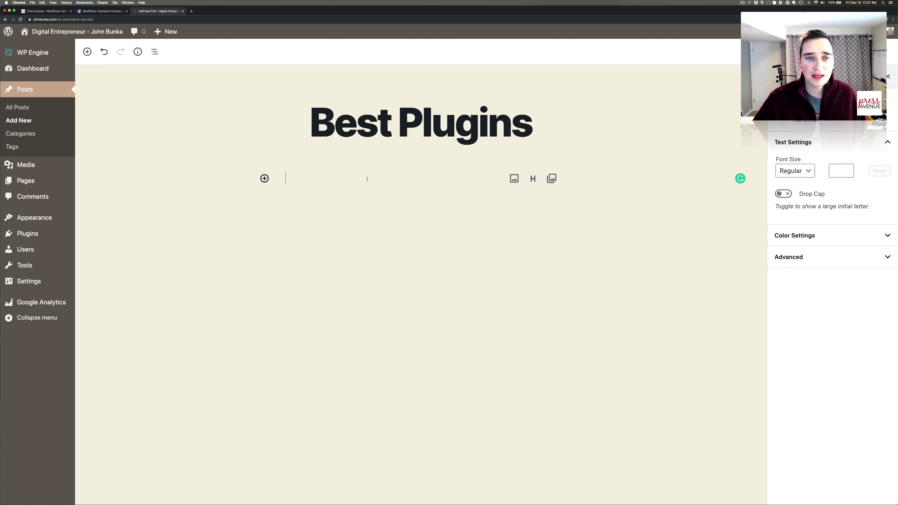
pyautogui.click(265, 179)
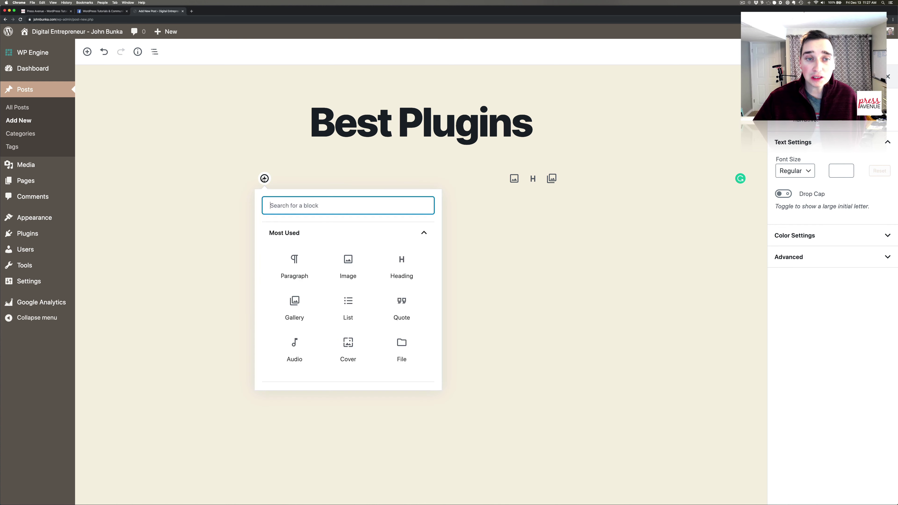
pyautogui.scroll(-5, 341, 270)
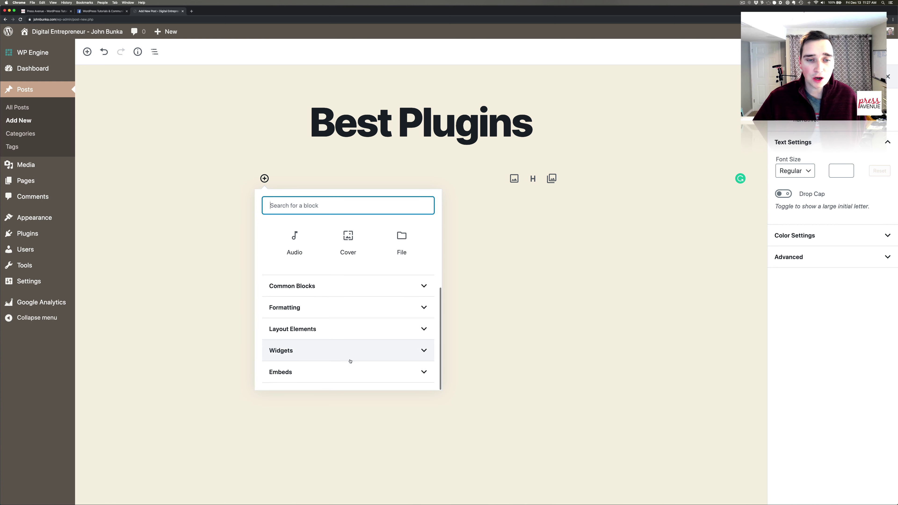
pyautogui.click(327, 291)
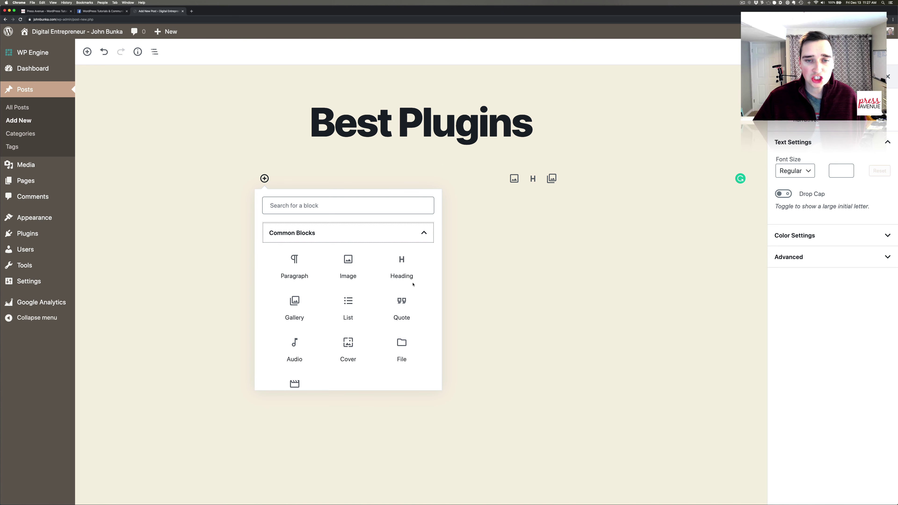
pyautogui.click(474, 259)
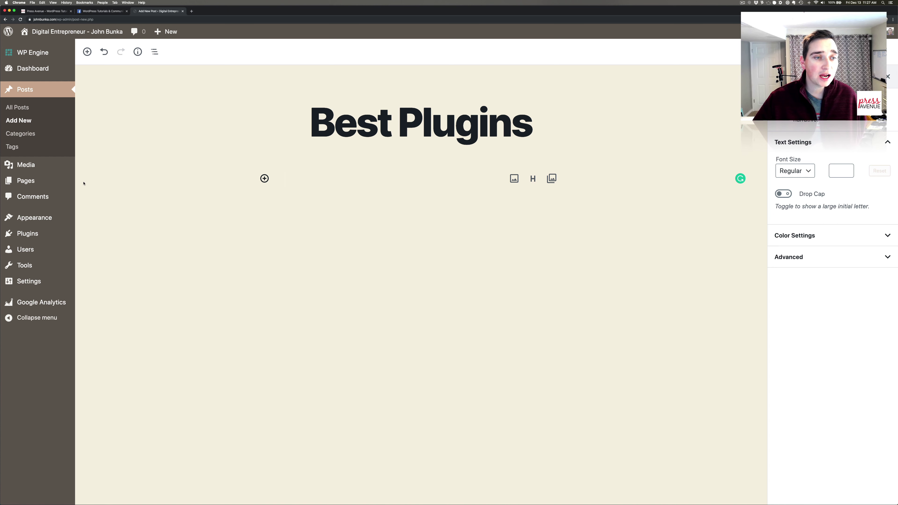
# Return to the installed plugins without saving the post, and read the Atomic Blocks plugin's details and list of included blocks.
pyautogui.click(32, 233)
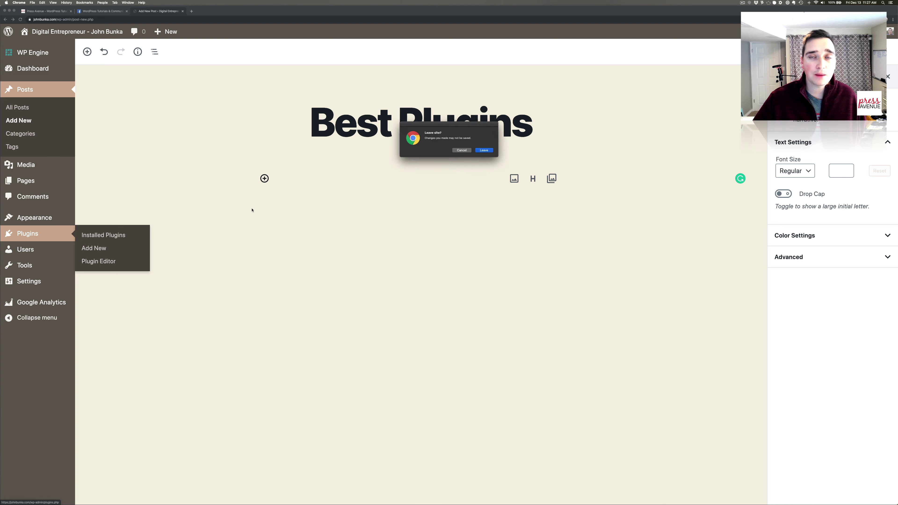
pyautogui.click(483, 150)
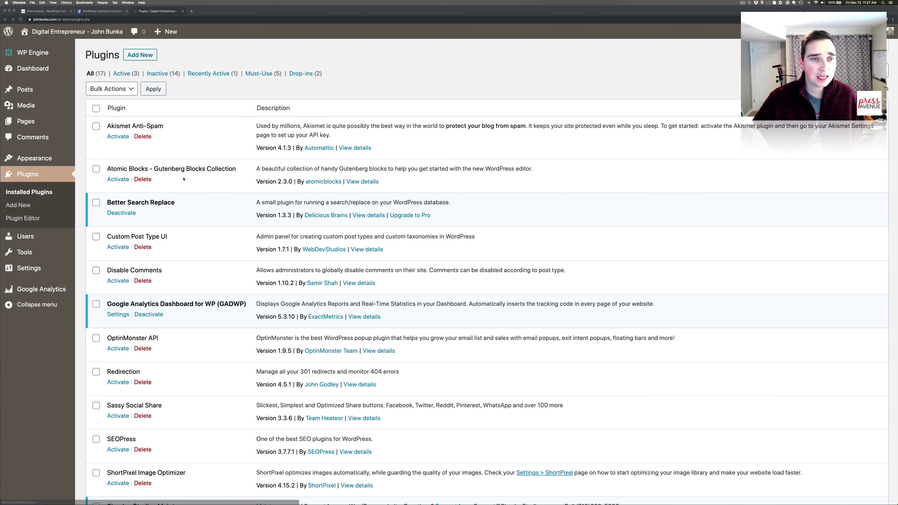
pyautogui.click(355, 183)
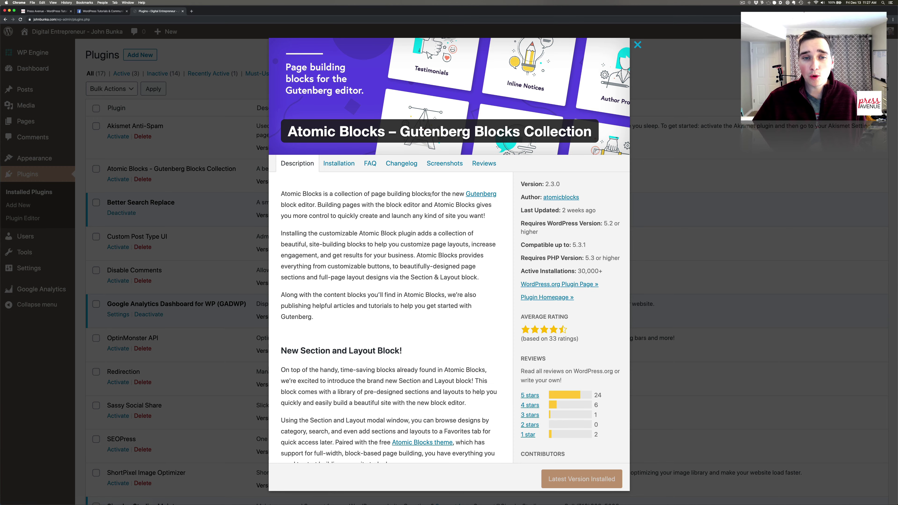
pyautogui.scroll(-10, 431, 195)
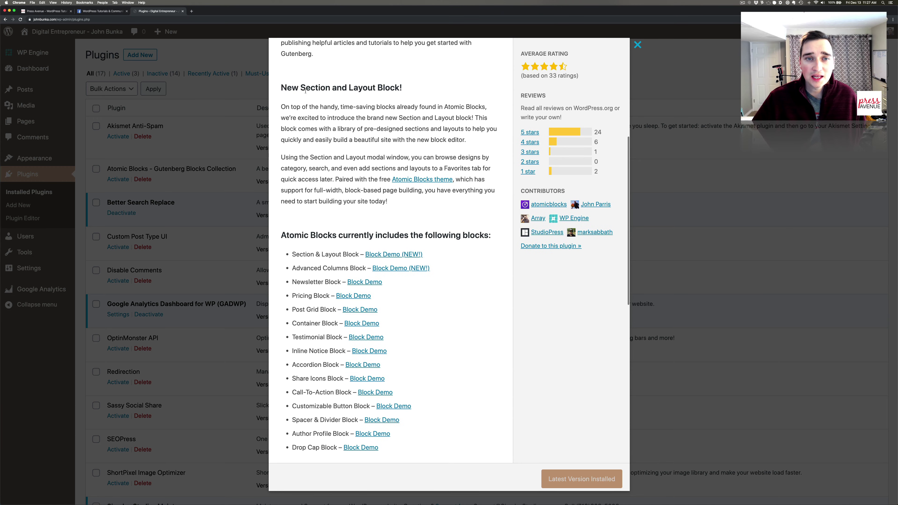
pyautogui.moveTo(305, 92); pyautogui.dragTo(397, 90)
pyautogui.click(457, 99)
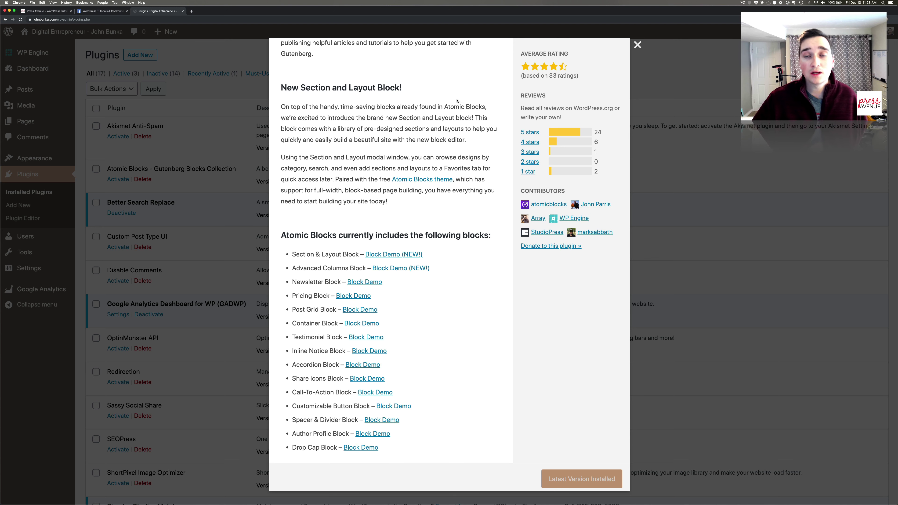
pyautogui.scroll(-5, 427, 163)
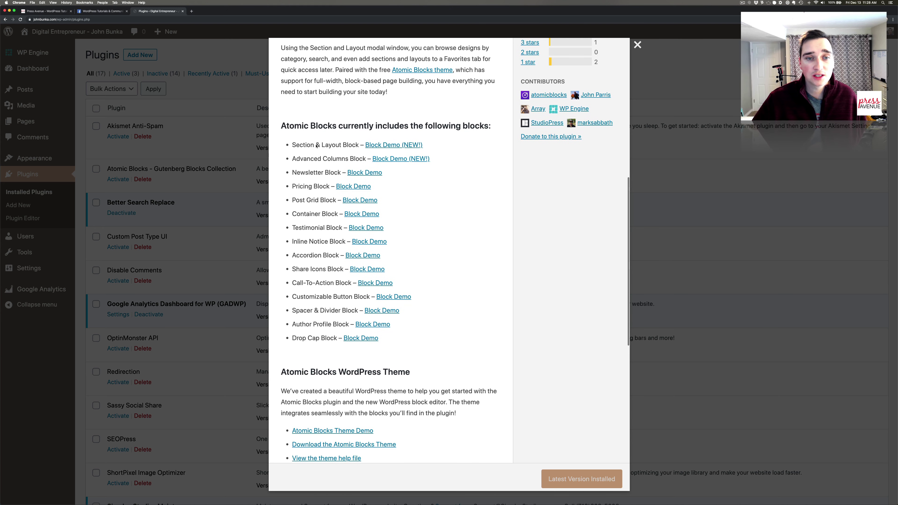
pyautogui.moveTo(310, 146); pyautogui.dragTo(334, 322)
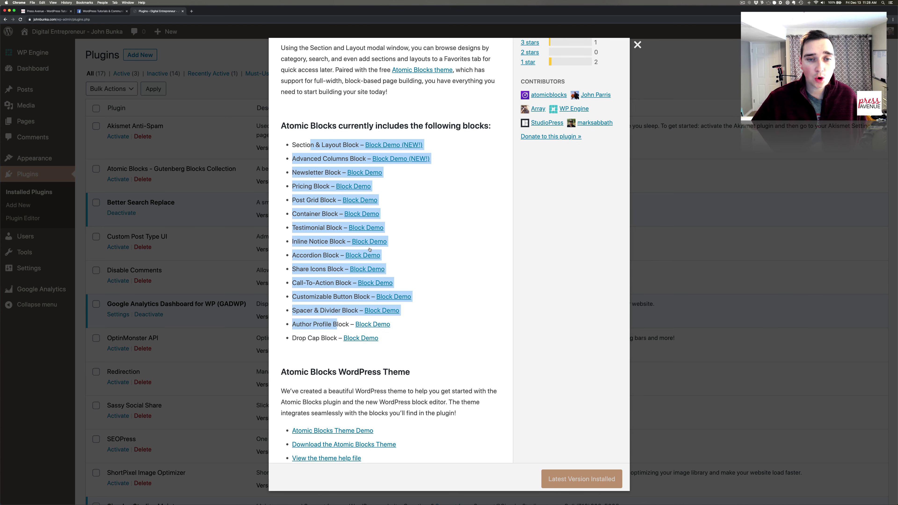
# Open the Accordion Block demo and try expanding and collapsing its sections.
pyautogui.click(367, 255)
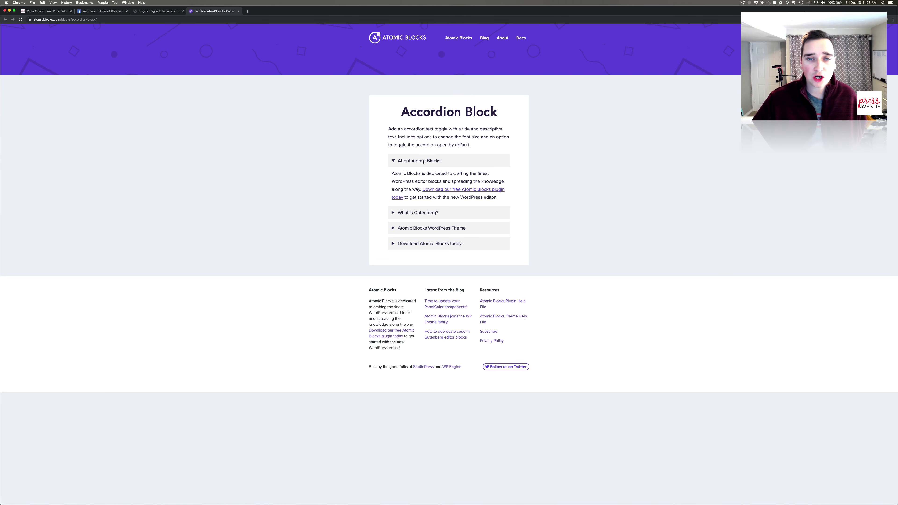
pyautogui.click(431, 211)
pyautogui.click(449, 280)
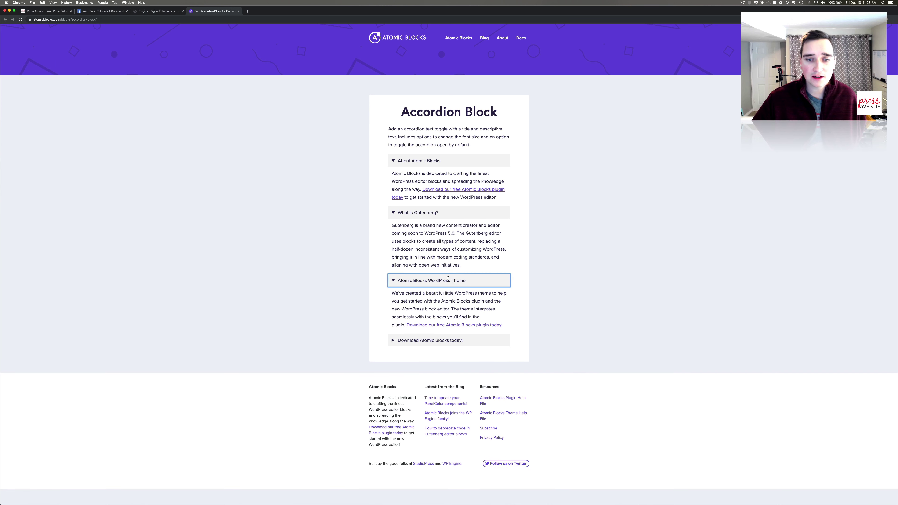
pyautogui.click(456, 342)
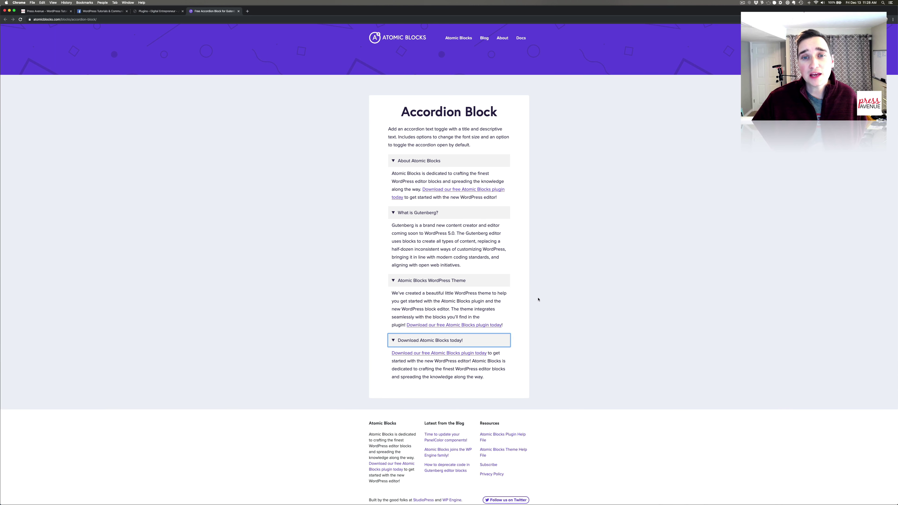
pyautogui.click(418, 161)
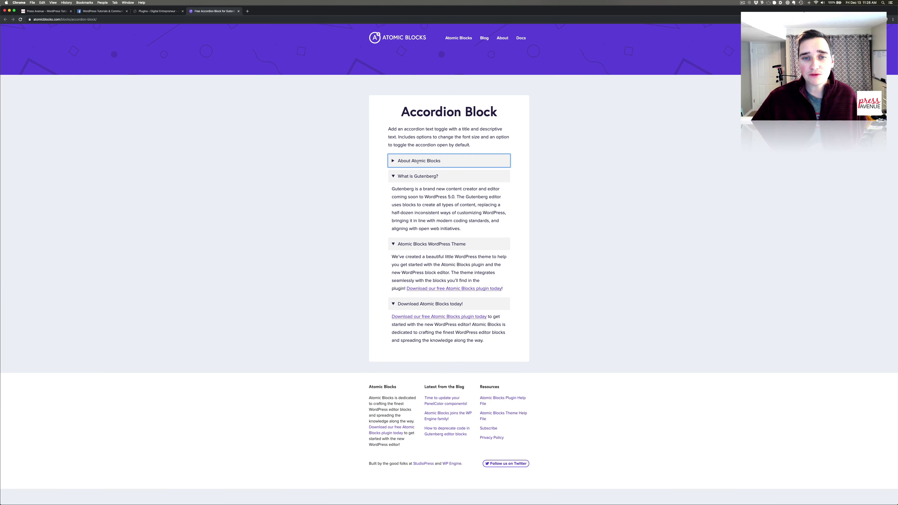
pyautogui.click(422, 179)
pyautogui.click(423, 191)
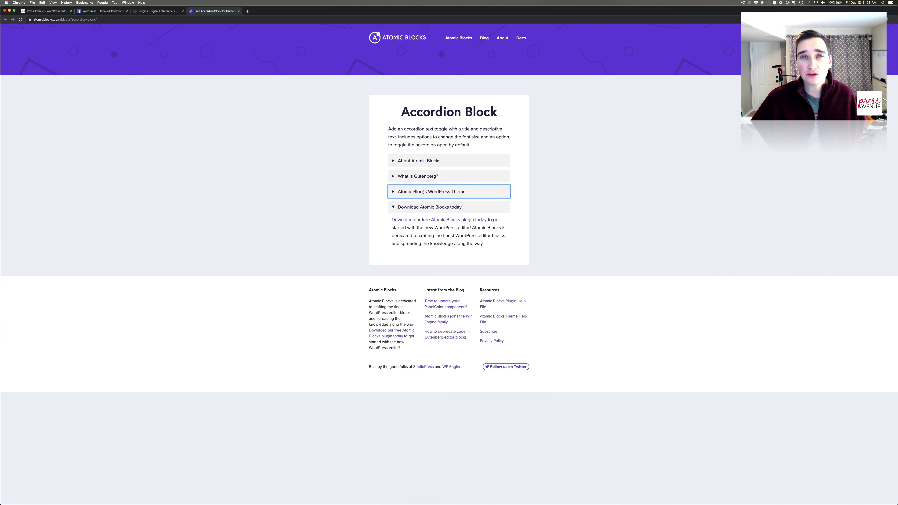
pyautogui.click(422, 207)
pyautogui.click(421, 207)
pyautogui.click(416, 177)
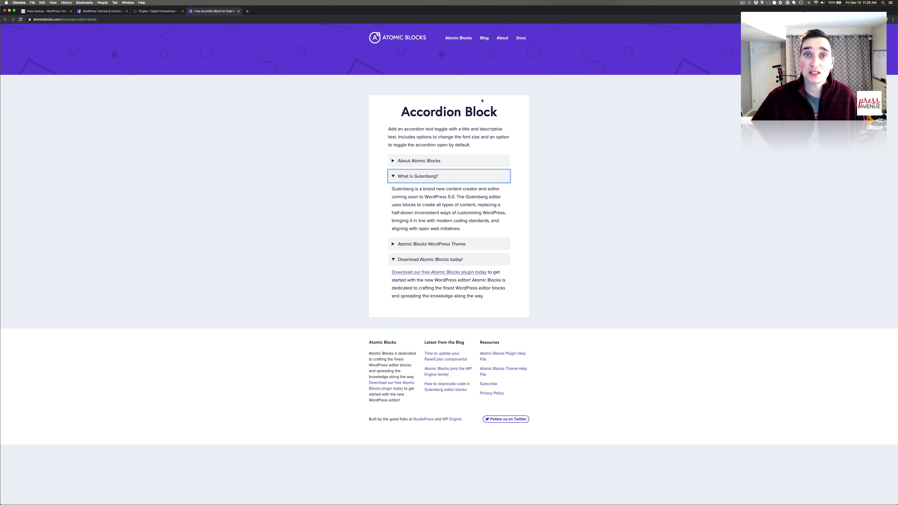
# Close the plugin details, activate Atomic Blocks – Gutenberg Blocks Collection, and look over the available blocks on its Getting Started page.
pyautogui.click(149, 12)
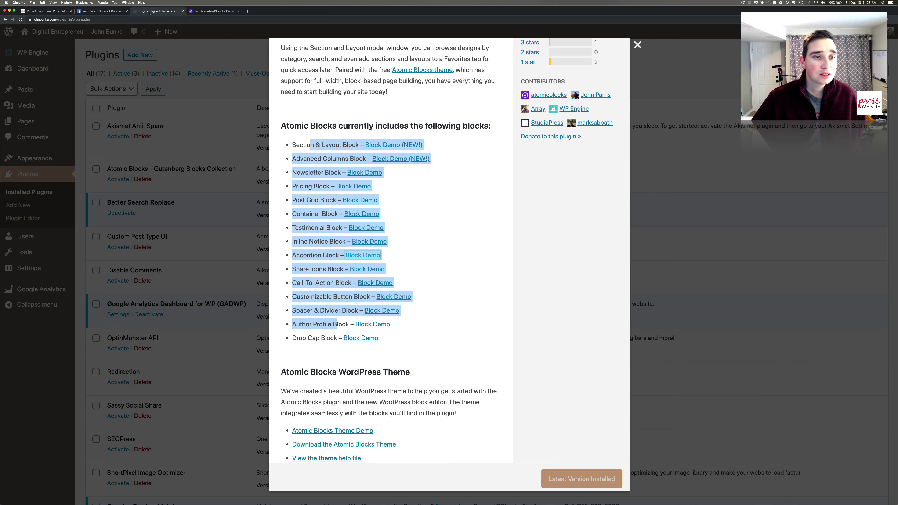
pyautogui.click(222, 138)
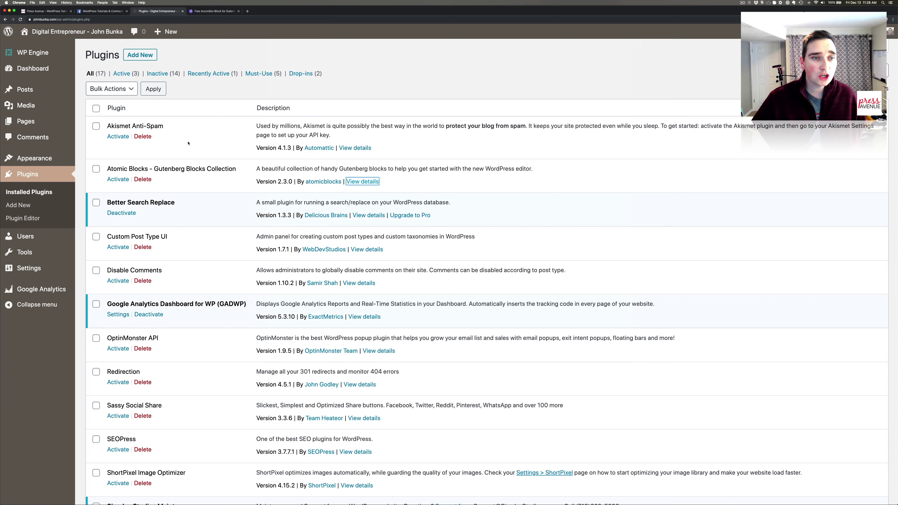
pyautogui.click(118, 179)
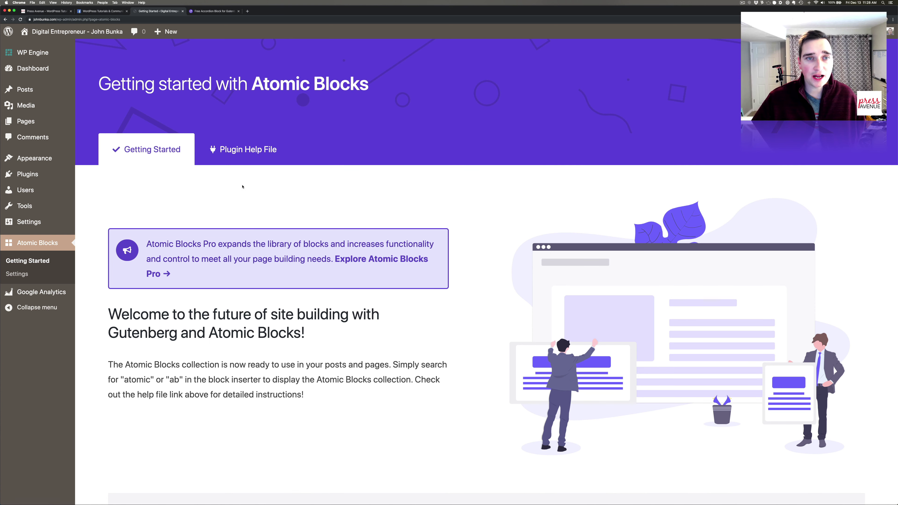
pyautogui.scroll(-10, 340, 208)
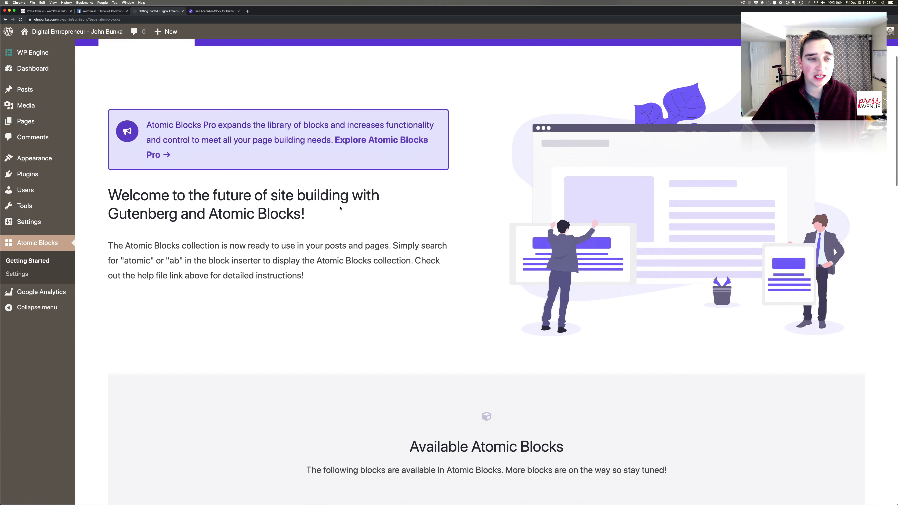
pyautogui.scroll(-15, 341, 208)
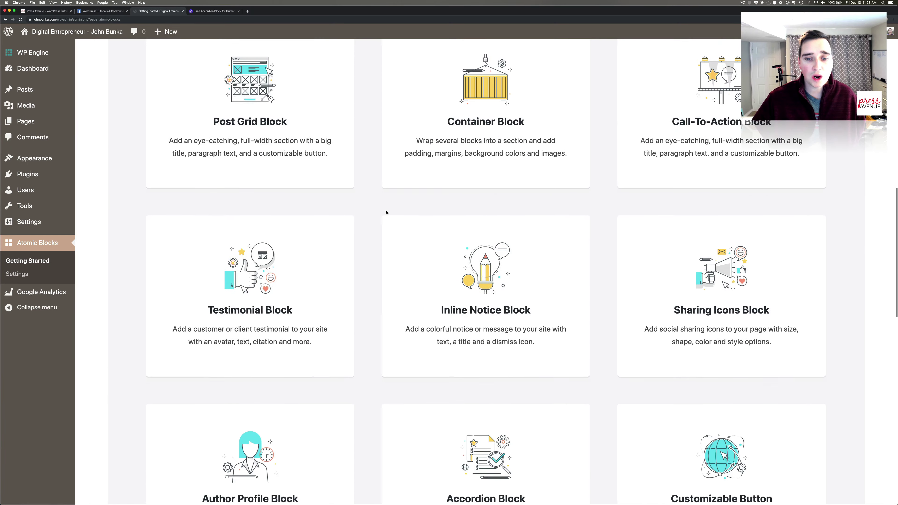
# Leave the Getting Started page and create a new post titled "Best Plugin".
pyautogui.scroll(-10, 386, 213)
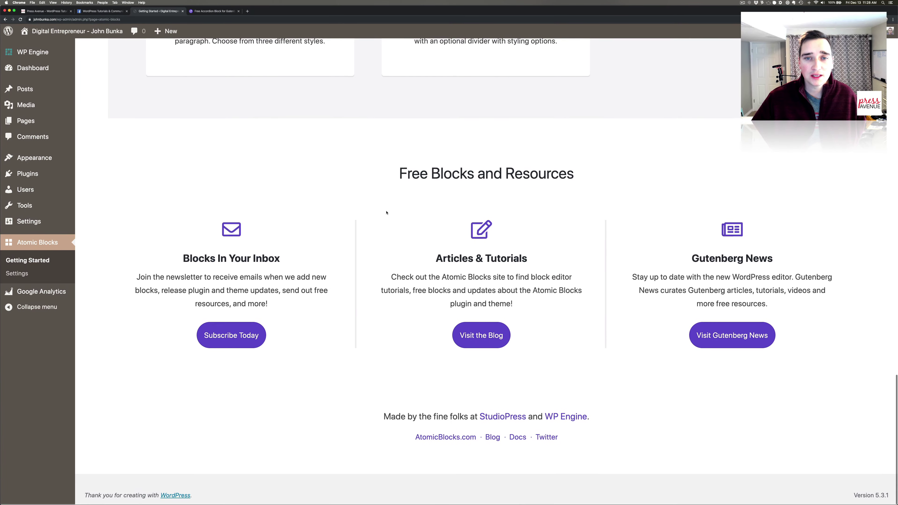
pyautogui.scroll(20, 386, 213)
pyautogui.scroll(8, 386, 213)
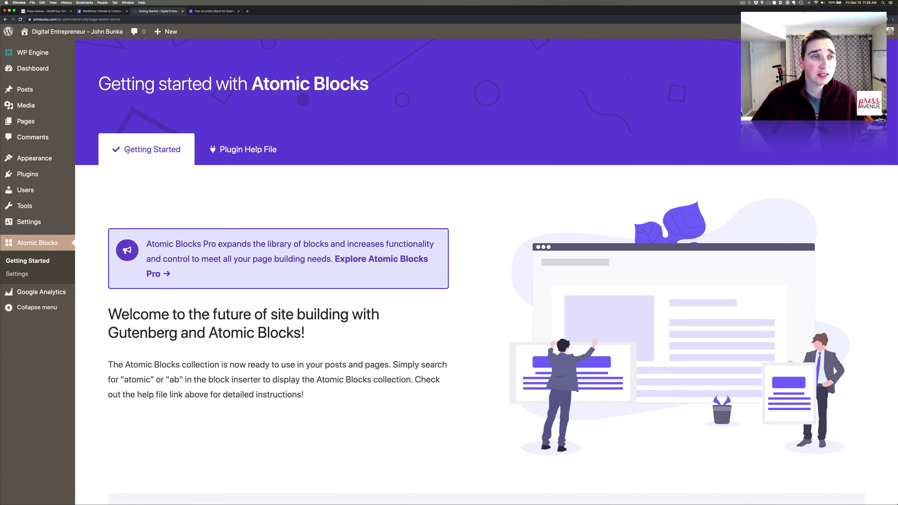
pyautogui.click(145, 89)
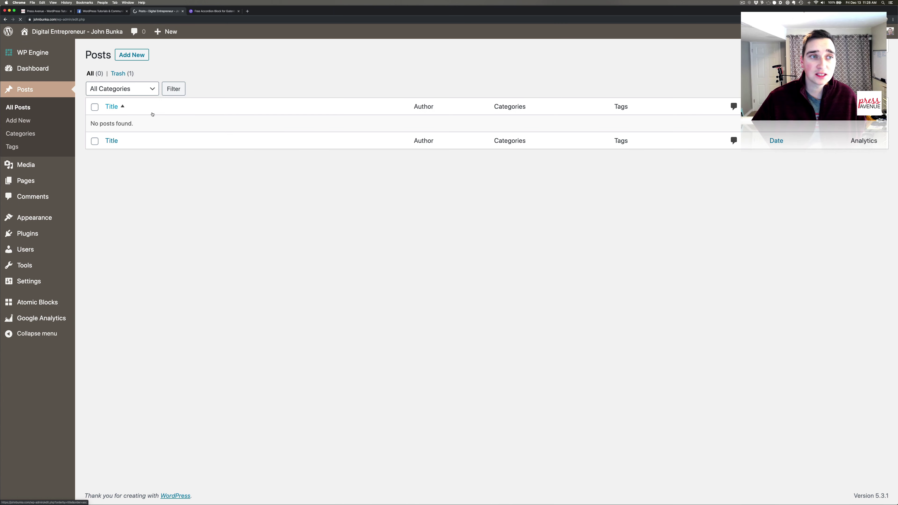
pyautogui.click(132, 55)
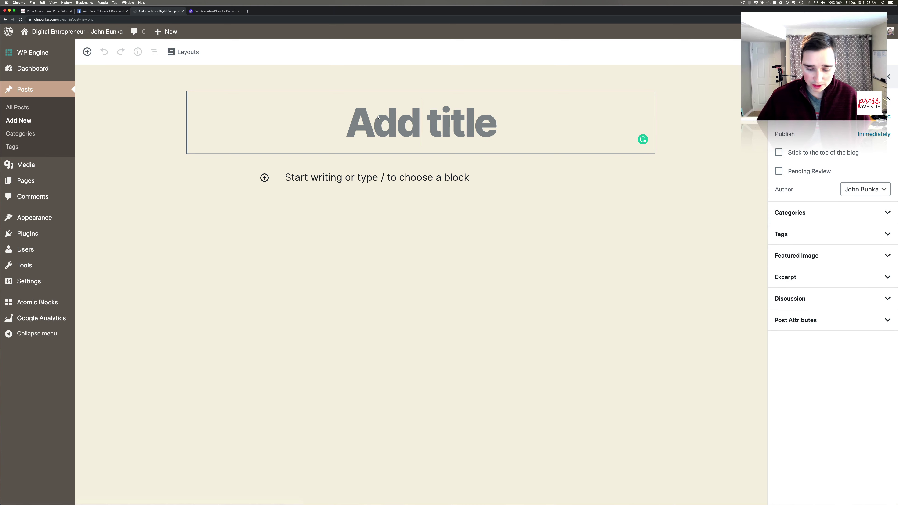
pyautogui.write('Best Plugin')
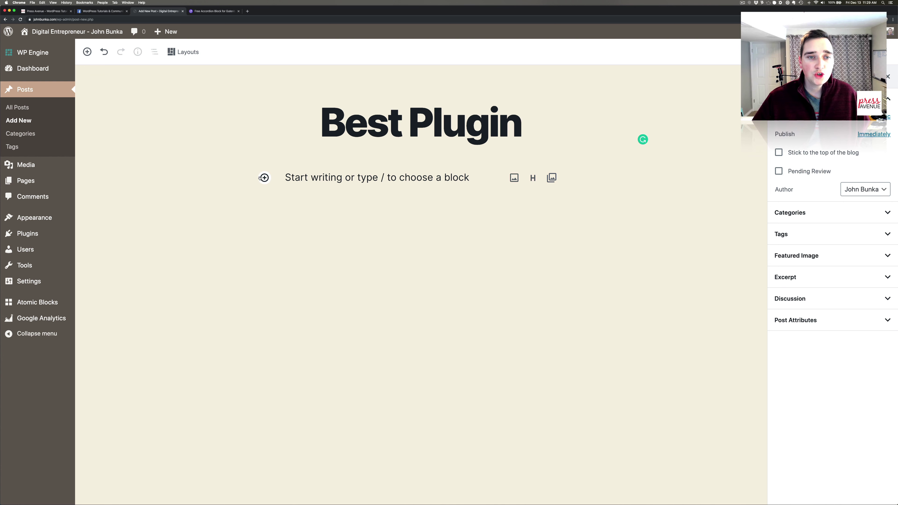
# Insert an AB Accordion block from the Atomic Blocks collection into the post's body.
pyautogui.click(264, 177)
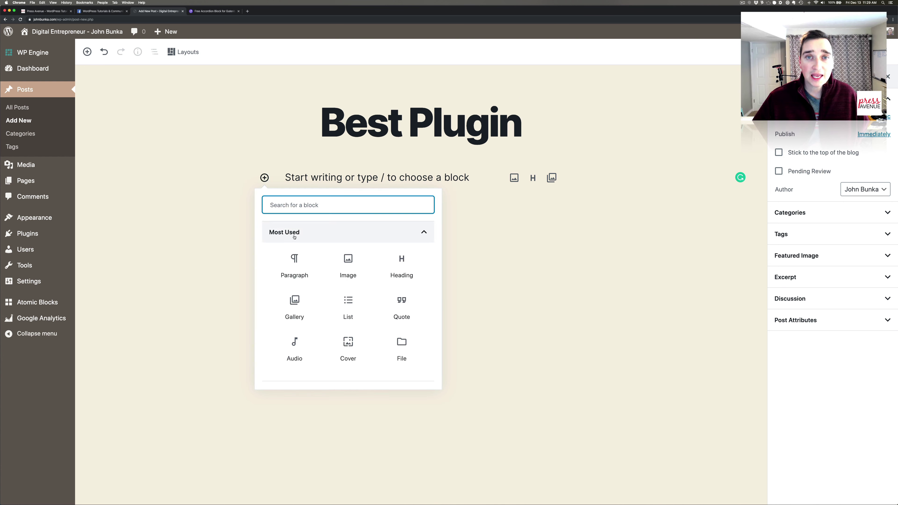
pyautogui.scroll(-5, 295, 237)
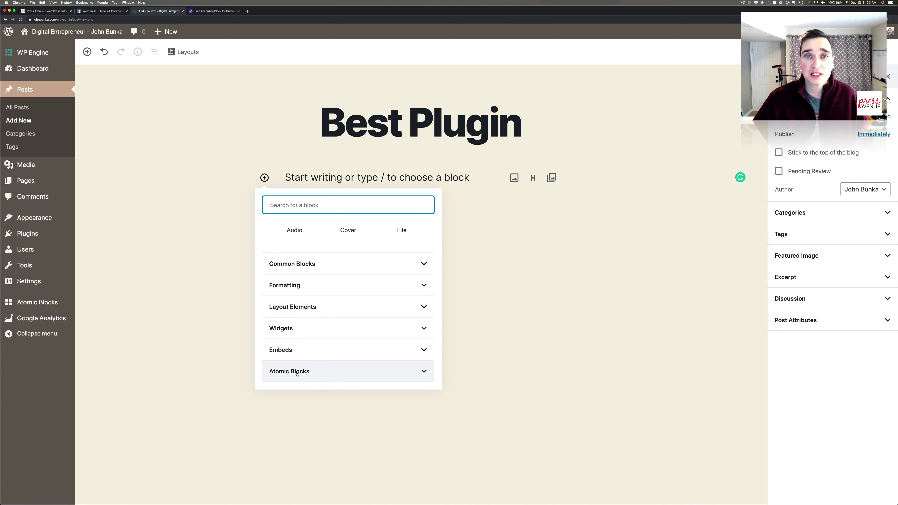
pyautogui.click(315, 375)
pyautogui.scroll(-2, 313, 368)
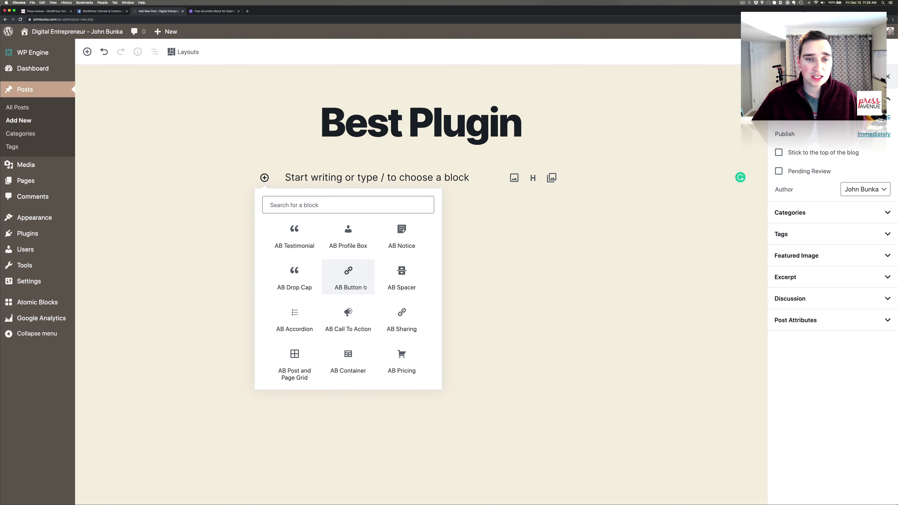
pyautogui.scroll(-3, 293, 262)
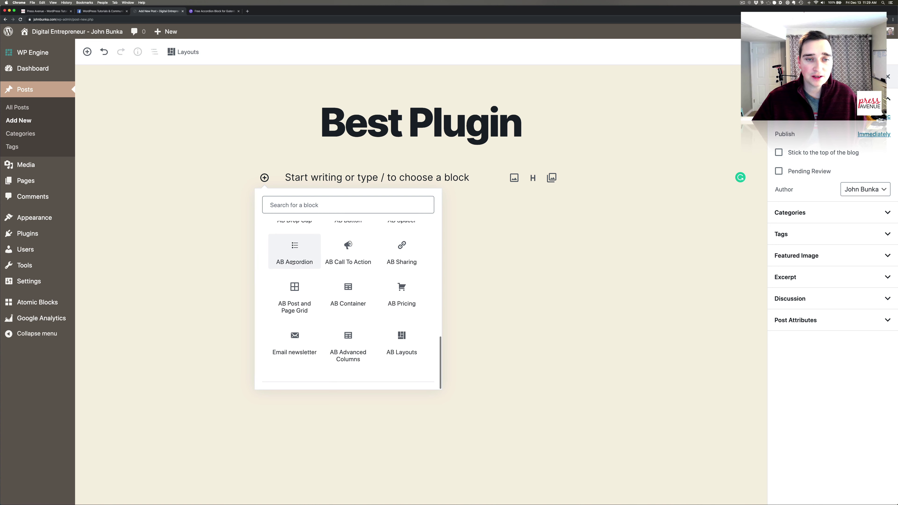
pyautogui.click(299, 252)
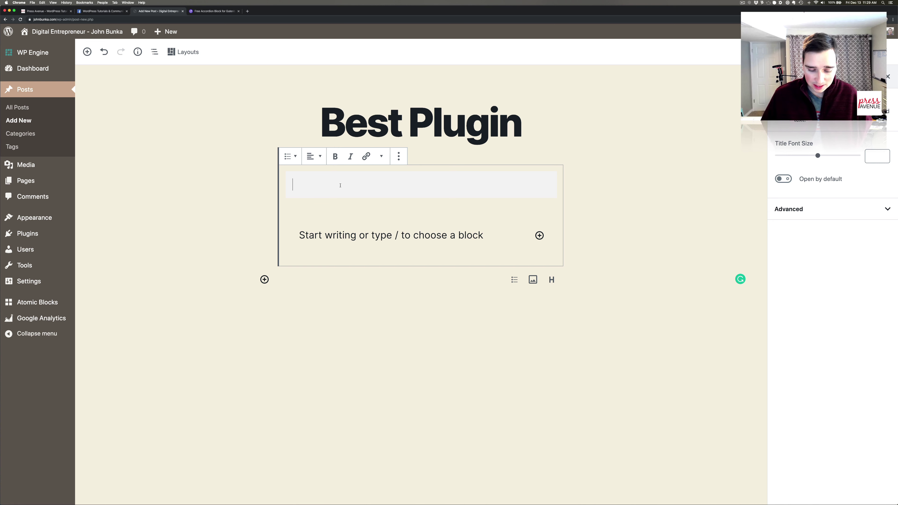
# Title the accordion "FAQ 1" and enter "Hello this the FAQ 1 section" as its content.
pyautogui.write('FAQ 1')
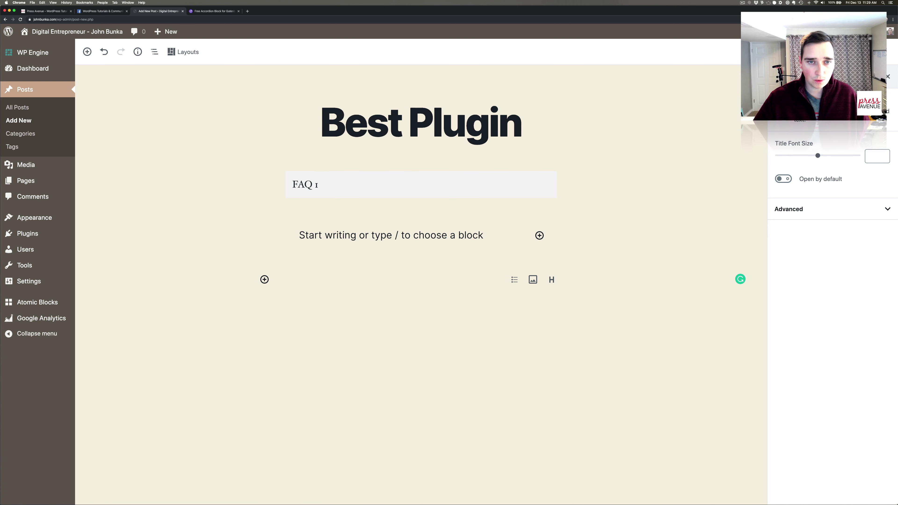
pyautogui.click(368, 235)
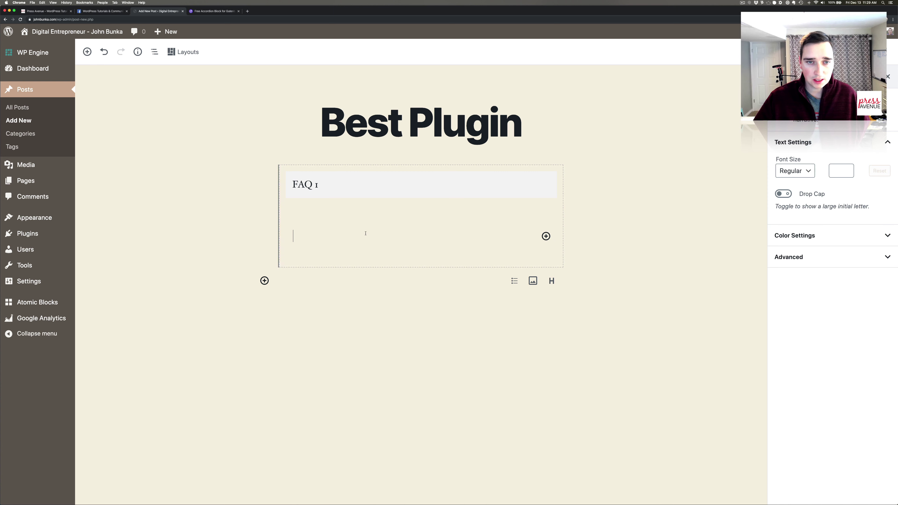
pyautogui.write('H')
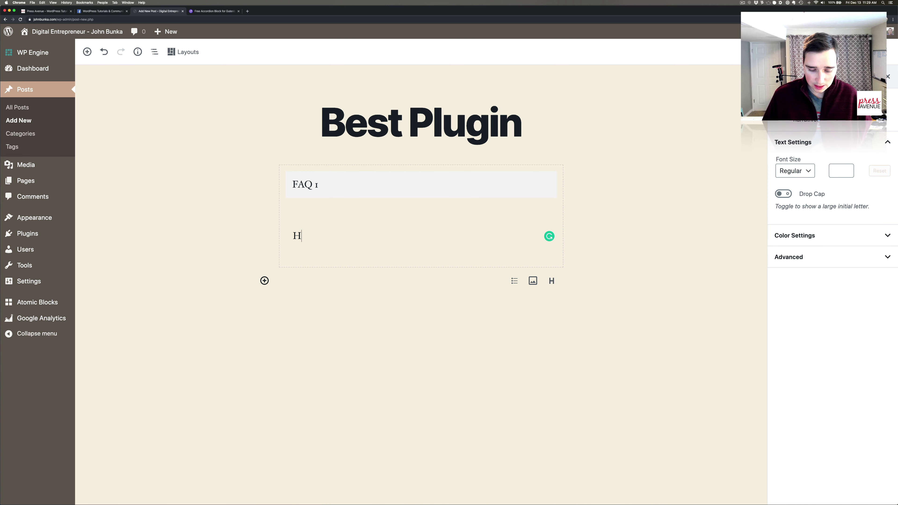
pyautogui.write('ello this')
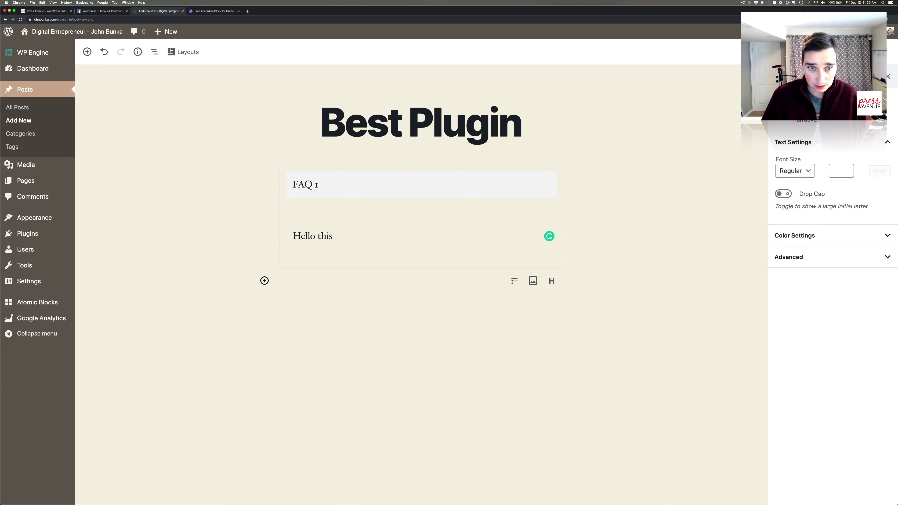
pyautogui.write(' the F')
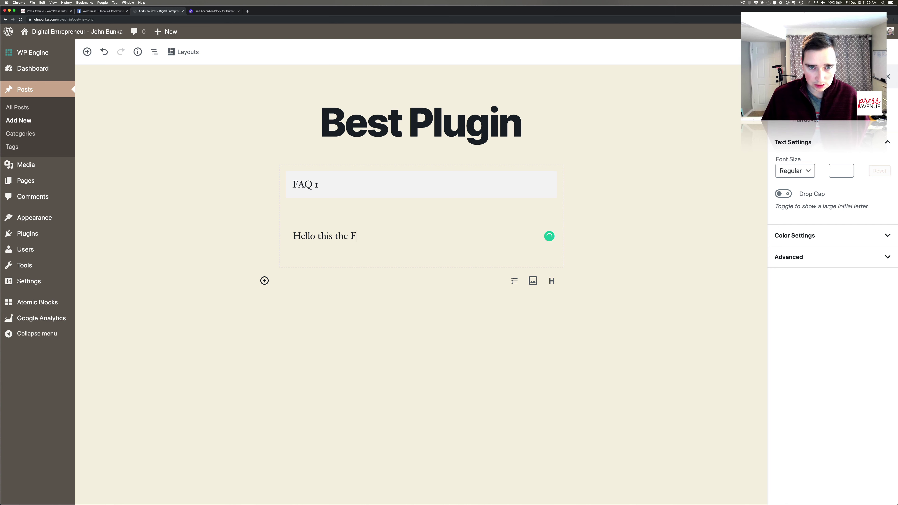
pyautogui.write('AQ 1')
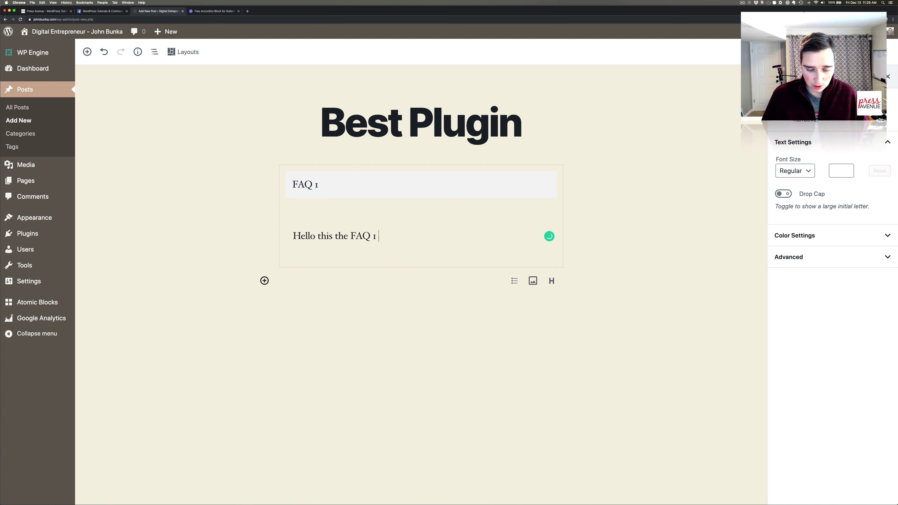
pyautogui.write(' sectiuo')
pyautogui.press('BackSpace')
pyautogui.press('BackSpace')
pyautogui.press('BackSpace')
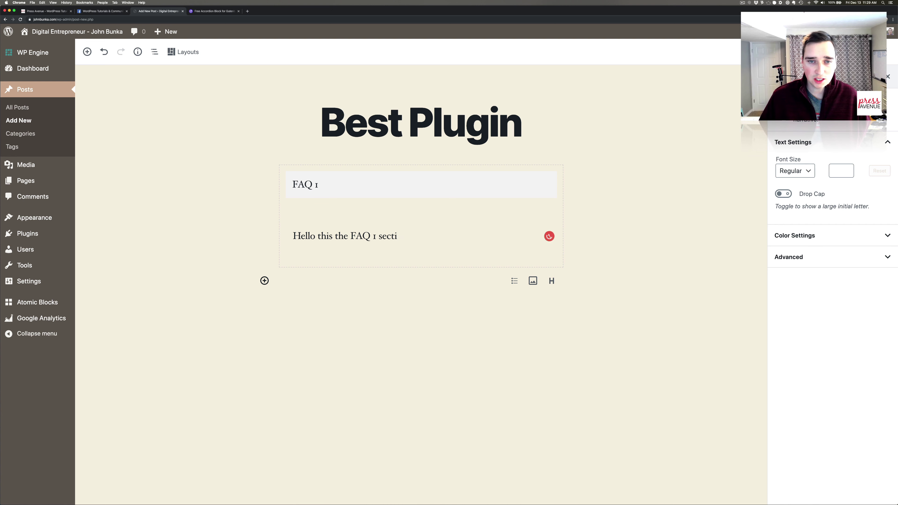
pyautogui.write('on')
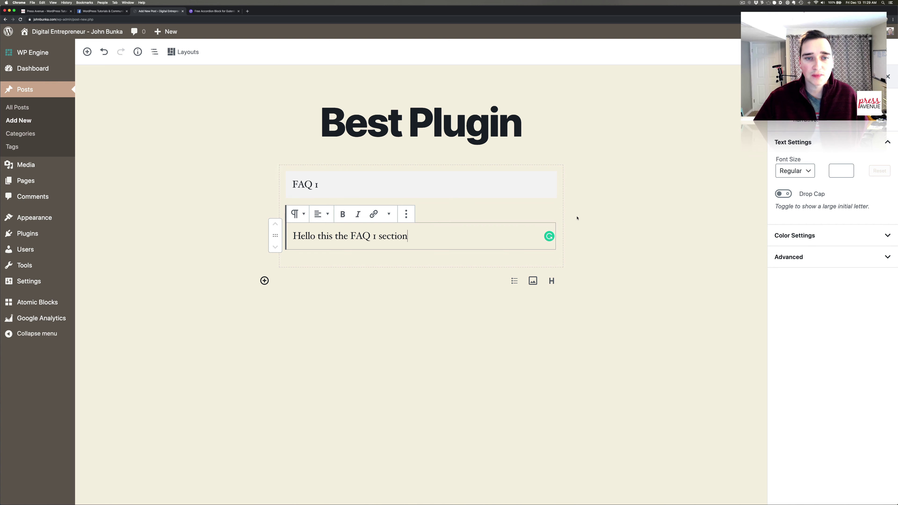
# Look over the accordion block's options, try Open by default on and off again, and view its Advanced settings.
pyautogui.click(393, 178)
pyautogui.click(354, 237)
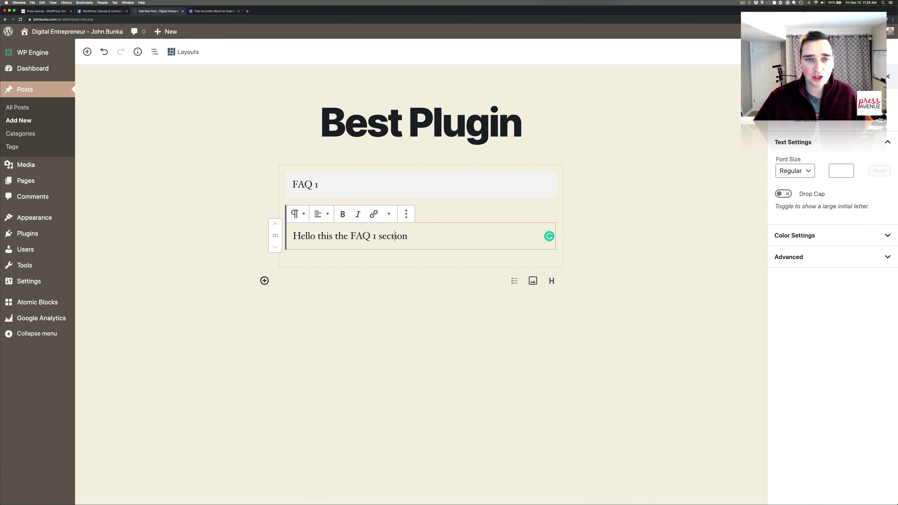
pyautogui.click(369, 181)
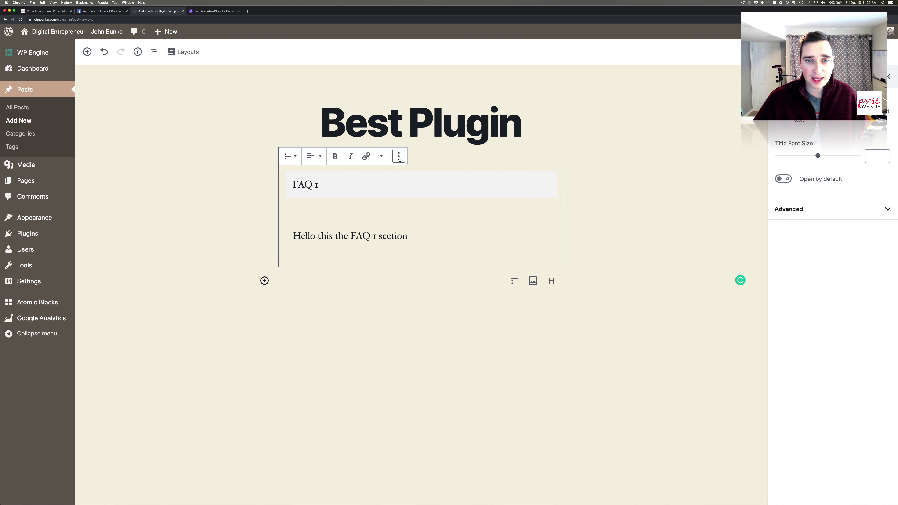
pyautogui.click(398, 156)
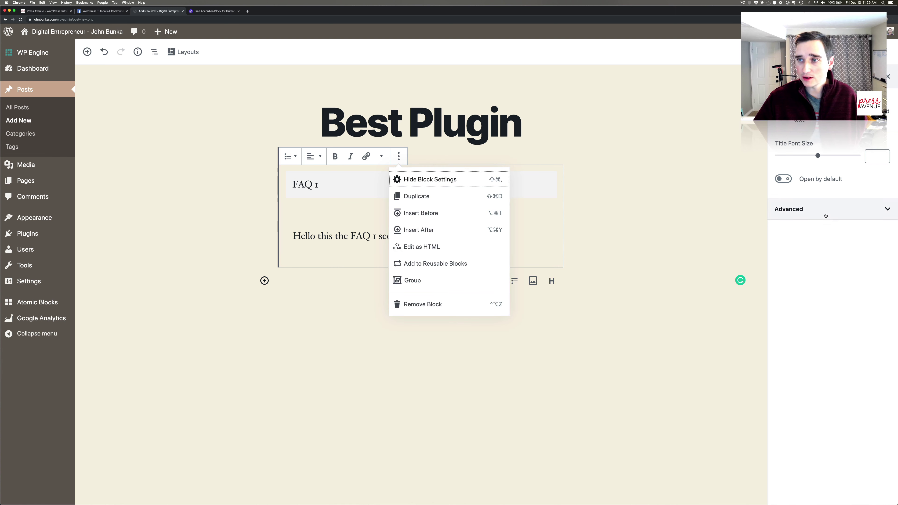
pyautogui.click(812, 180)
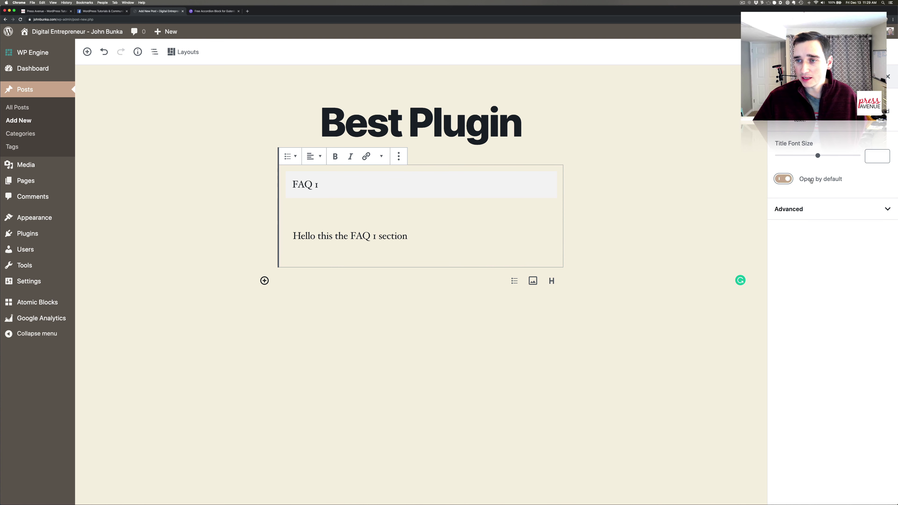
pyautogui.click(786, 179)
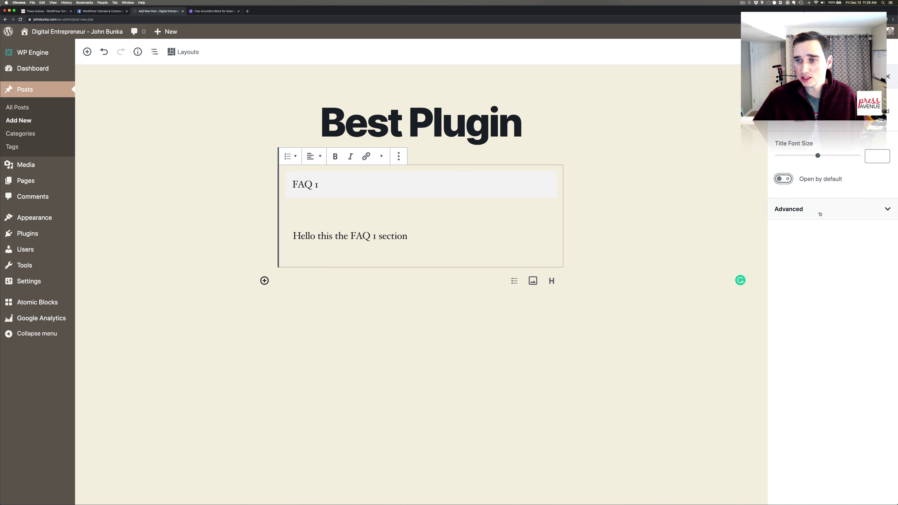
pyautogui.click(820, 212)
pyautogui.click(846, 239)
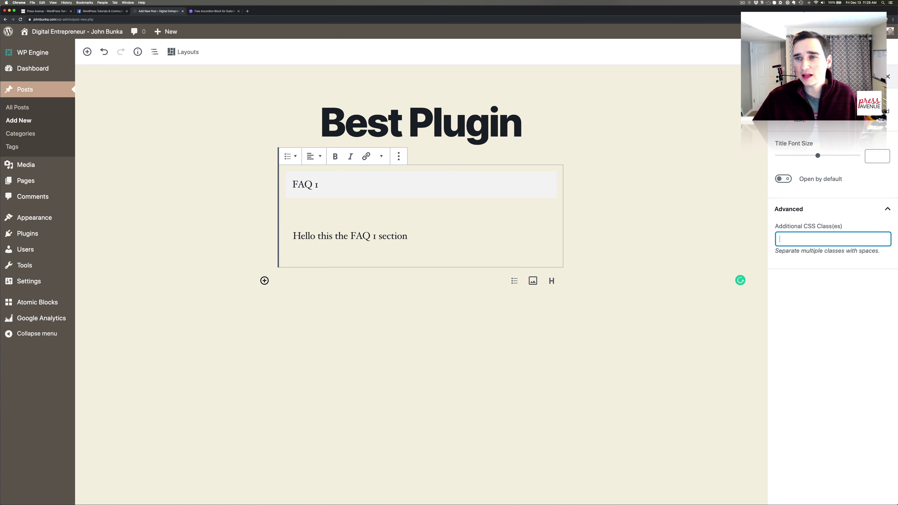
# Preview the post and test expanding and collapsing the FAQ 1 accordion.
pyautogui.click(789, 51)
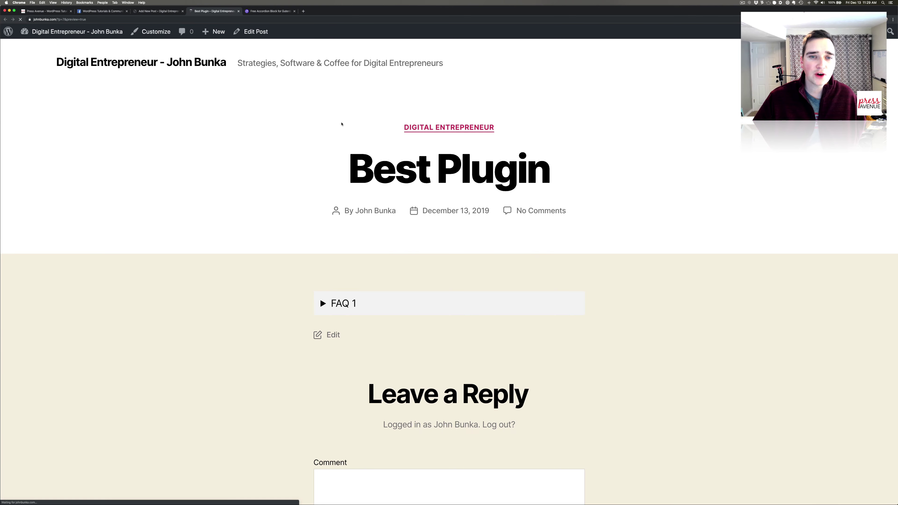
pyautogui.scroll(-3, 337, 167)
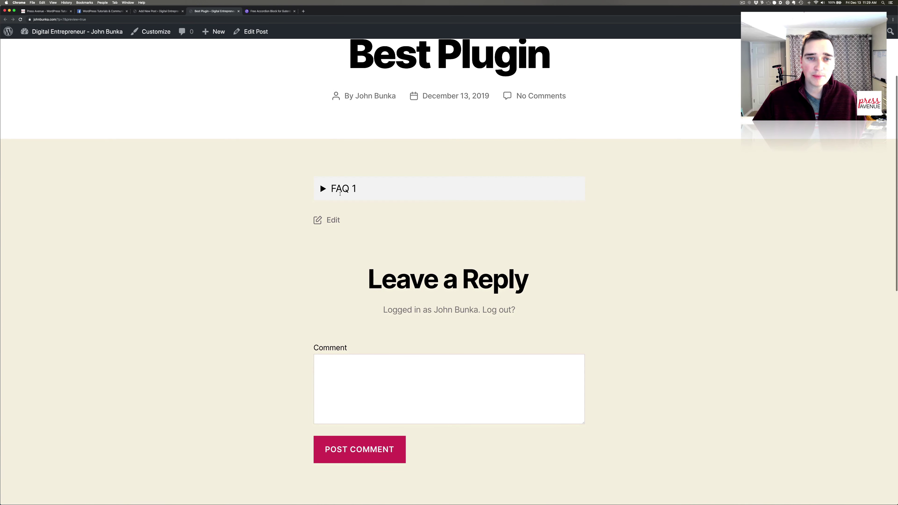
pyautogui.click(323, 189)
pyautogui.click(323, 189)
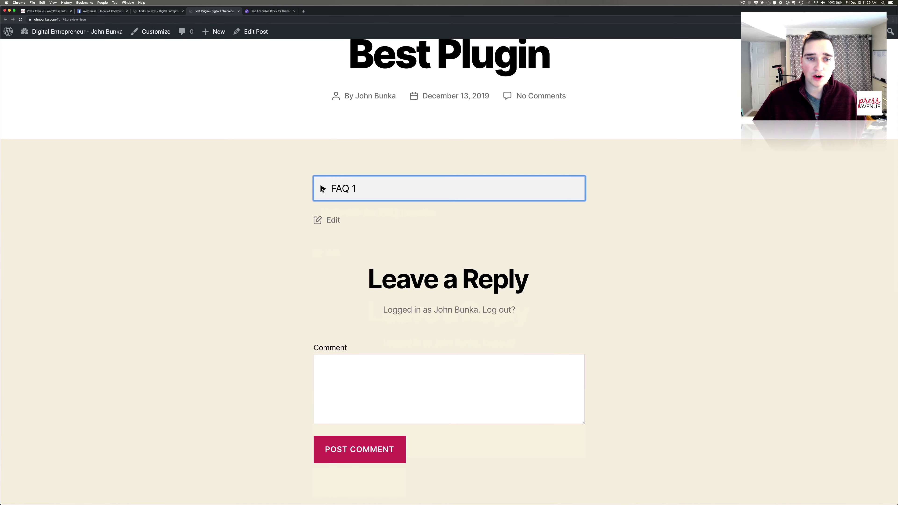
pyautogui.click(323, 189)
pyautogui.doubleClick(323, 190)
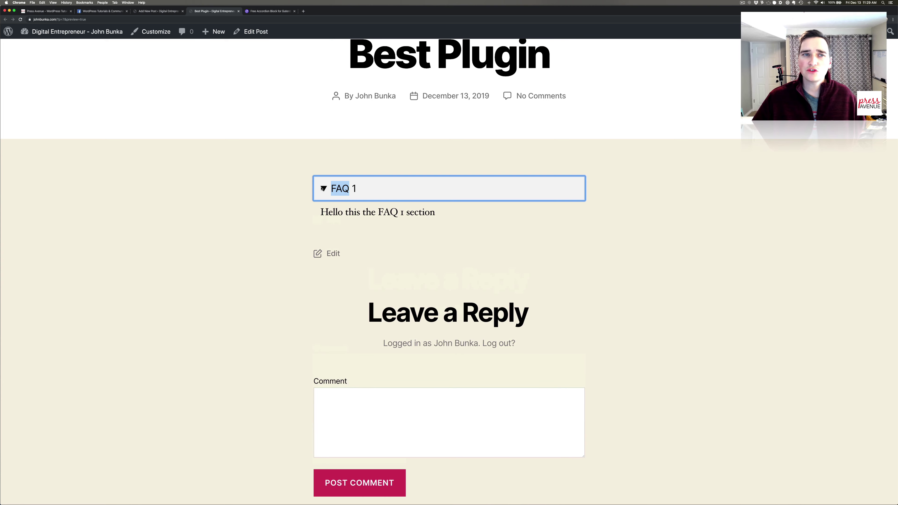
# Return to the post editor and examine the blocks and descriptions in the Atomic Blocks category, without inserting any.
pyautogui.click(153, 11)
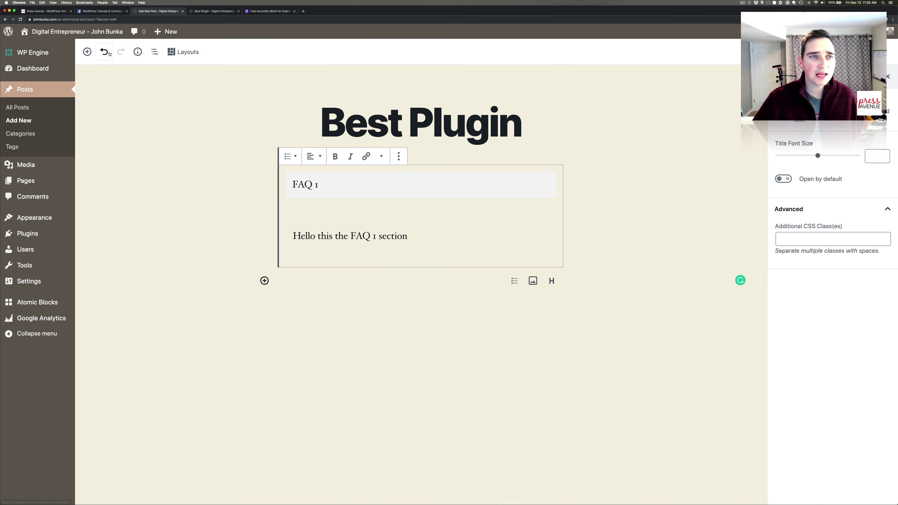
pyautogui.click(87, 52)
pyautogui.scroll(-5, 207, 170)
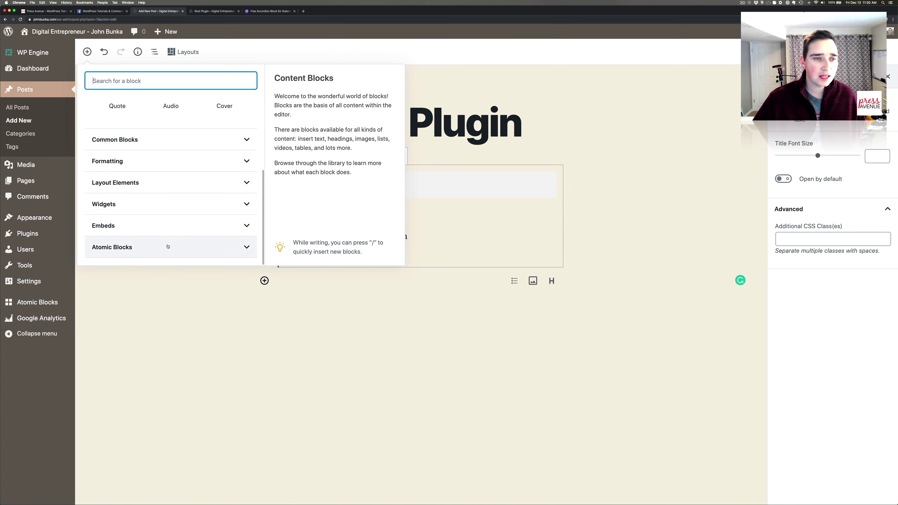
pyautogui.click(221, 245)
pyautogui.scroll(-2, 184, 230)
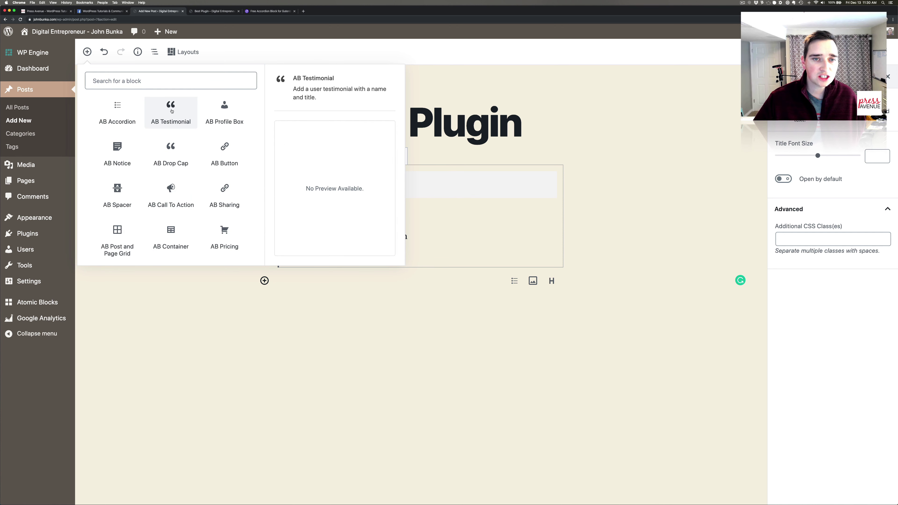
pyautogui.scroll(-1, 215, 145)
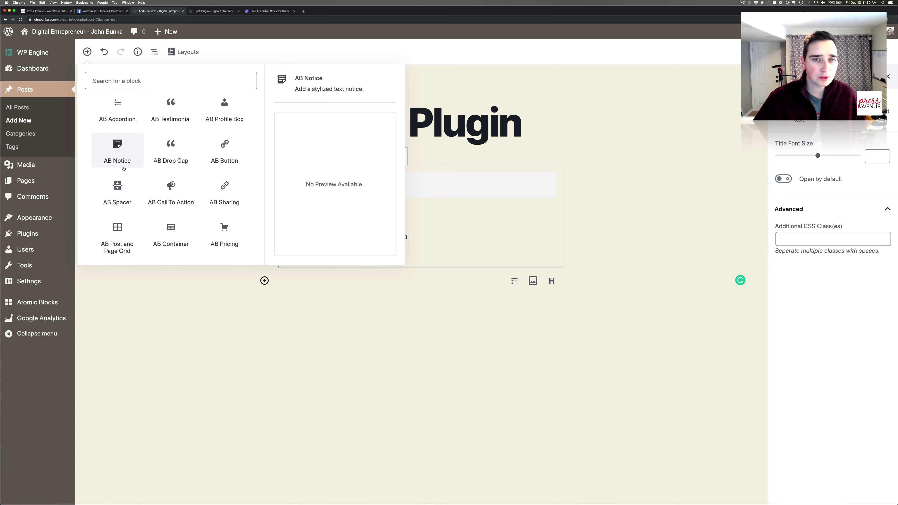
pyautogui.scroll(-3, 164, 197)
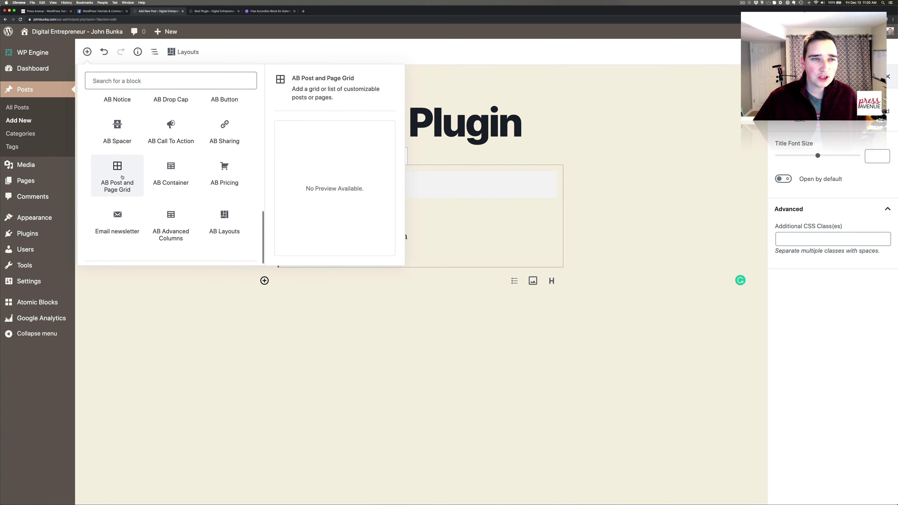
pyautogui.scroll(5, 117, 179)
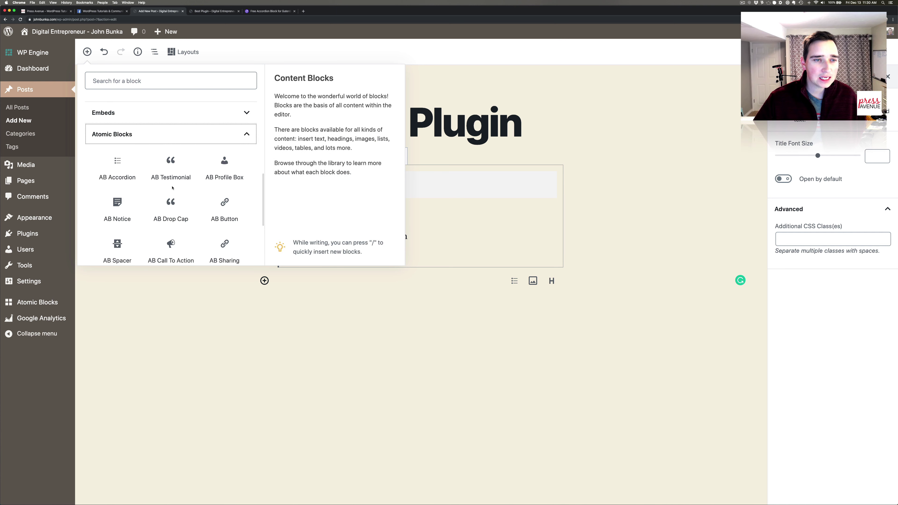
pyautogui.scroll(-6, 171, 184)
pyautogui.scroll(-1, 172, 189)
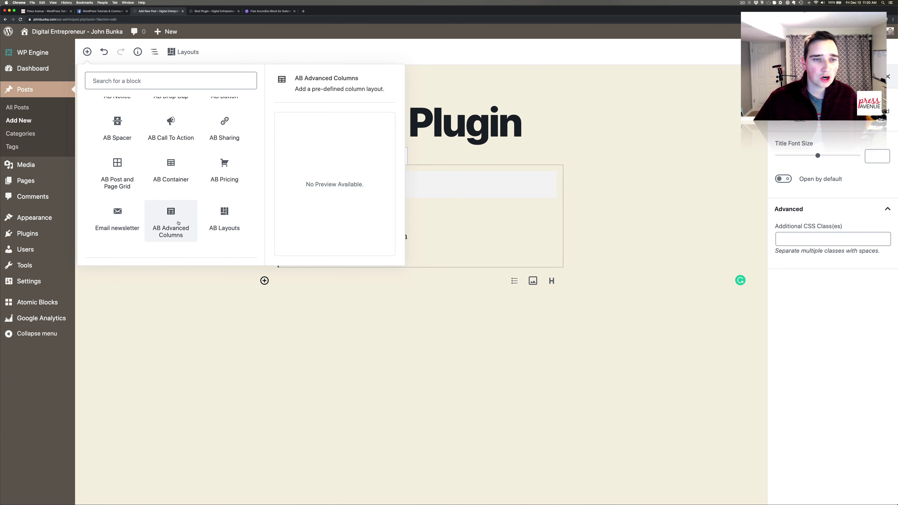
# Insert an AB Advanced Columns block below the accordion with three equal columns and place the cursor in the first column.
pyautogui.click(174, 221)
pyautogui.scroll(-4, 408, 324)
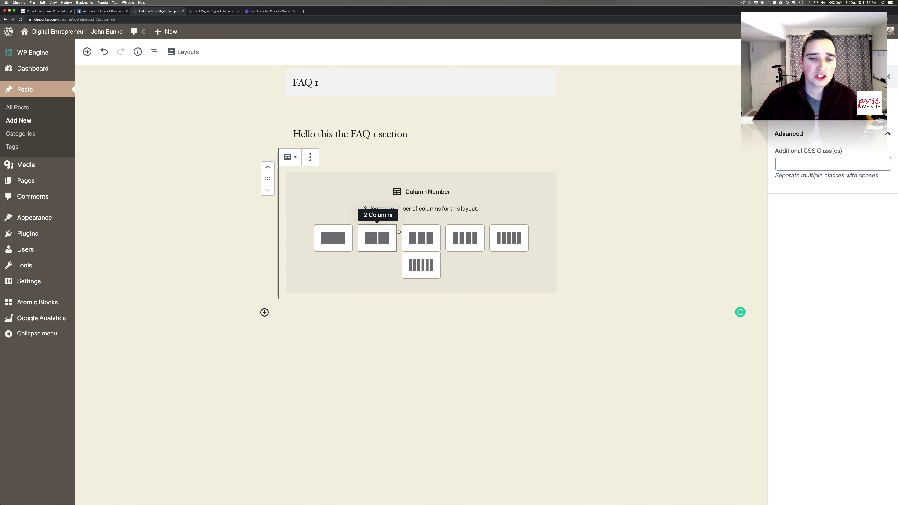
pyautogui.click(412, 237)
pyautogui.click(361, 241)
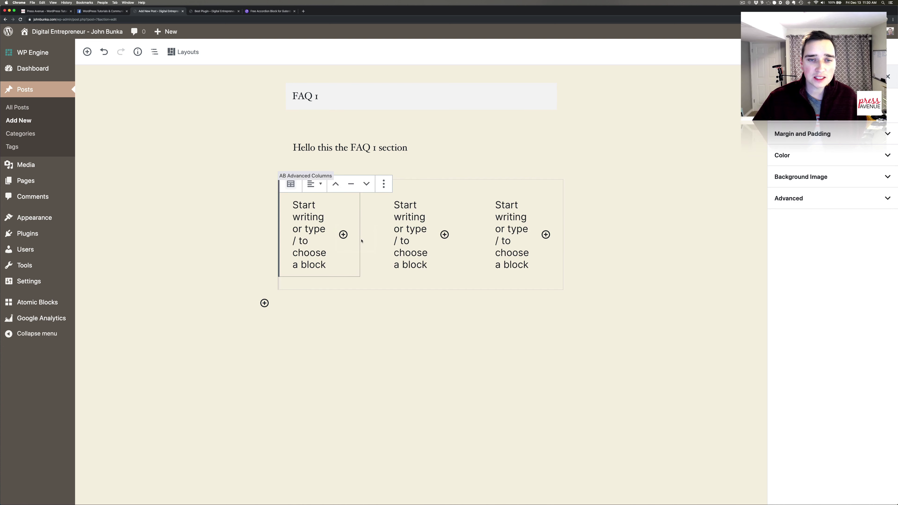
pyautogui.click(323, 221)
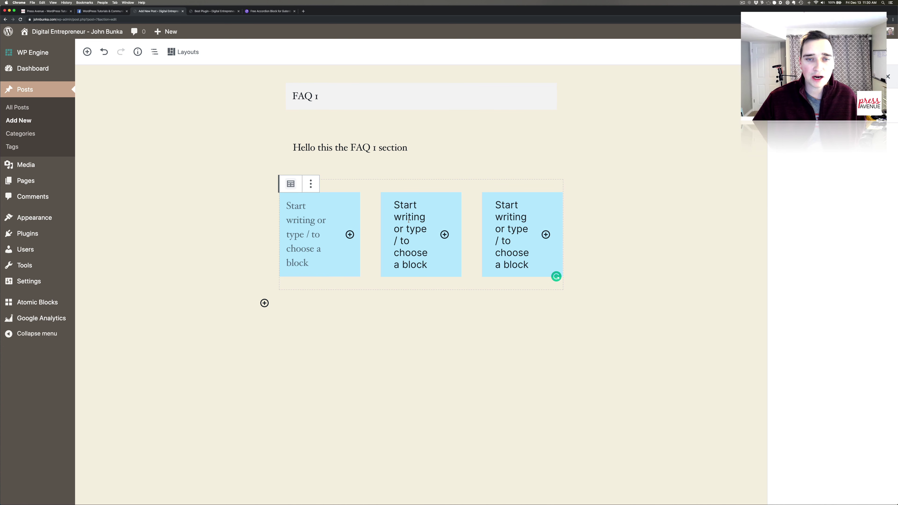
pyautogui.click(87, 51)
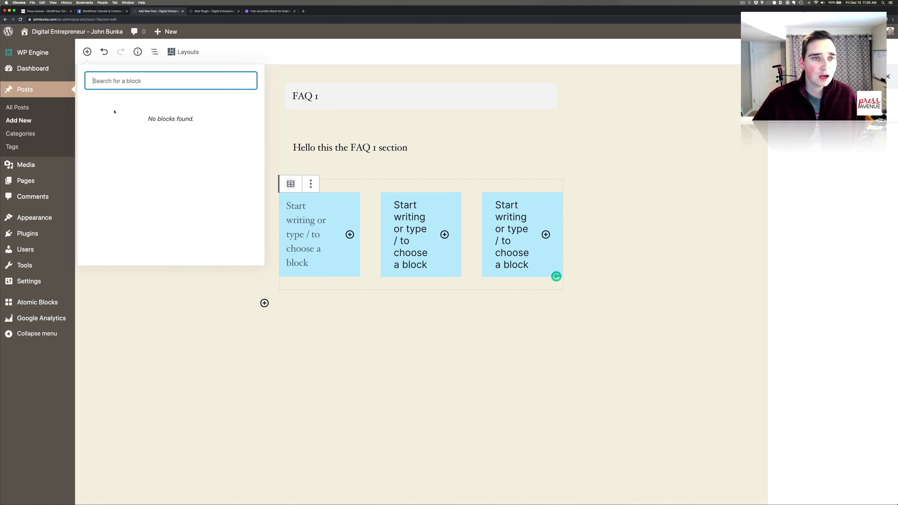
pyautogui.click(107, 91)
pyautogui.click(189, 108)
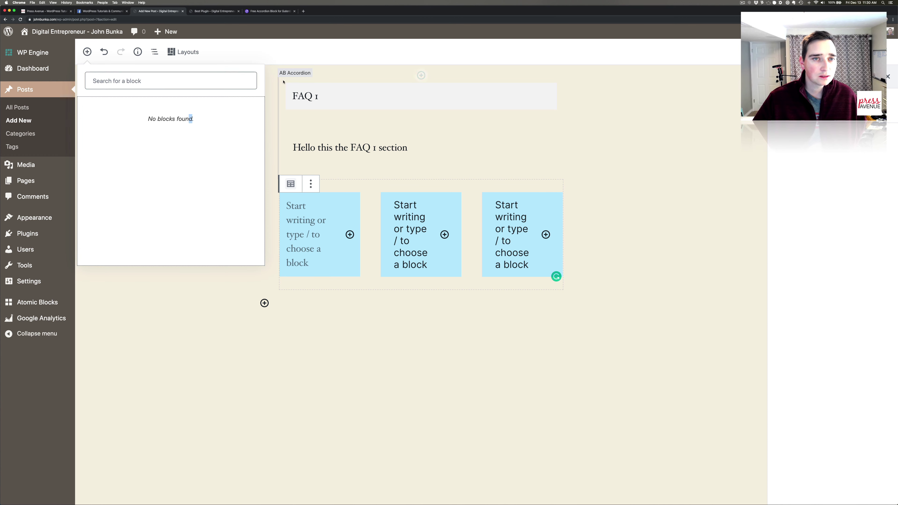
# Insert an AB Layouts block from the Atomic Blocks category directly after the FAQ 1 accordion, bringing up its Layout Selector.
pyautogui.click(421, 77)
pyautogui.click(87, 52)
pyautogui.scroll(-3, 153, 159)
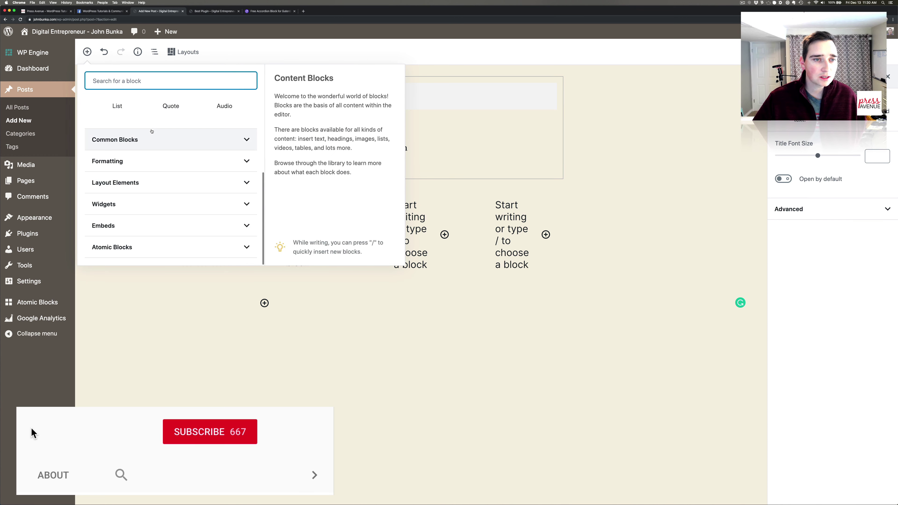
pyautogui.click(171, 247)
pyautogui.scroll(-3, 170, 227)
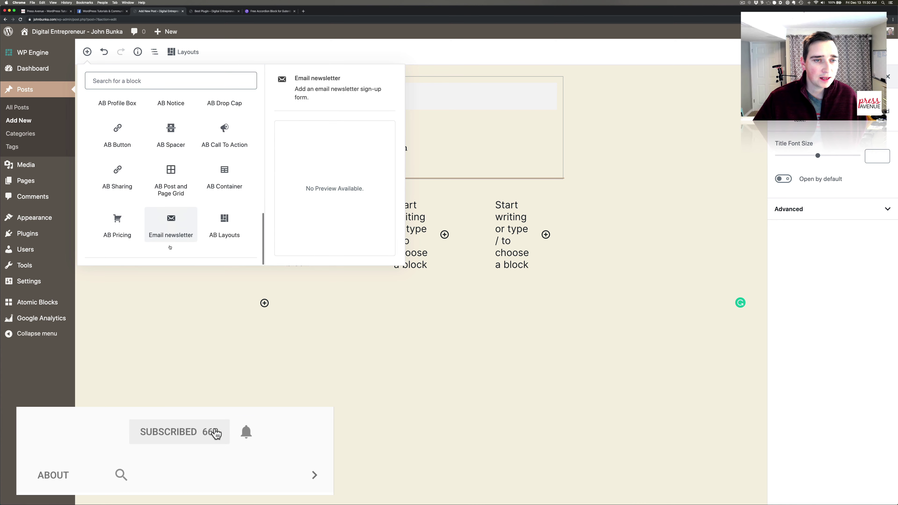
pyautogui.click(224, 226)
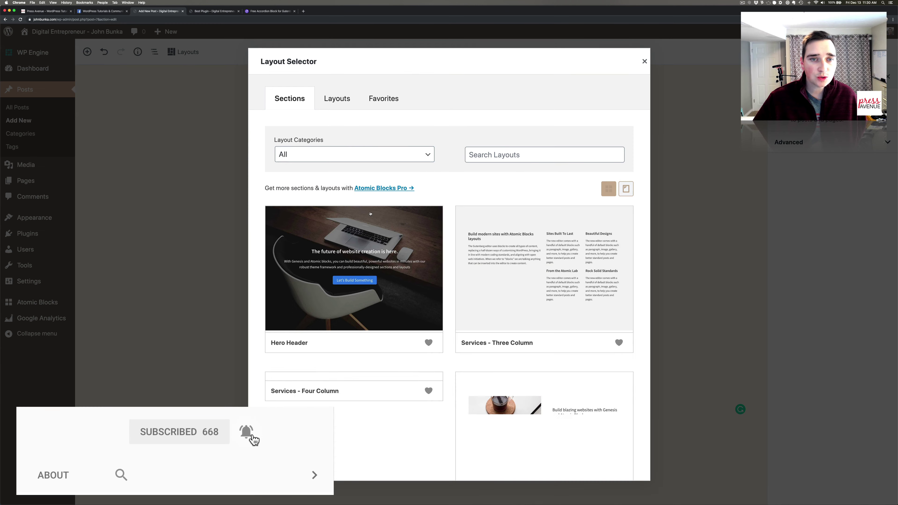
# Browse the ready-made section layouts and insert the Team Members section into the post.
pyautogui.scroll(-5, 435, 207)
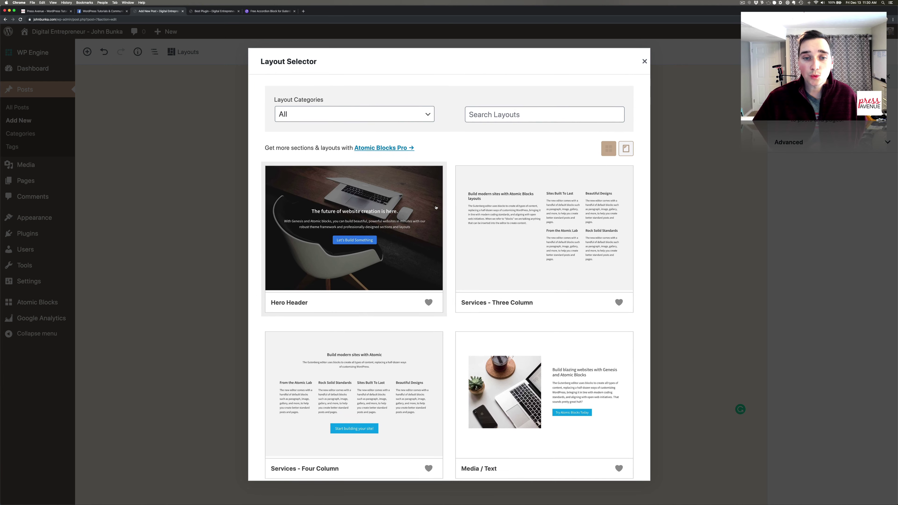
pyautogui.scroll(-1, 435, 207)
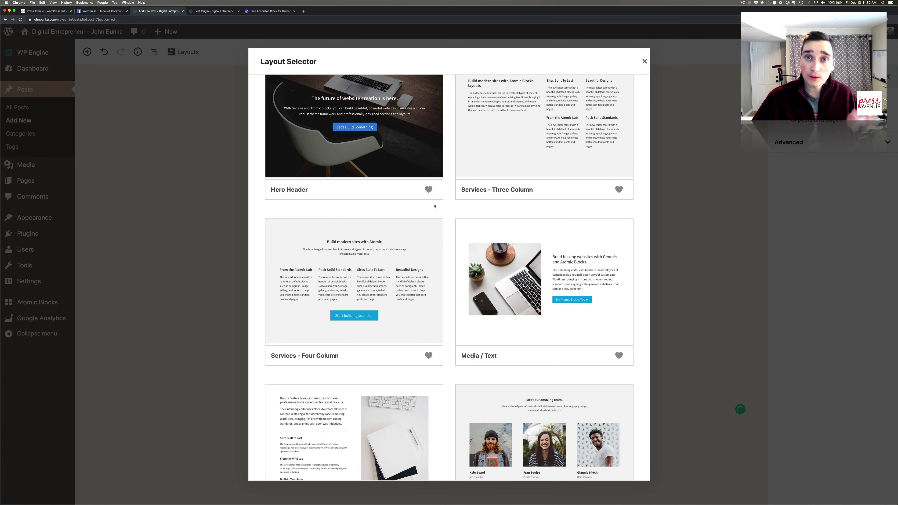
pyautogui.scroll(-5, 461, 228)
pyautogui.scroll(-5, 461, 227)
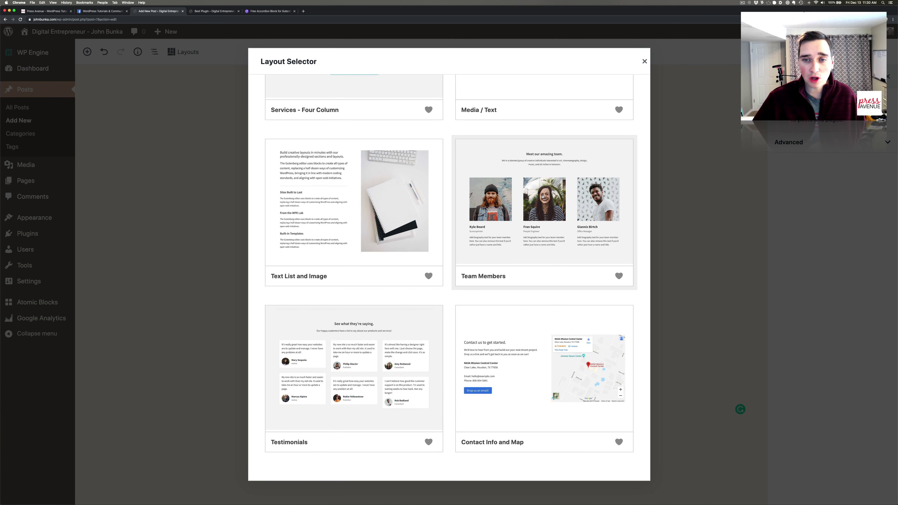
pyautogui.click(543, 197)
# Examine the inserted team section, including its heading, both rows of profile boxes and their placeholder biographies.
pyautogui.scroll(-5, 498, 234)
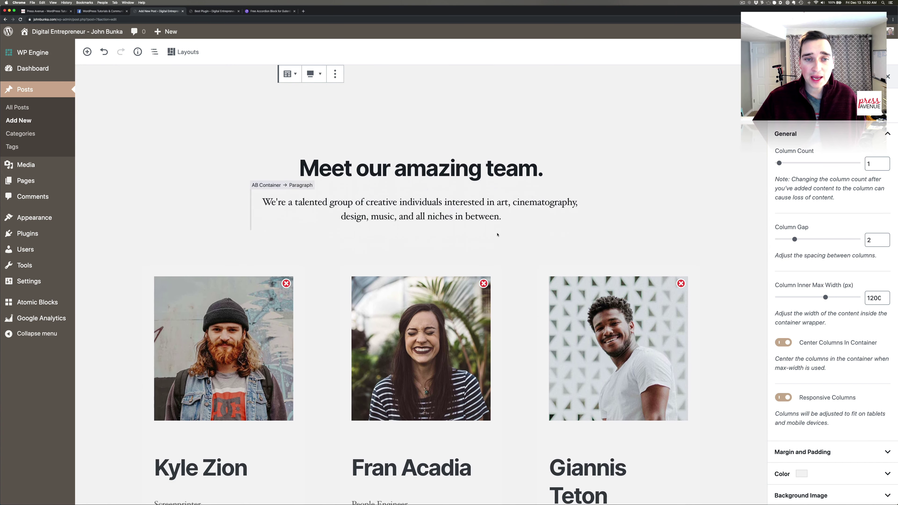
pyautogui.scroll(-1, 497, 235)
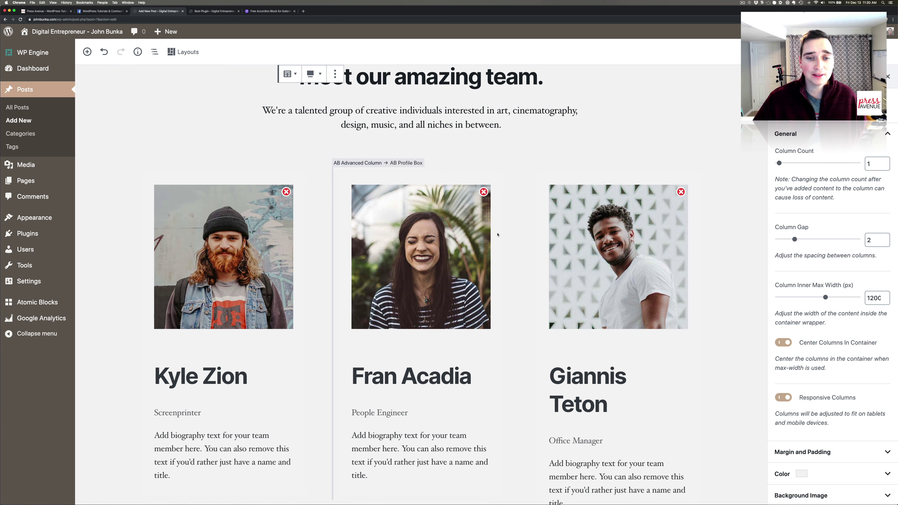
pyautogui.scroll(-10, 495, 162)
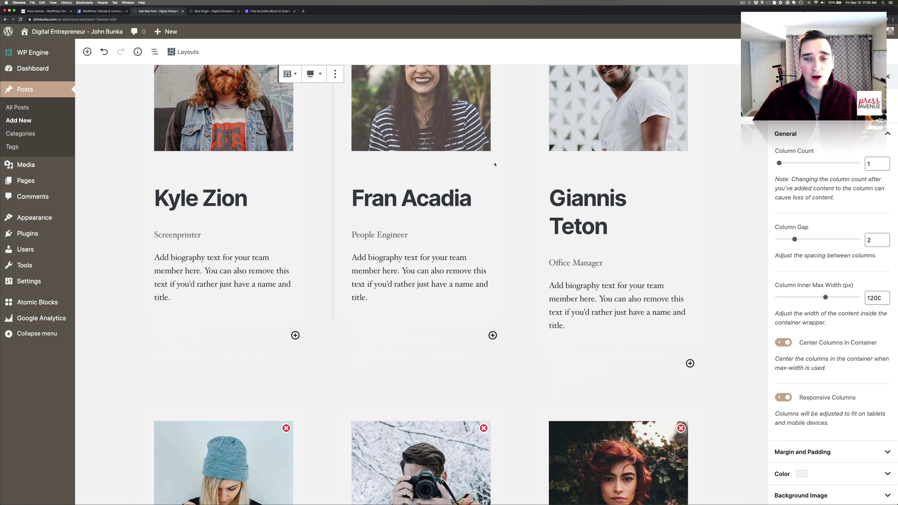
pyautogui.scroll(-6, 495, 166)
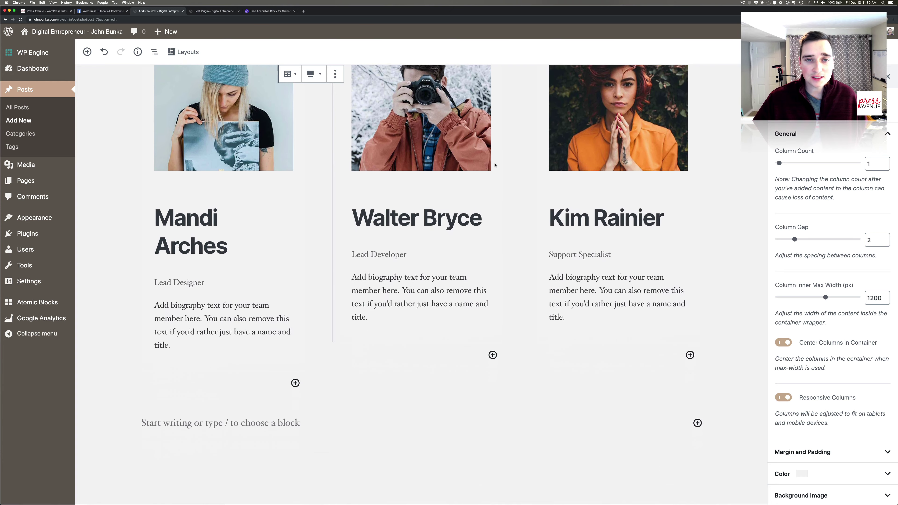
pyautogui.scroll(14, 496, 166)
pyautogui.scroll(8, 495, 165)
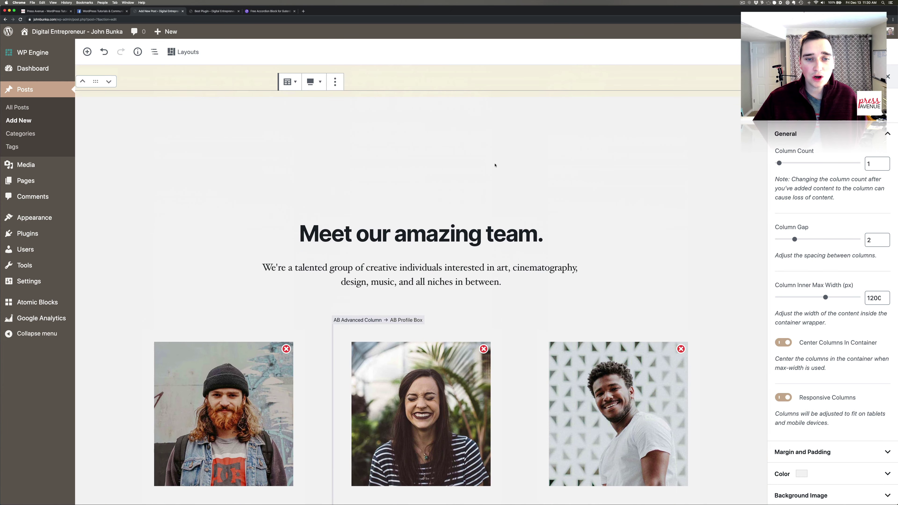
pyautogui.scroll(-7, 491, 166)
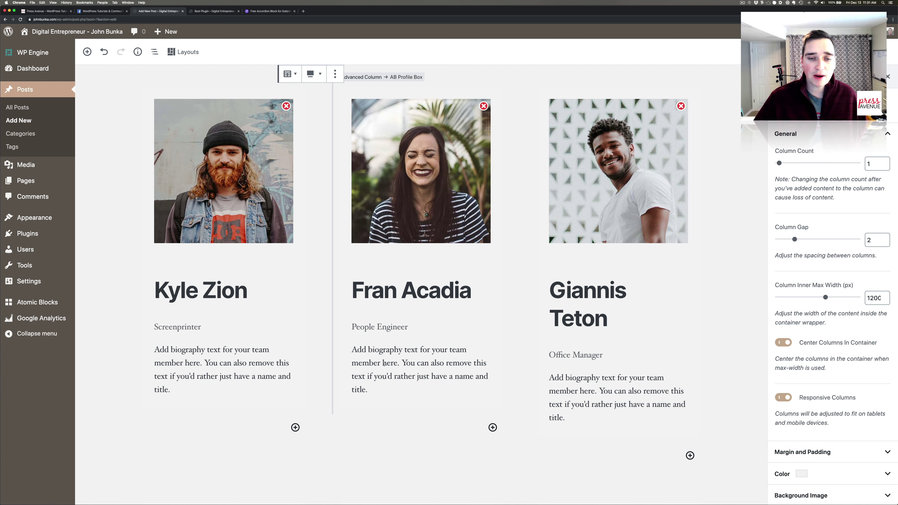
# Set the avatar shape of the middle profile box in the first team row to Round.
pyautogui.click(384, 363)
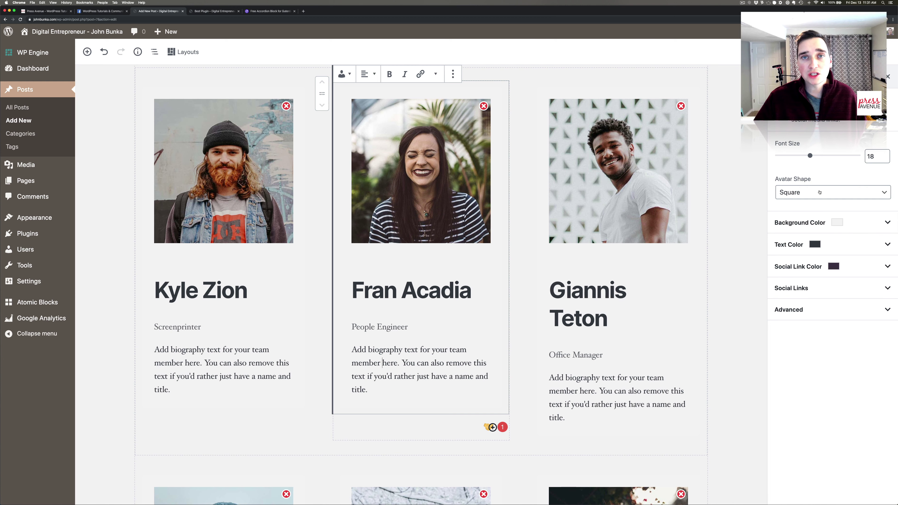
pyautogui.click(820, 192)
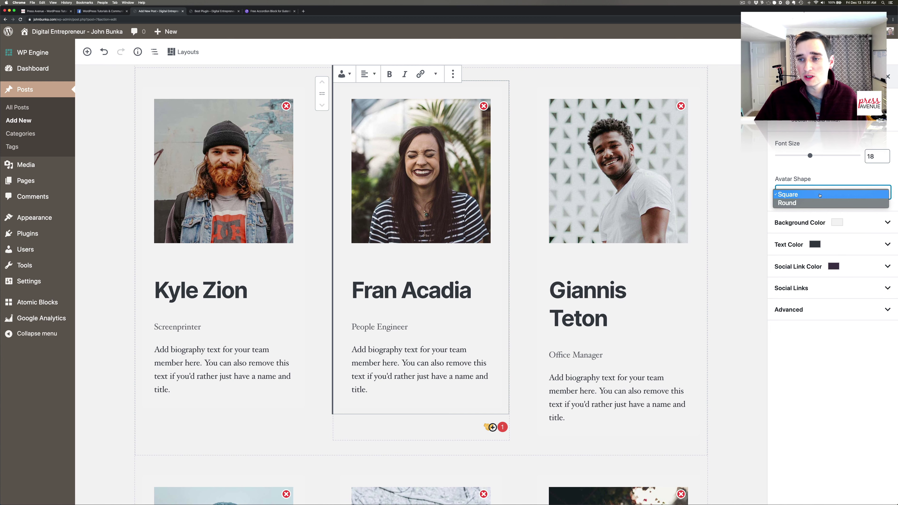
pyautogui.click(819, 203)
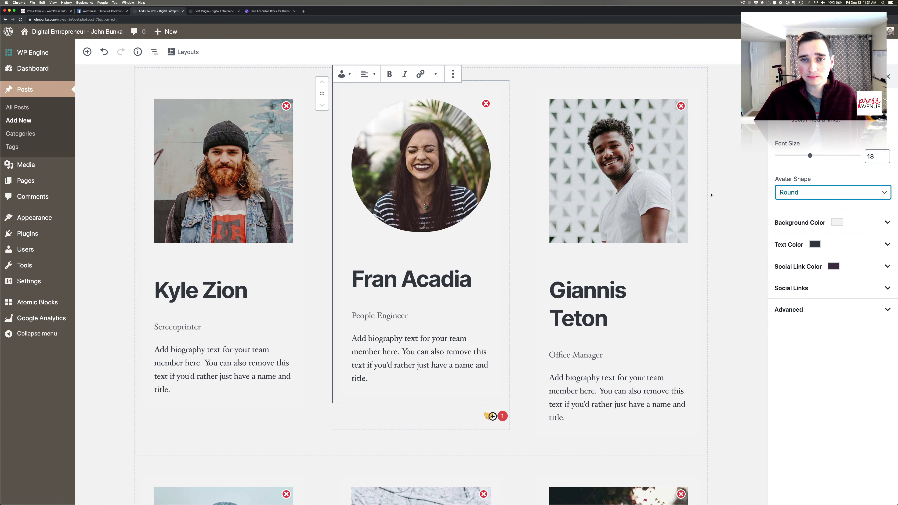
# Set the avatar shape of the third profile box in the first team row to Round, keeping its existing photo.
pyautogui.click(667, 165)
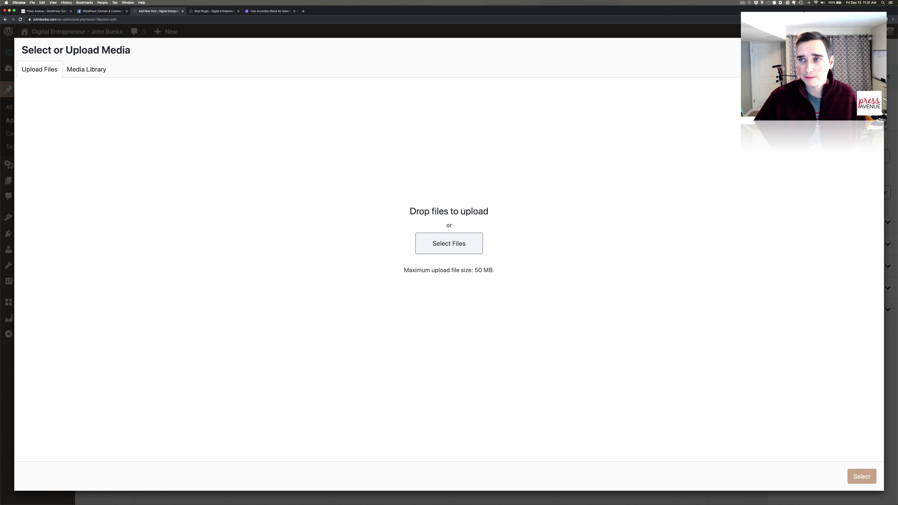
pyautogui.press('Escape')
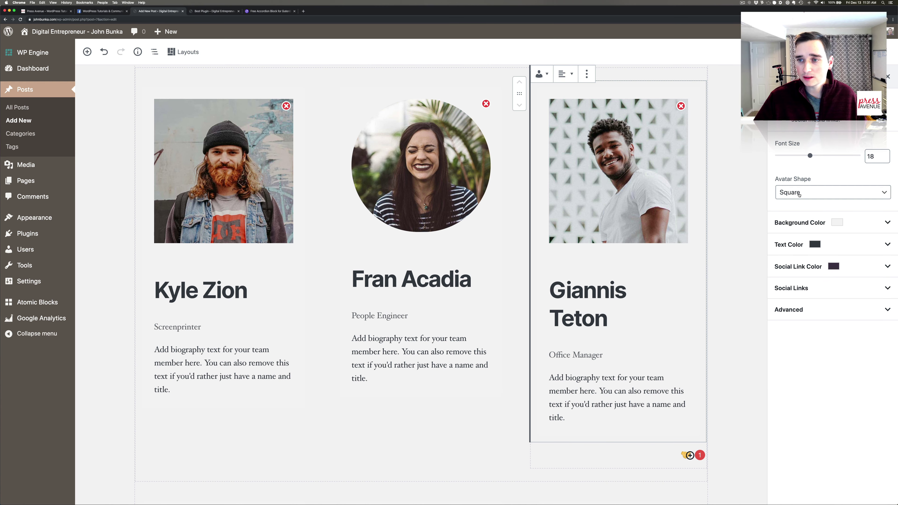
pyautogui.click(799, 194)
pyautogui.click(804, 203)
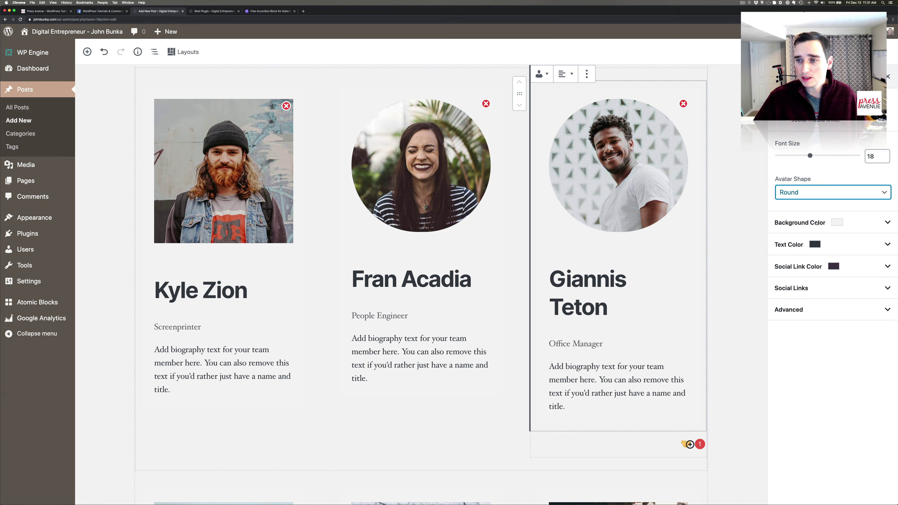
# Try crimson and cream backgrounds on the third profile box, then give it a dark grey background with cream text.
pyautogui.click(817, 223)
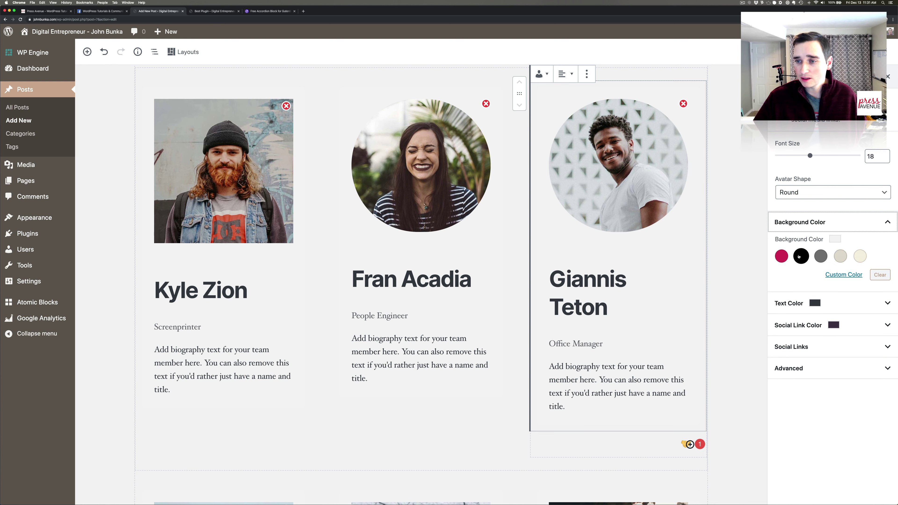
pyautogui.click(781, 256)
pyautogui.click(880, 305)
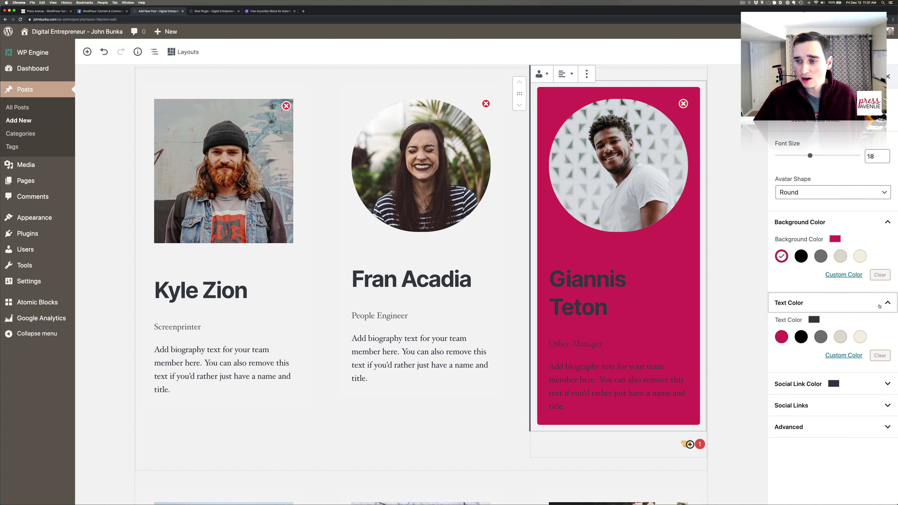
pyautogui.click(860, 336)
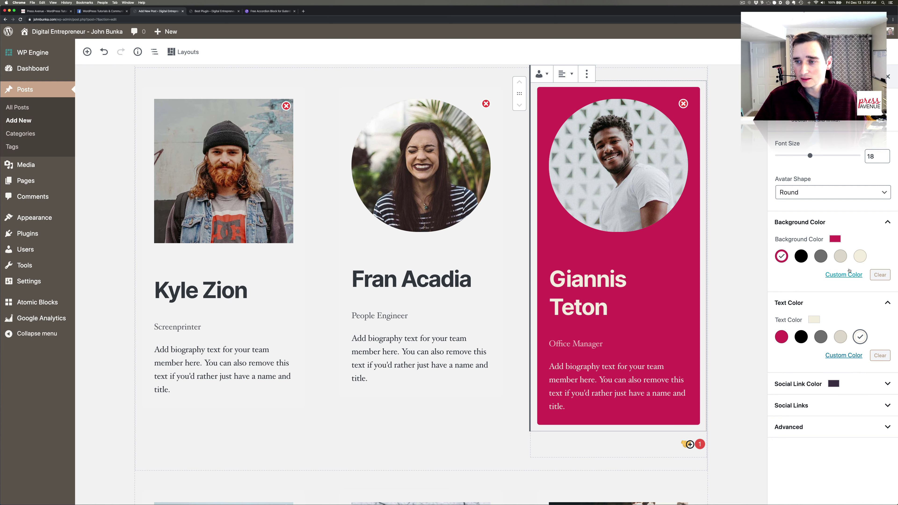
pyautogui.click(860, 256)
pyautogui.click(820, 256)
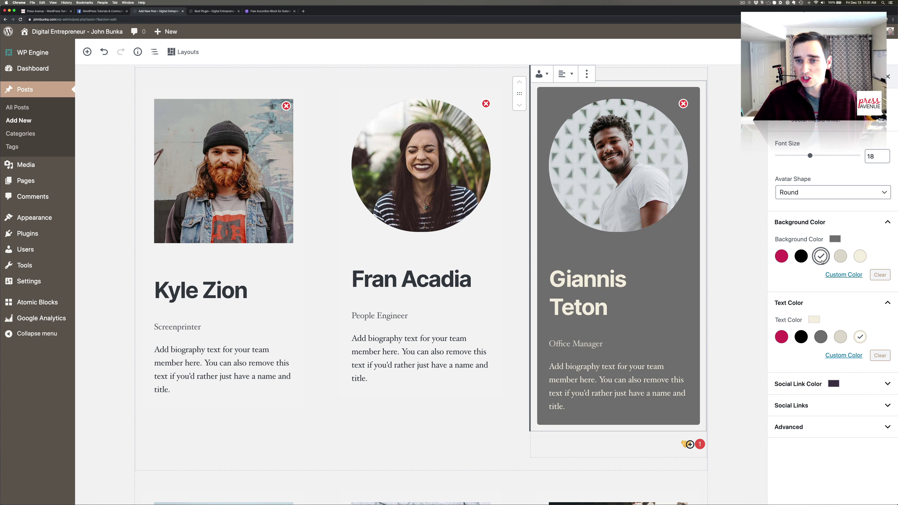
pyautogui.scroll(3, 734, 182)
pyautogui.click(734, 183)
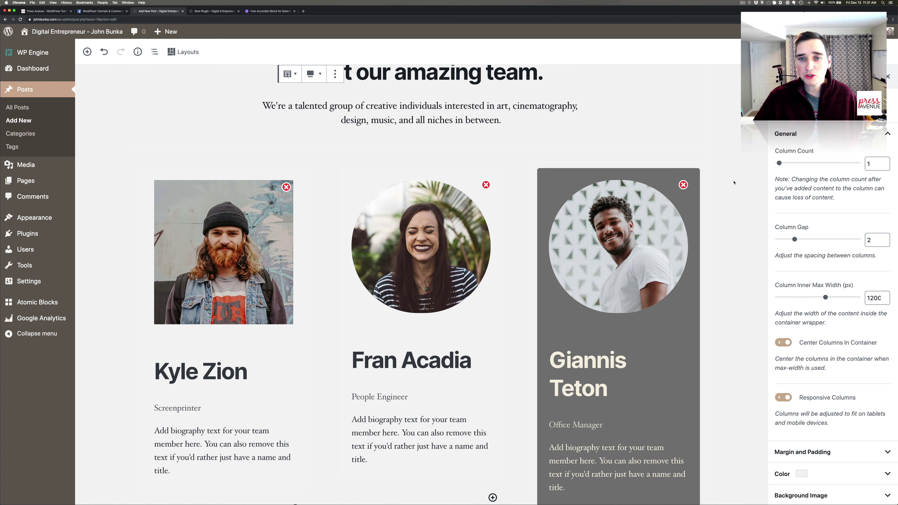
# Look over the post from the accordion to the team section, then open the Layout Selector's full-page Layouts collection.
pyautogui.scroll(5, 406, 179)
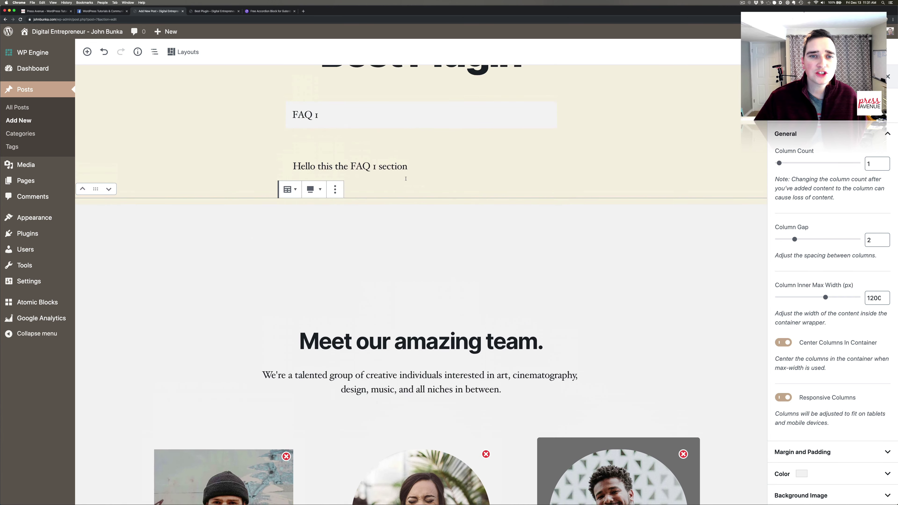
pyautogui.scroll(-5, 404, 177)
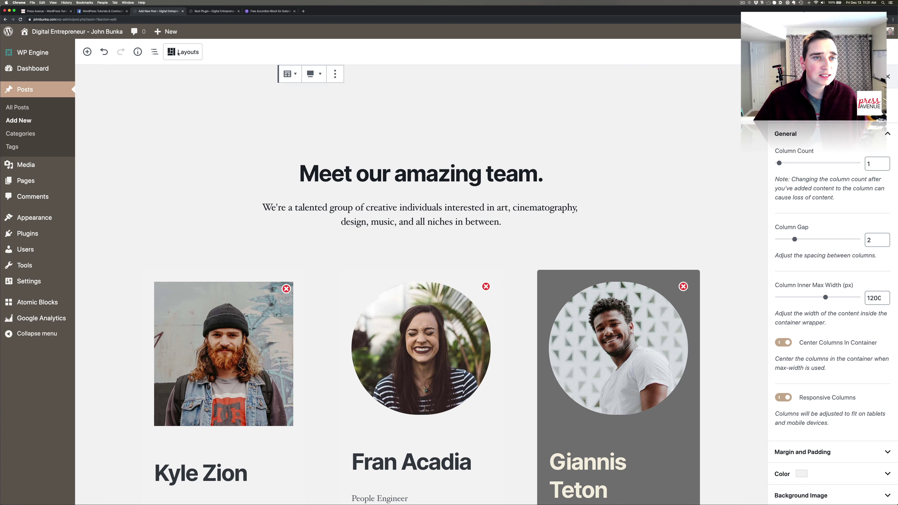
pyautogui.click(178, 53)
pyautogui.click(323, 103)
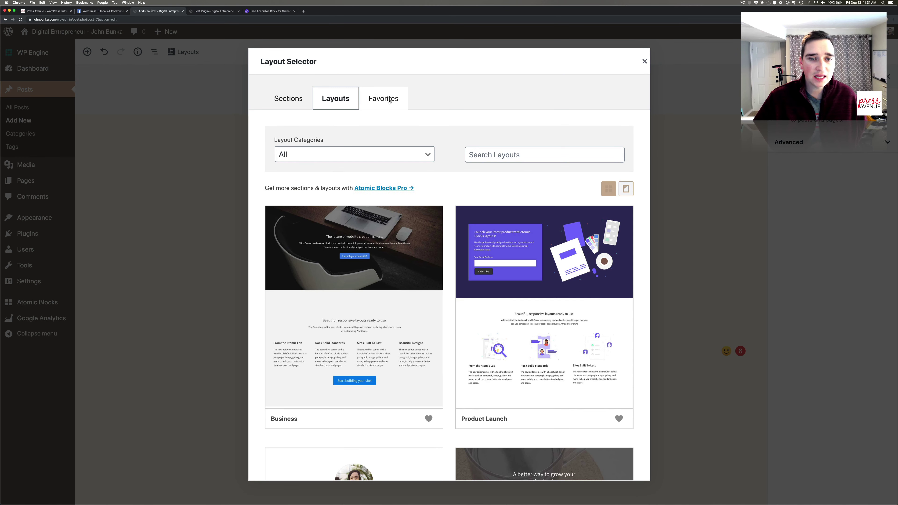
# Mark the Team Members section as a favorite and open the Favorites collection.
pyautogui.press('Right')
pyautogui.press('Right')
pyautogui.scroll(-10, 548, 235)
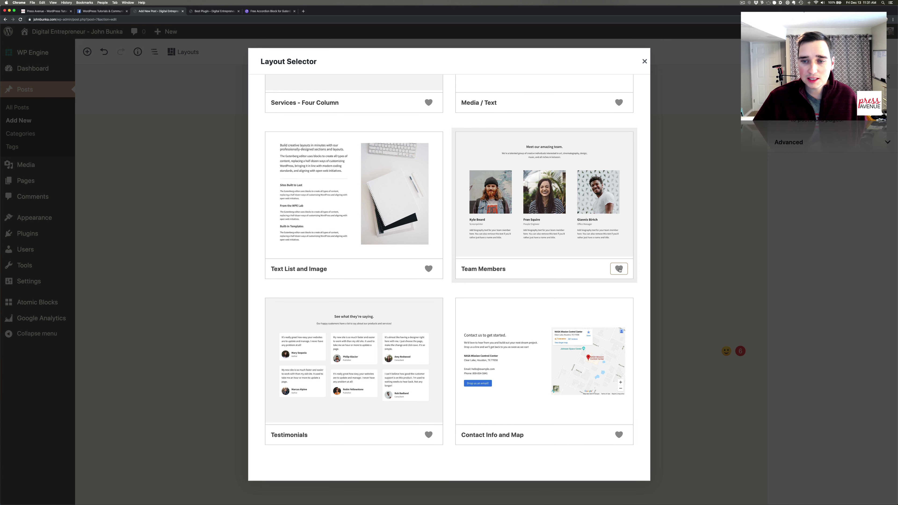
pyautogui.click(619, 270)
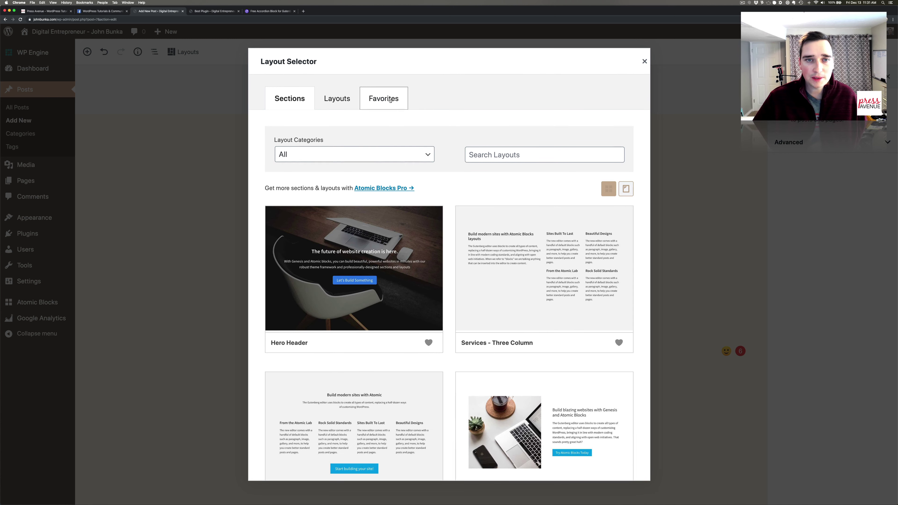
pyautogui.click(389, 102)
# Return to the Sections collection and filter it in turn by the Header, Services and Team categories.
pyautogui.click(301, 98)
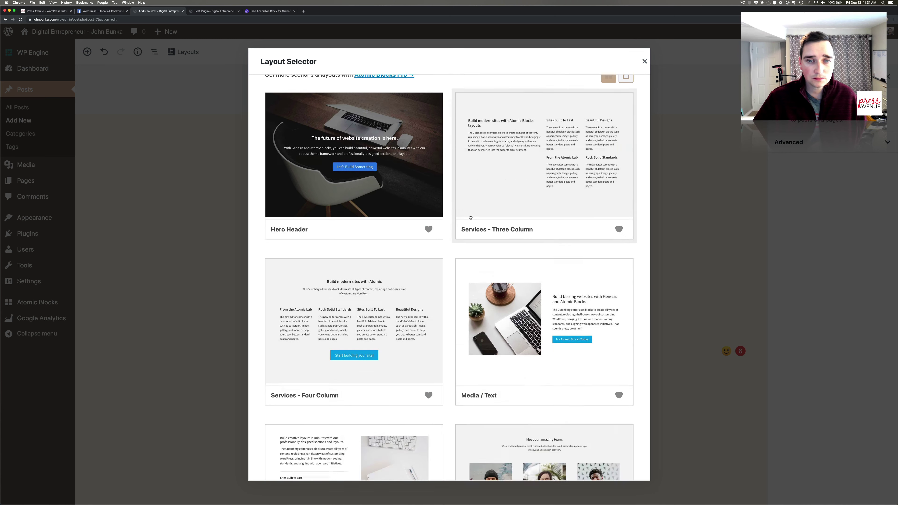
pyautogui.click(407, 155)
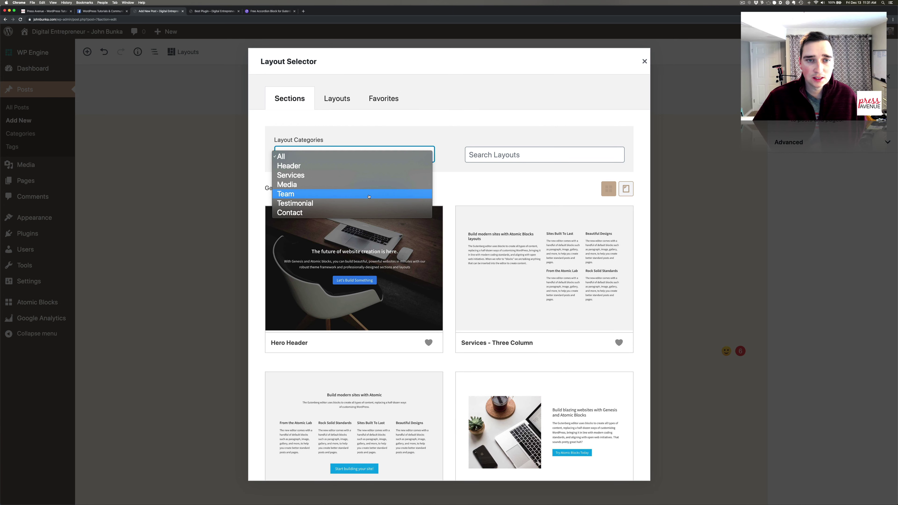
pyautogui.click(366, 166)
pyautogui.click(360, 158)
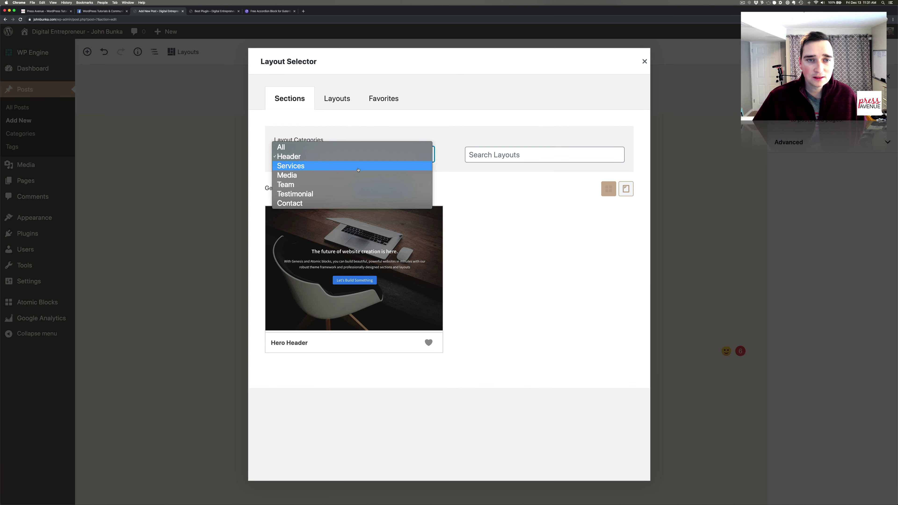
pyautogui.click(357, 167)
pyautogui.click(332, 153)
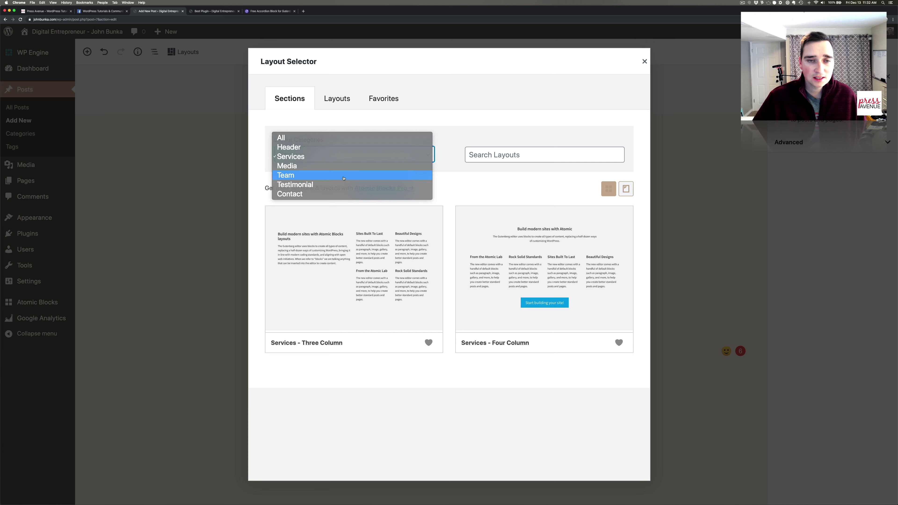
pyautogui.click(344, 177)
# Filter the sections by the Contact category and insert the Contact Info and Map section into the post.
pyautogui.click(407, 154)
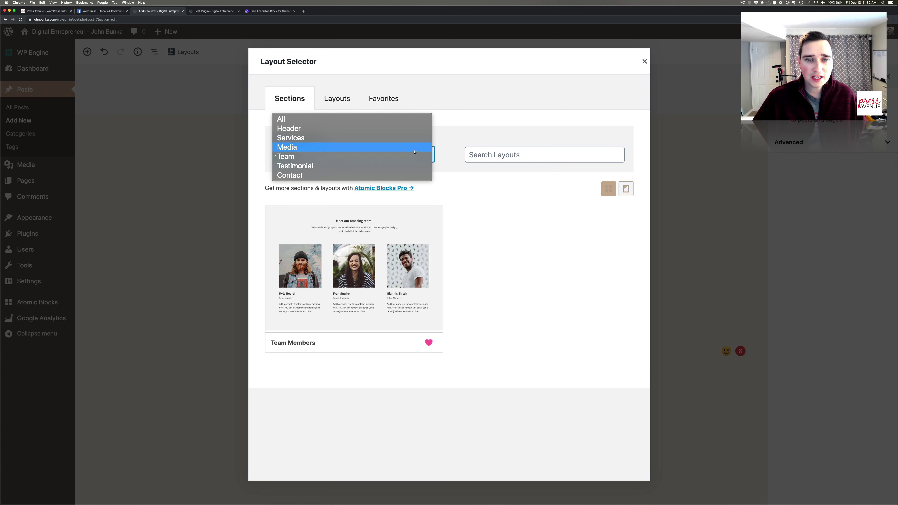
pyautogui.click(407, 174)
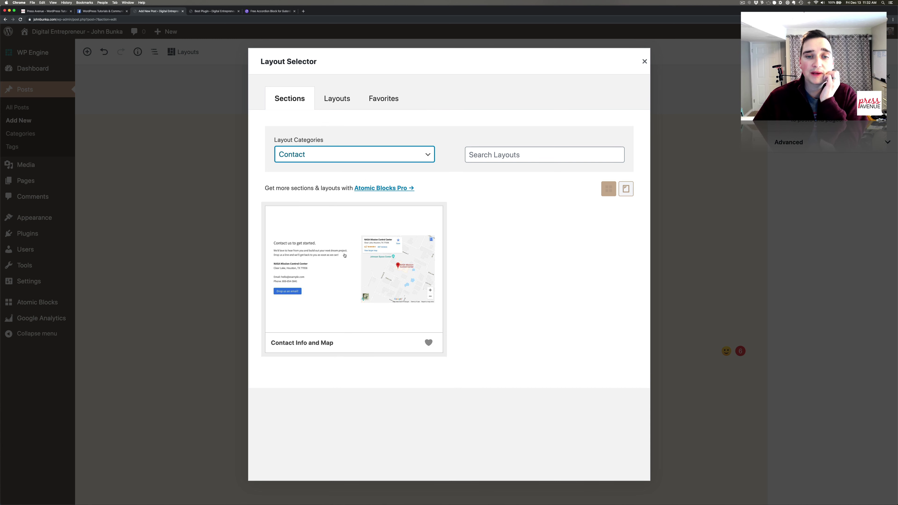
pyautogui.click(358, 256)
pyautogui.scroll(-8, 358, 255)
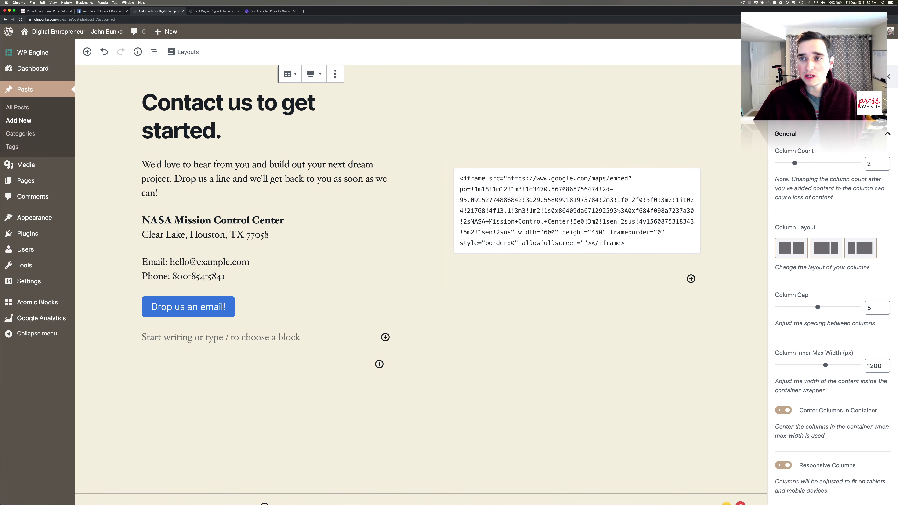
# Preview the post, examine the team and contact sections, and pan the embedded map.
pyautogui.click(804, 51)
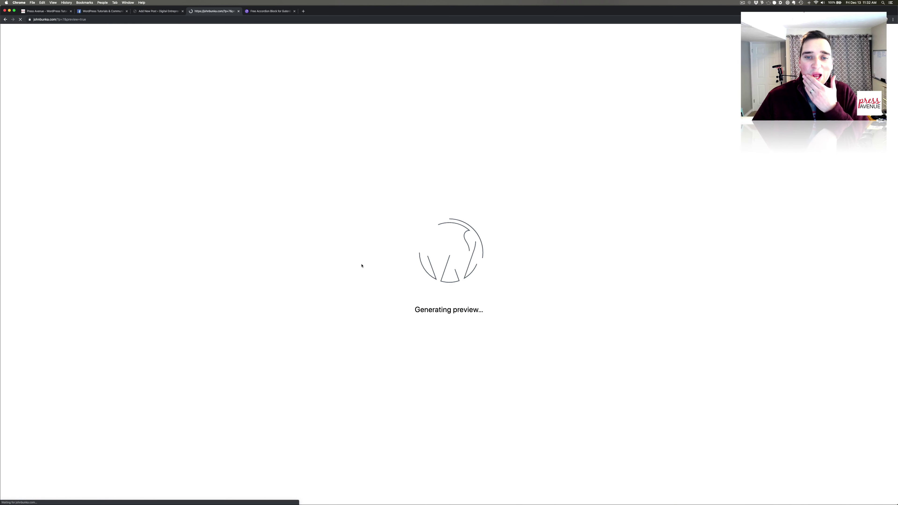
pyautogui.scroll(-13, 453, 249)
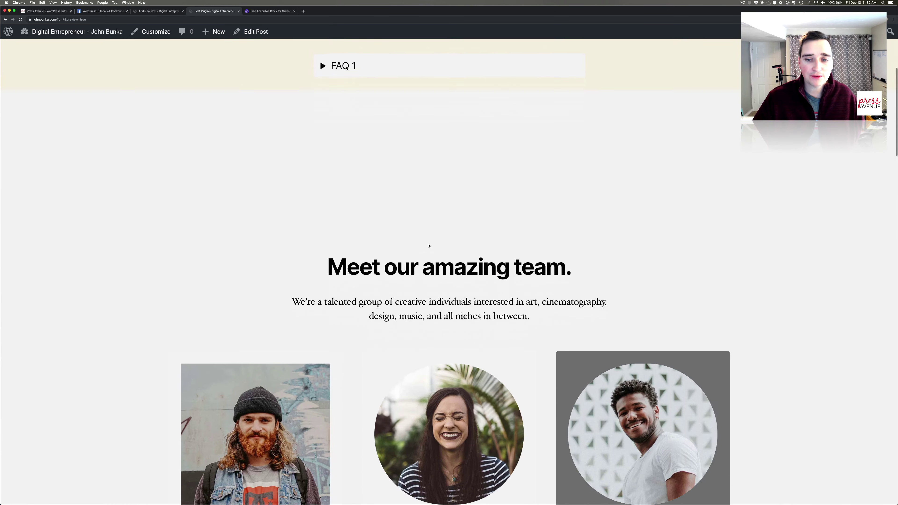
pyautogui.scroll(-20, 430, 249)
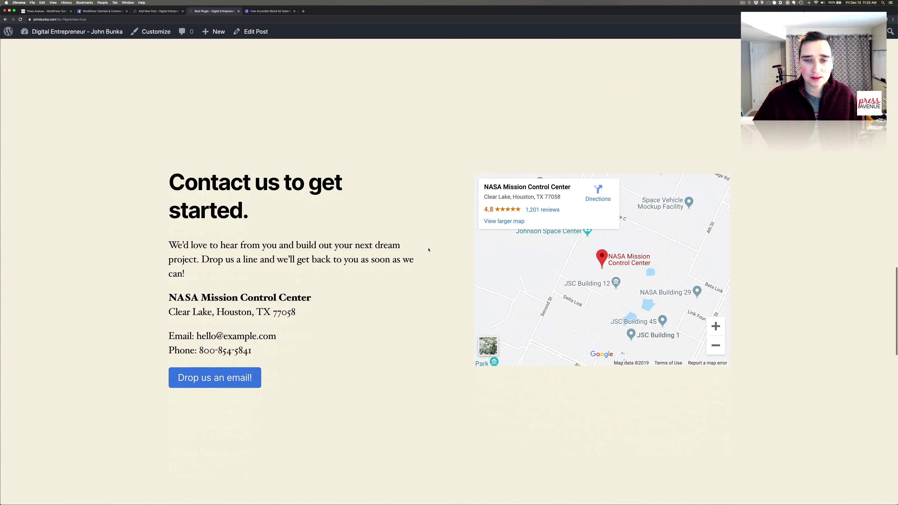
pyautogui.moveTo(530, 242); pyautogui.dragTo(546, 220)
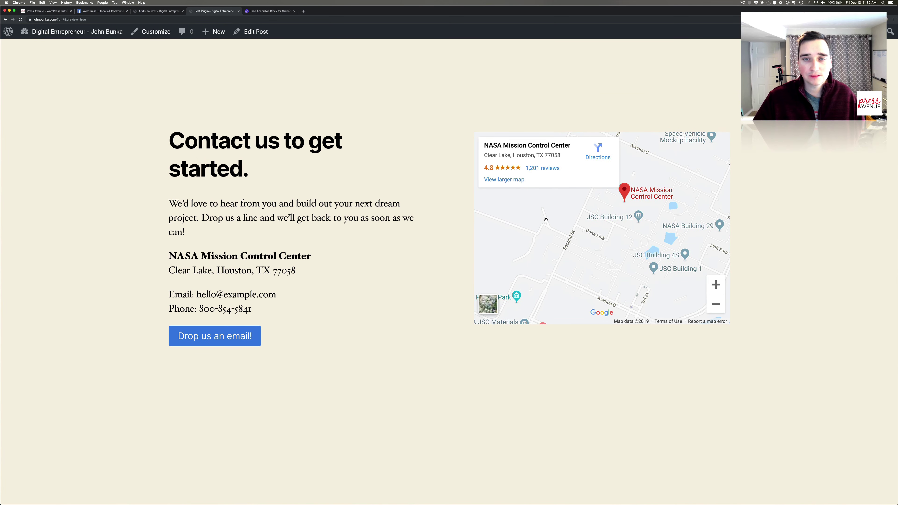
# Leave the post preview, find Better Search Replace among the installed plugins, and open its search and replace tool.
pyautogui.click(158, 11)
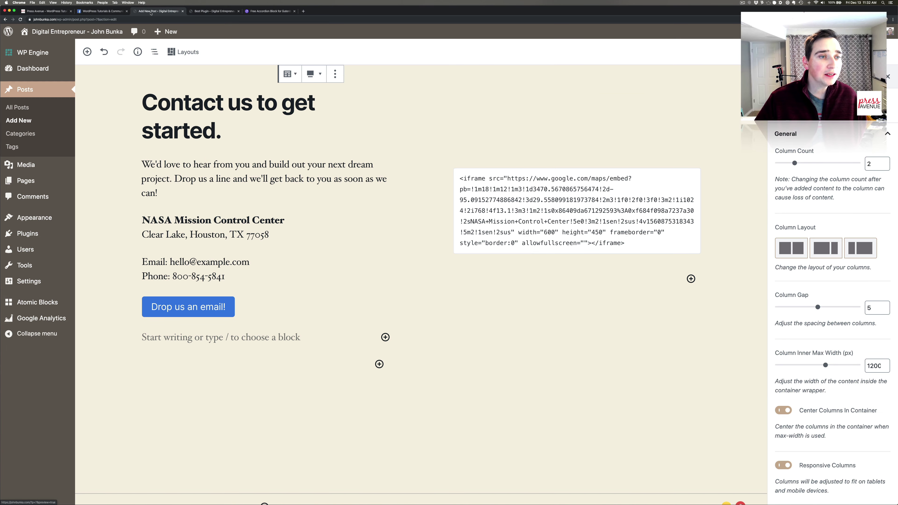
pyautogui.moveTo(23, 237)
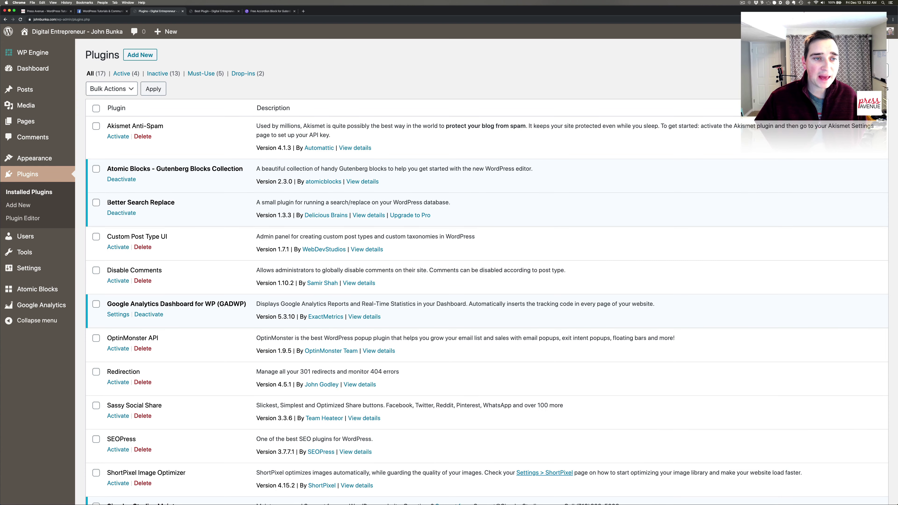
pyautogui.moveTo(108, 203); pyautogui.dragTo(176, 204)
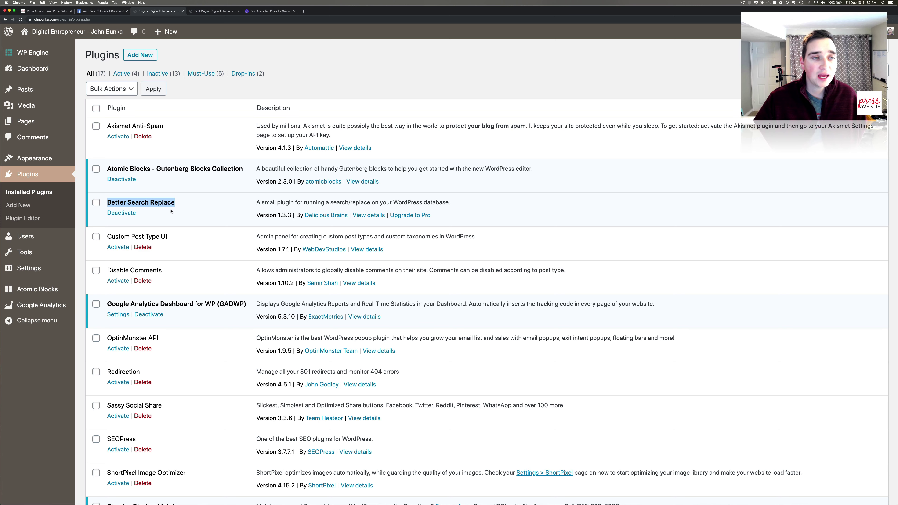
pyautogui.moveTo(53, 252)
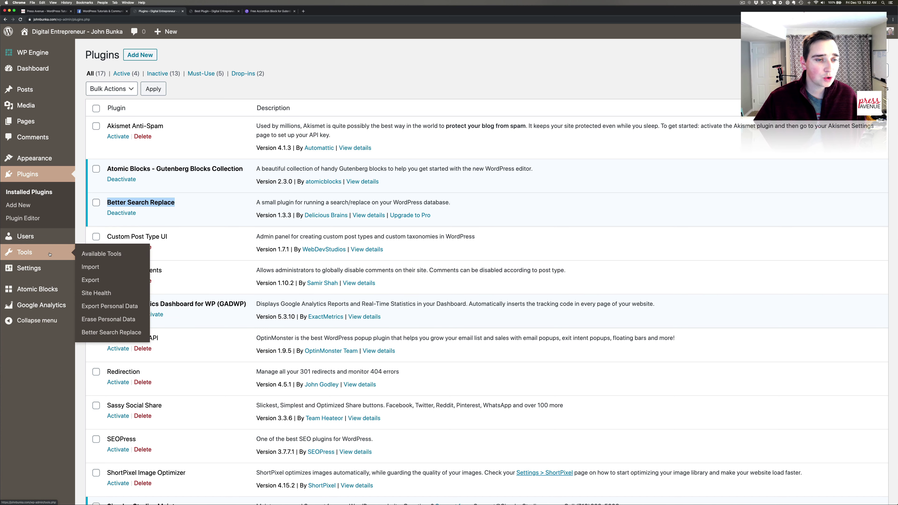
pyautogui.click(134, 333)
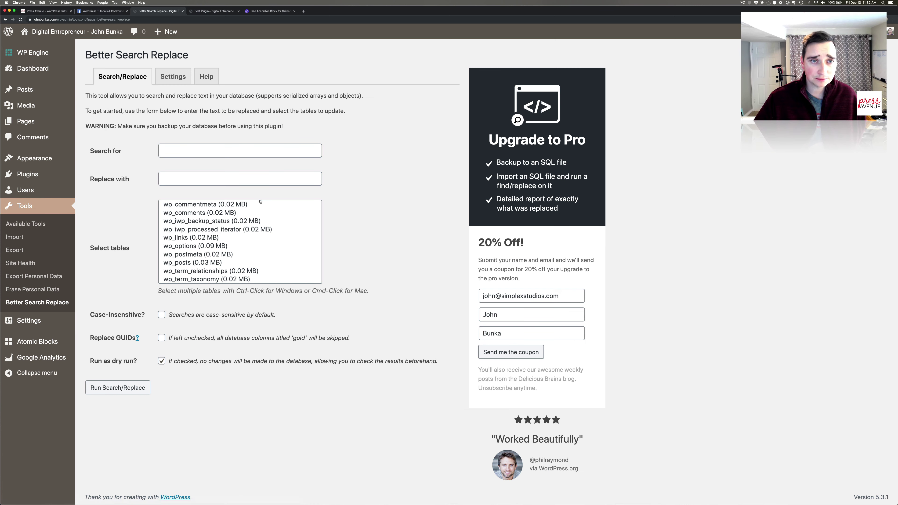
pyautogui.click(57, 20)
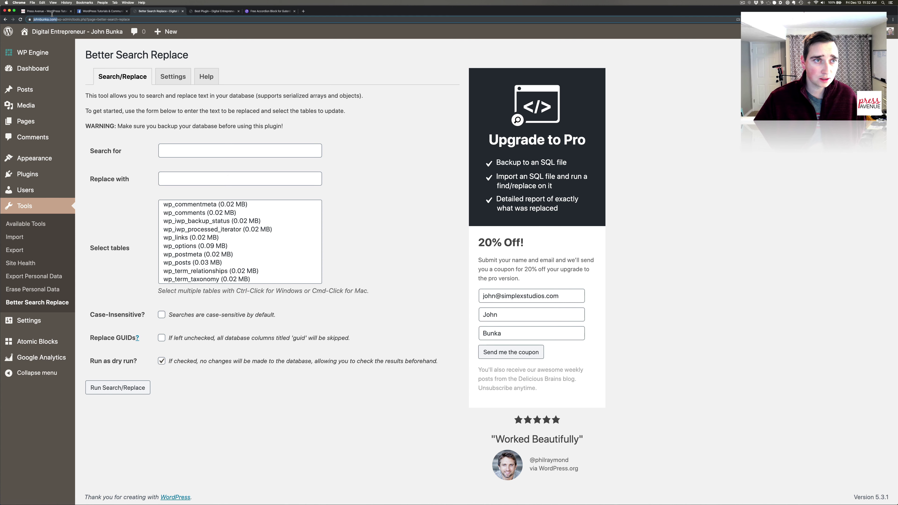
pyautogui.press('super+c')
pyautogui.click(198, 150)
pyautogui.press('super+v')
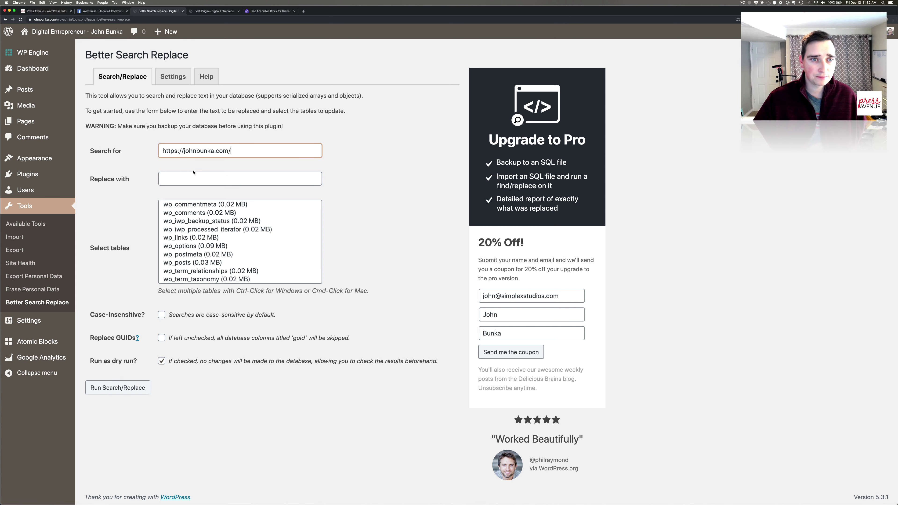
pyautogui.click(193, 173)
pyautogui.press('super+v')
pyautogui.click(178, 150)
pyautogui.press('BackSpace')
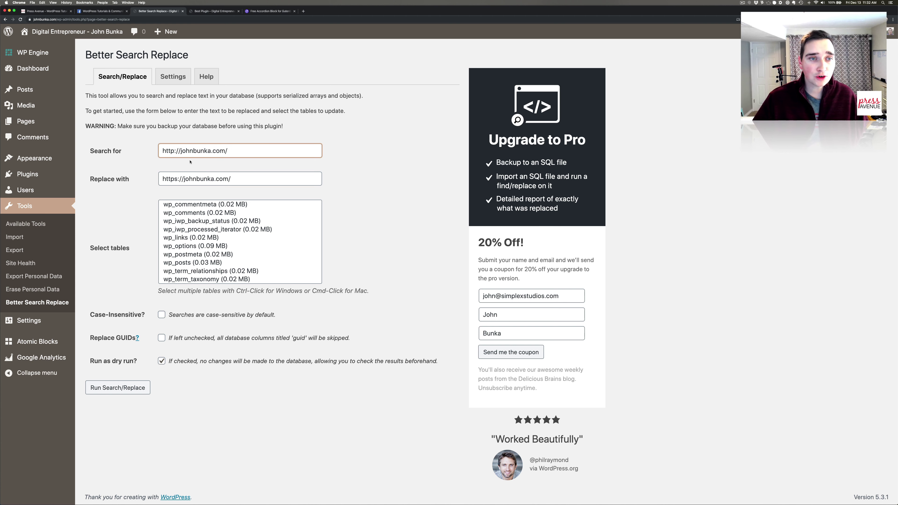
pyautogui.click(256, 148)
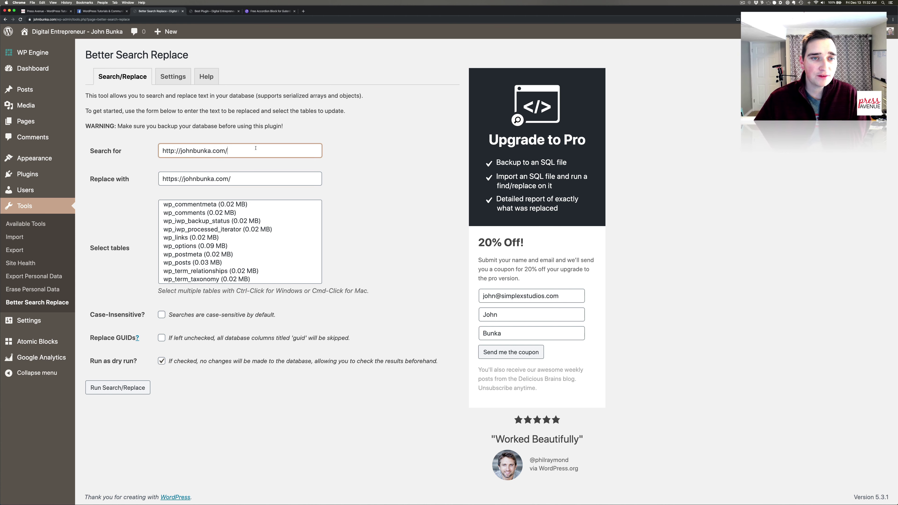
pyautogui.click(253, 179)
pyautogui.press('BackSpace')
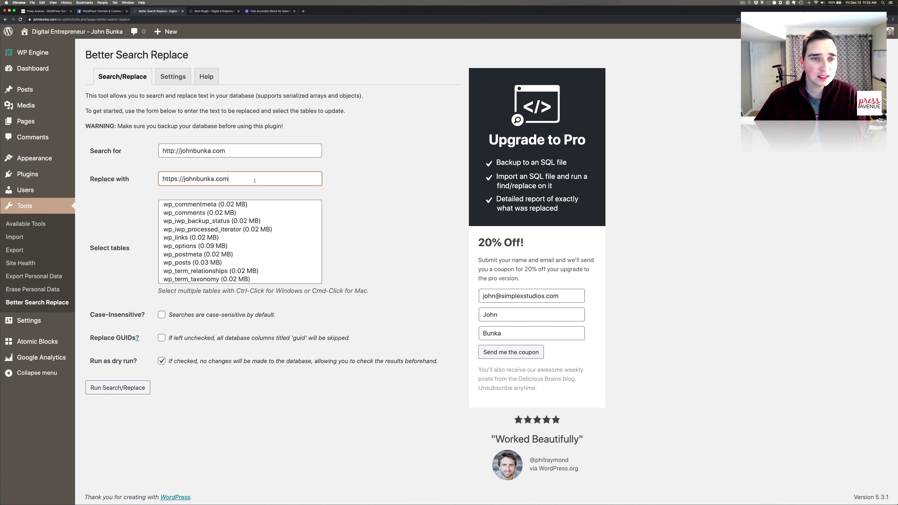
# Select all database tables and run the search/replace as a dry run.
pyautogui.click(215, 232)
pyautogui.press('super+a')
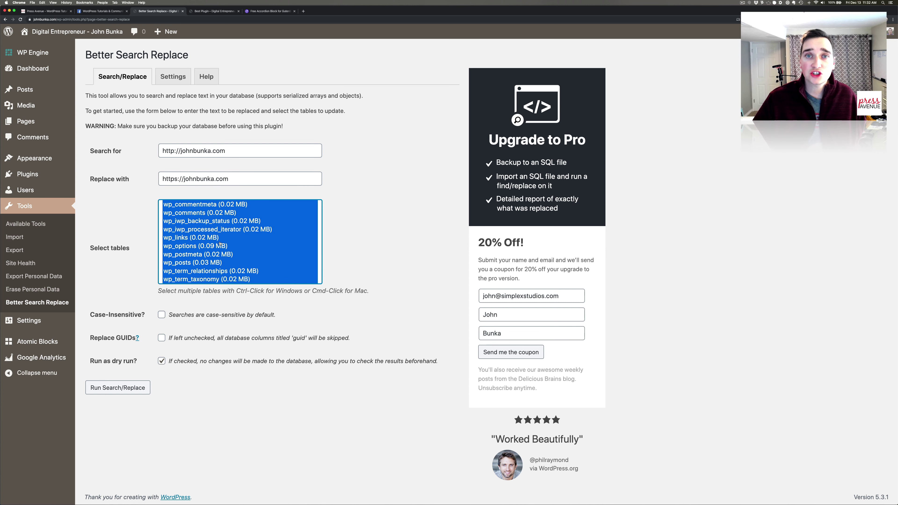
pyautogui.click(126, 389)
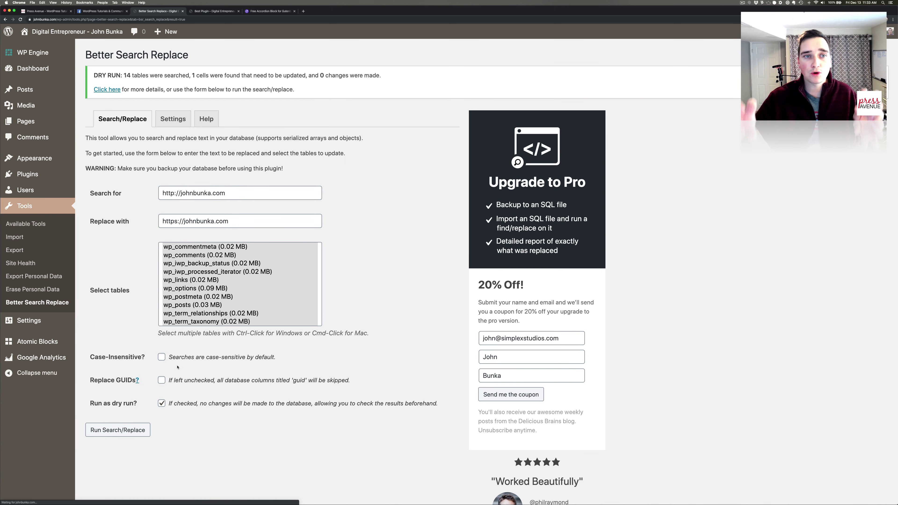
pyautogui.moveTo(138, 75); pyautogui.dragTo(311, 75)
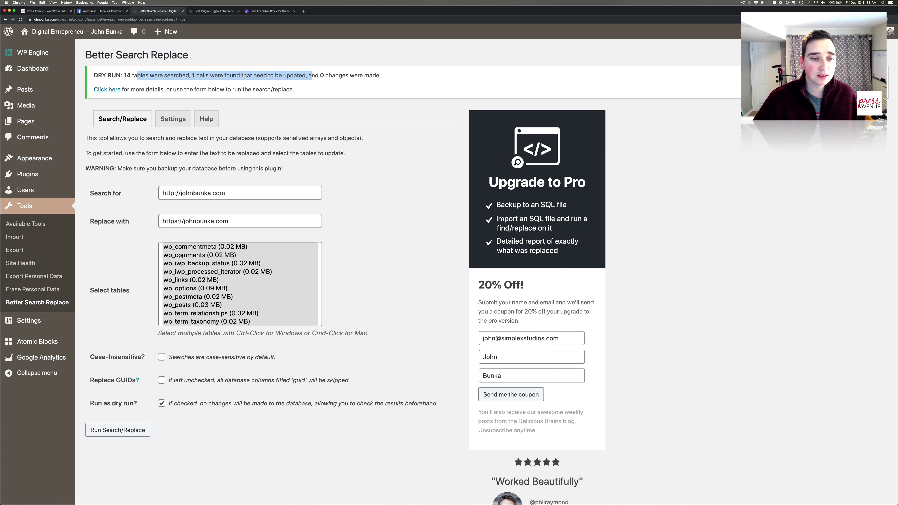
# Turn off the dry run, run the actual search/replace, and review the search and replacement addresses.
pyautogui.click(161, 404)
pyautogui.click(140, 429)
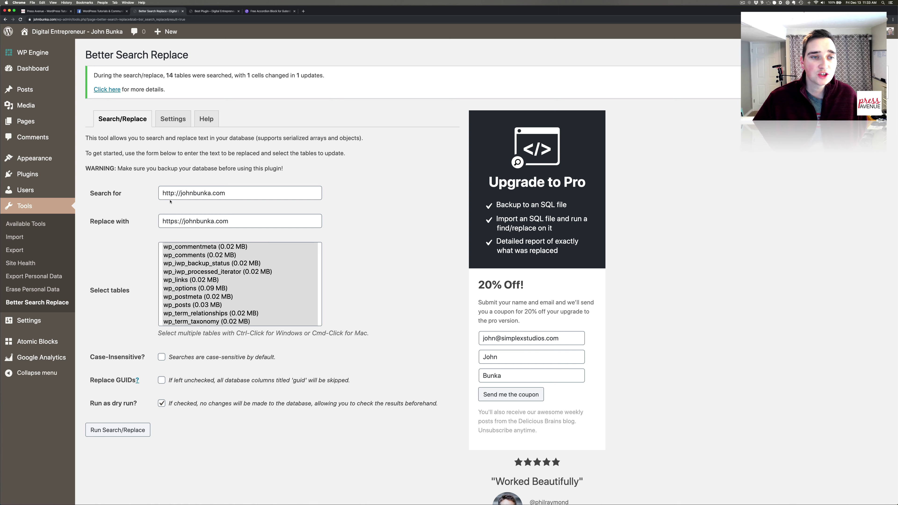
pyautogui.moveTo(166, 193); pyautogui.dragTo(243, 199)
pyautogui.moveTo(171, 221); pyautogui.dragTo(297, 224)
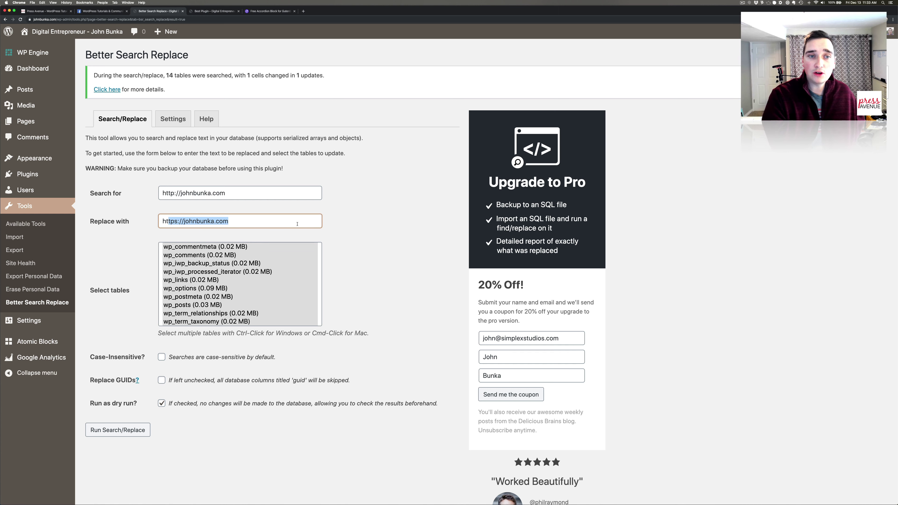
pyautogui.click(262, 195)
pyautogui.click(251, 221)
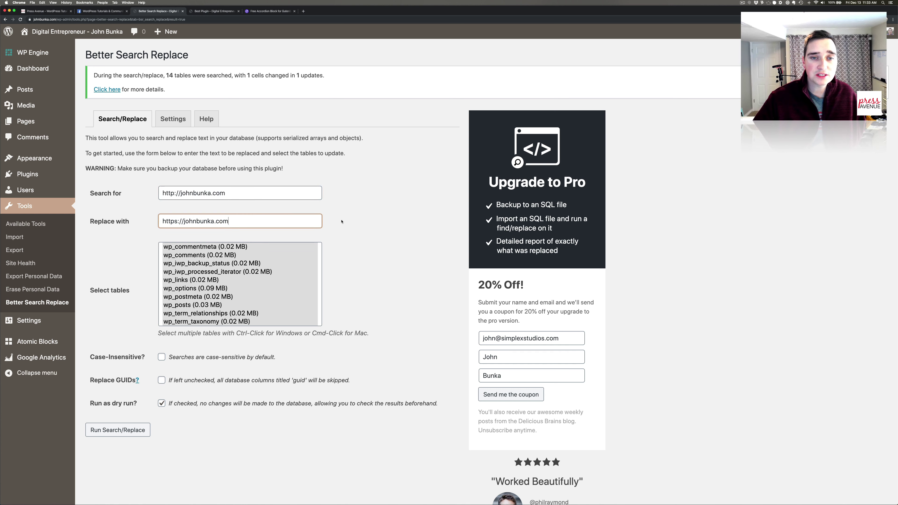
pyautogui.click(344, 222)
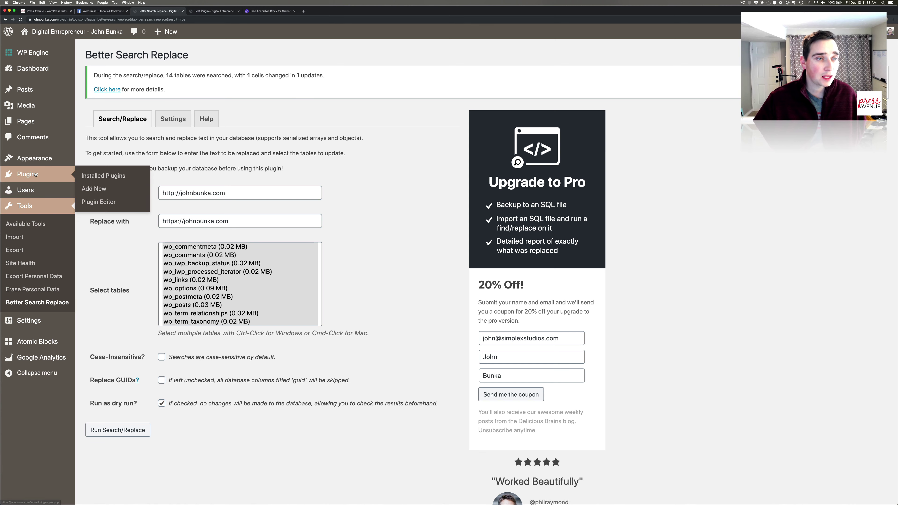
# Return to the installed plugins and activate Custom Post Type UI.
pyautogui.click(28, 174)
pyautogui.scroll(-3, 311, 266)
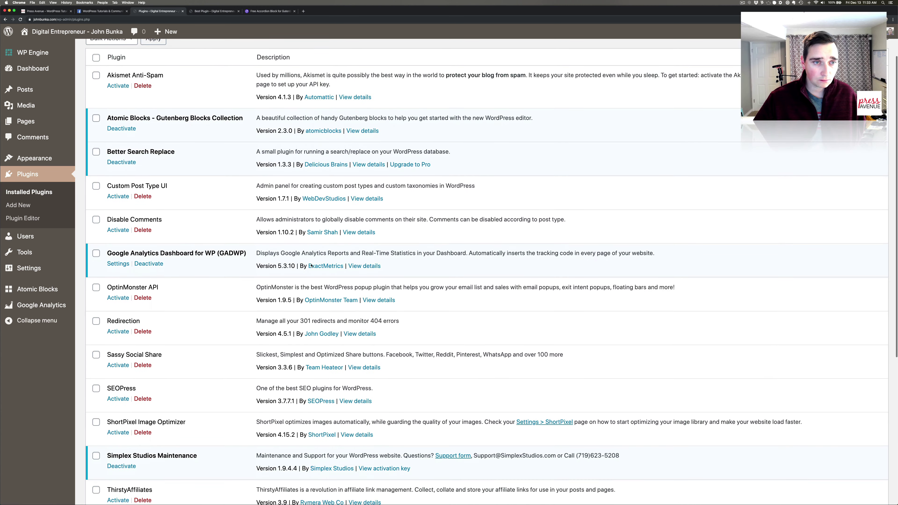
pyautogui.moveTo(107, 187); pyautogui.dragTo(177, 188)
pyautogui.click(184, 189)
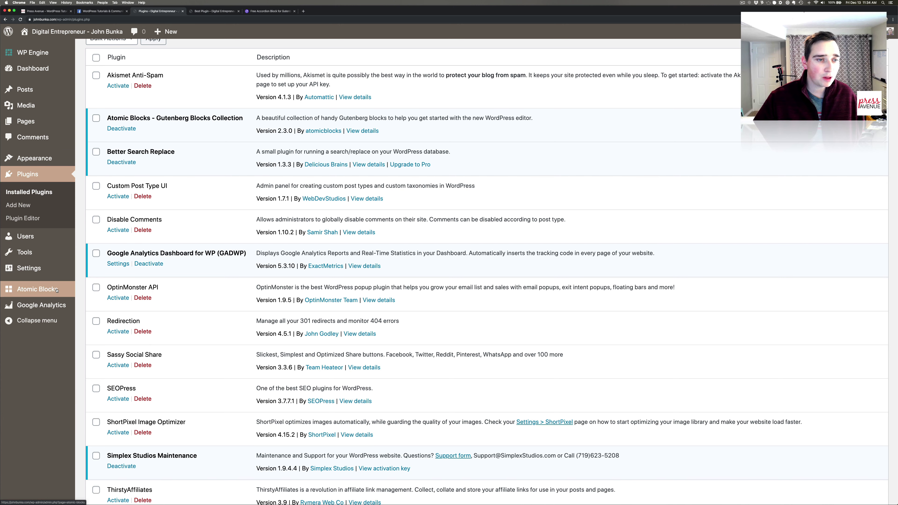
pyautogui.moveTo(52, 293)
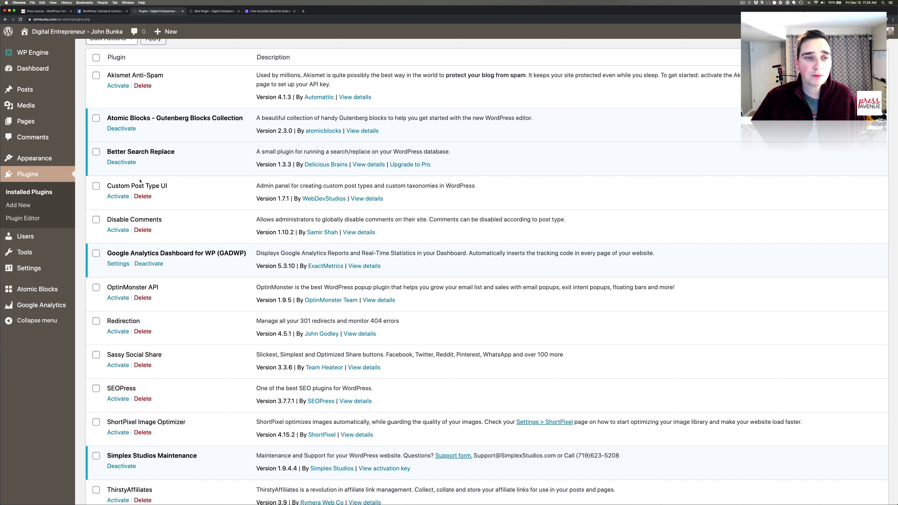
pyautogui.click(168, 186)
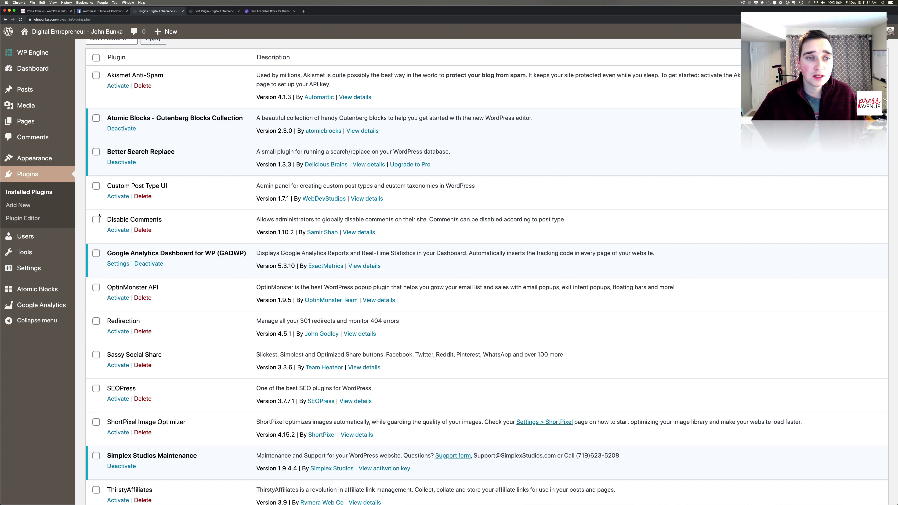
pyautogui.click(118, 196)
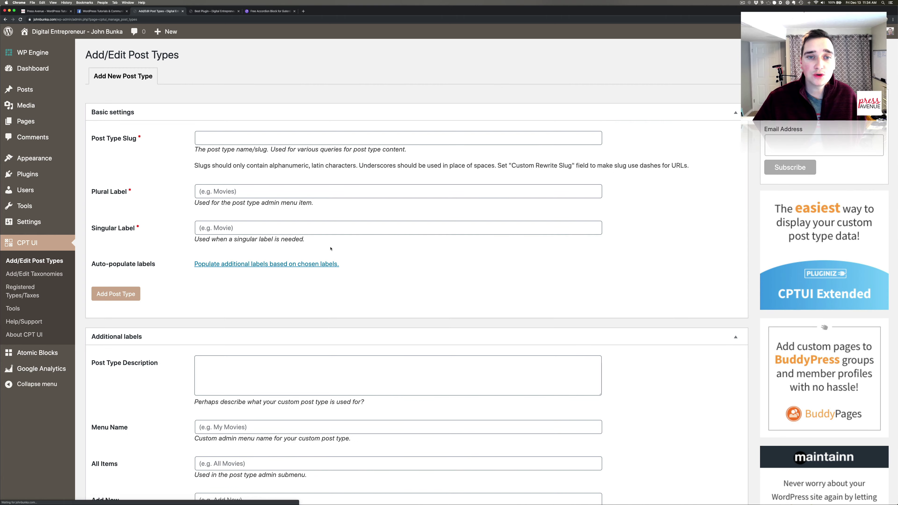
# Examine the Custom Post Type UI form for adding post types, including its basic settings, additional labels, settings, supports and taxonomy options.
pyautogui.scroll(-1, 367, 228)
pyautogui.scroll(-20, 367, 227)
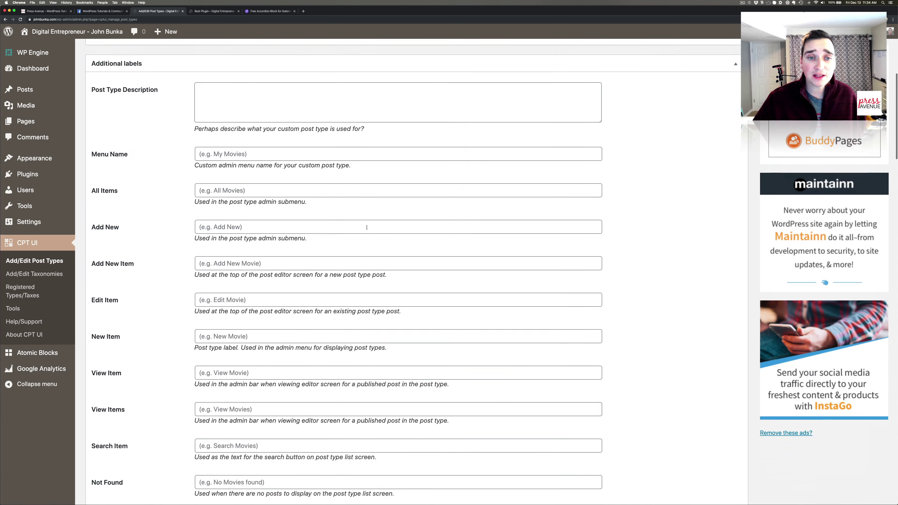
pyautogui.scroll(-14, 367, 228)
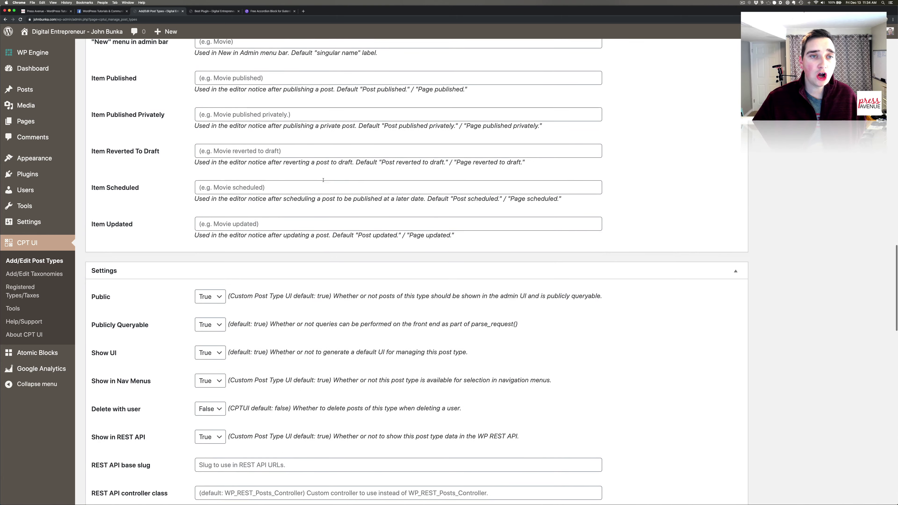
pyautogui.scroll(5, 118, 148)
pyautogui.moveTo(99, 140); pyautogui.dragTo(143, 145)
pyautogui.click(332, 141)
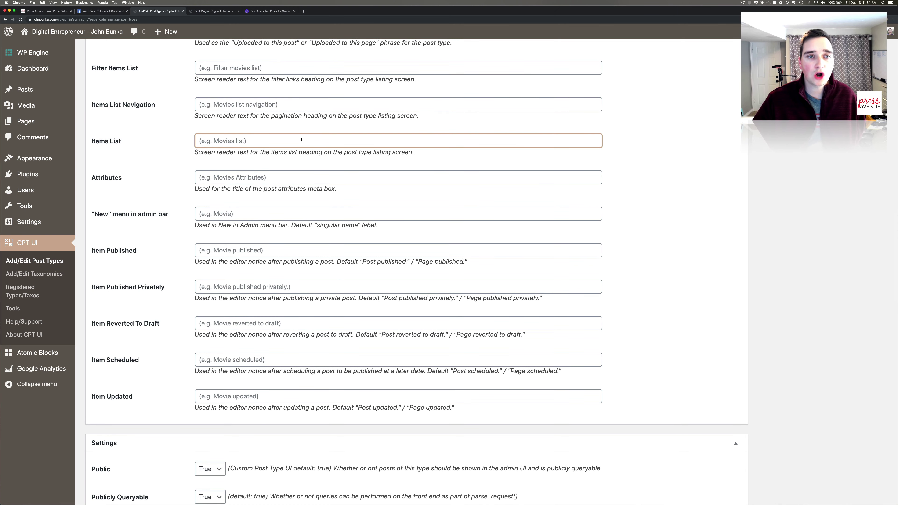
pyautogui.scroll(-11, 283, 182)
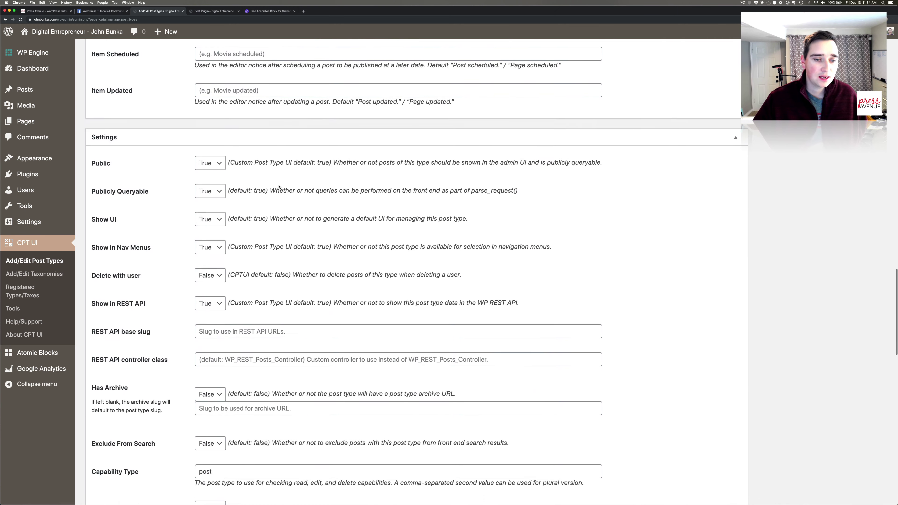
pyautogui.scroll(-4, 206, 204)
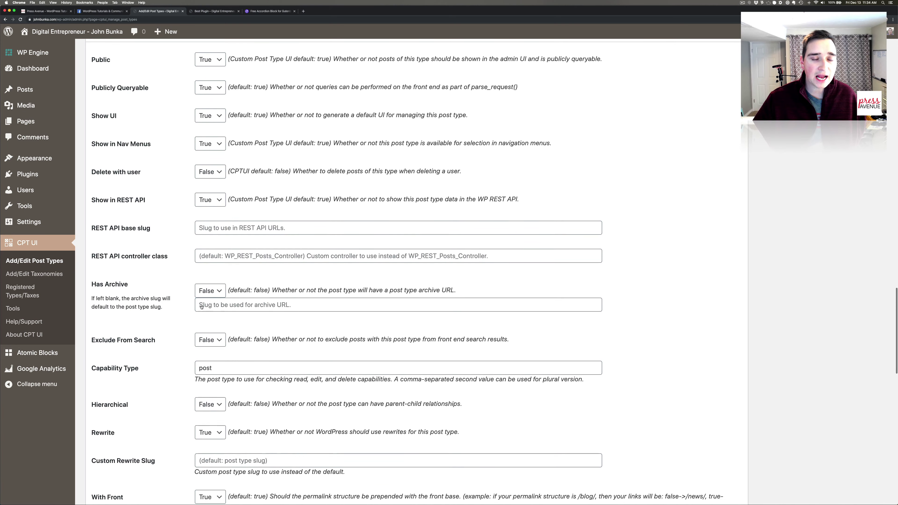
pyautogui.scroll(-20, 207, 304)
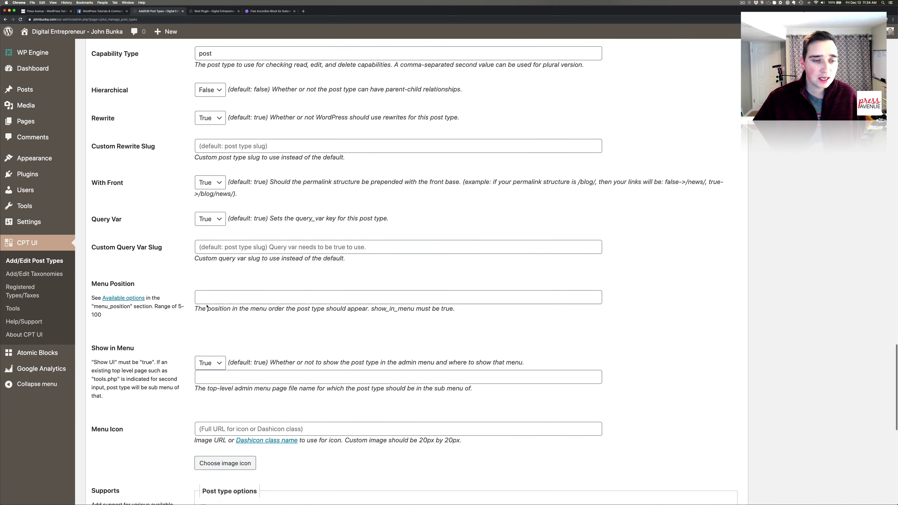
pyautogui.scroll(-2, 207, 307)
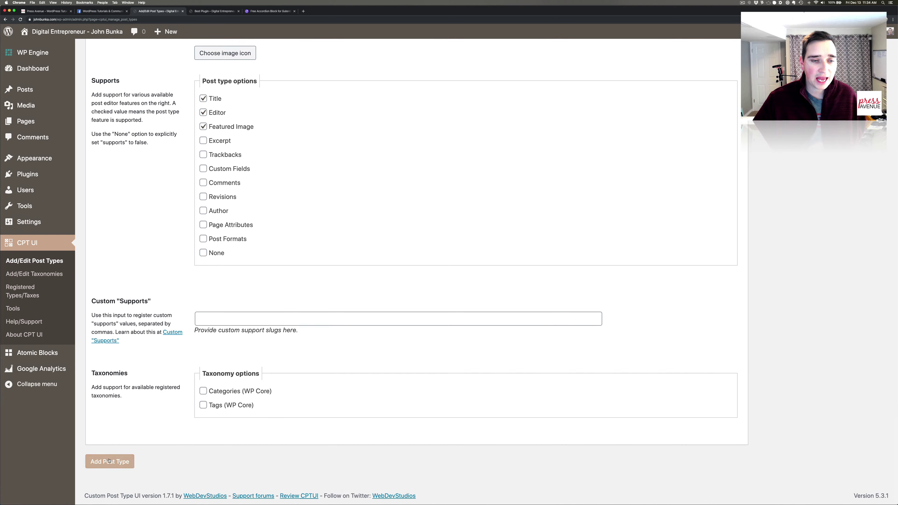
pyautogui.scroll(20, 377, 244)
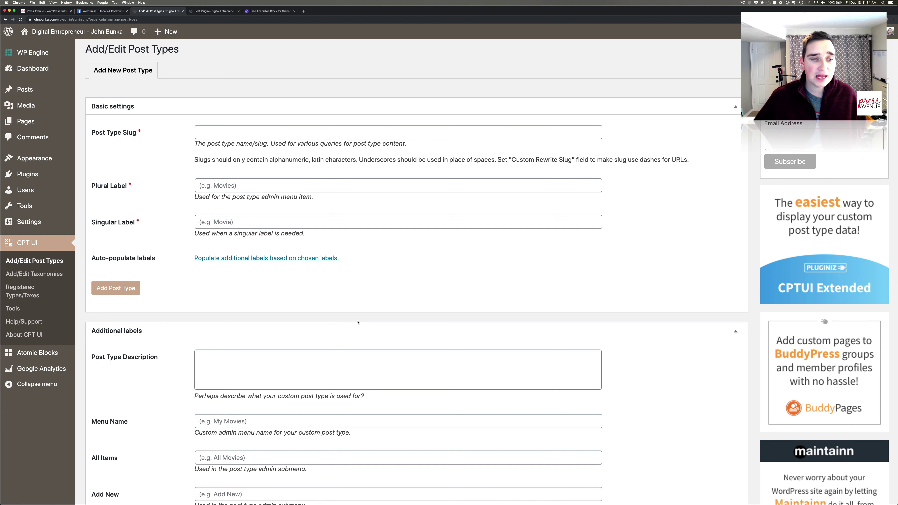
pyautogui.scroll(-5, 358, 322)
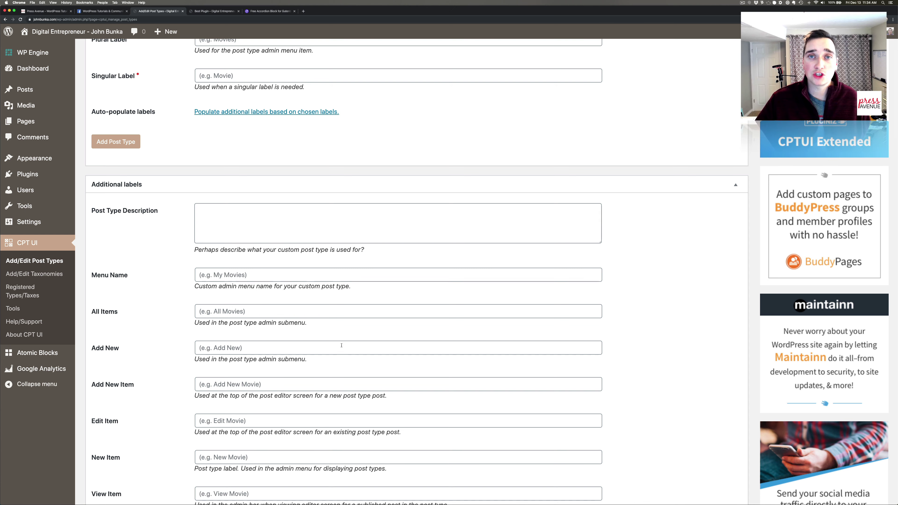
pyautogui.scroll(5, 327, 327)
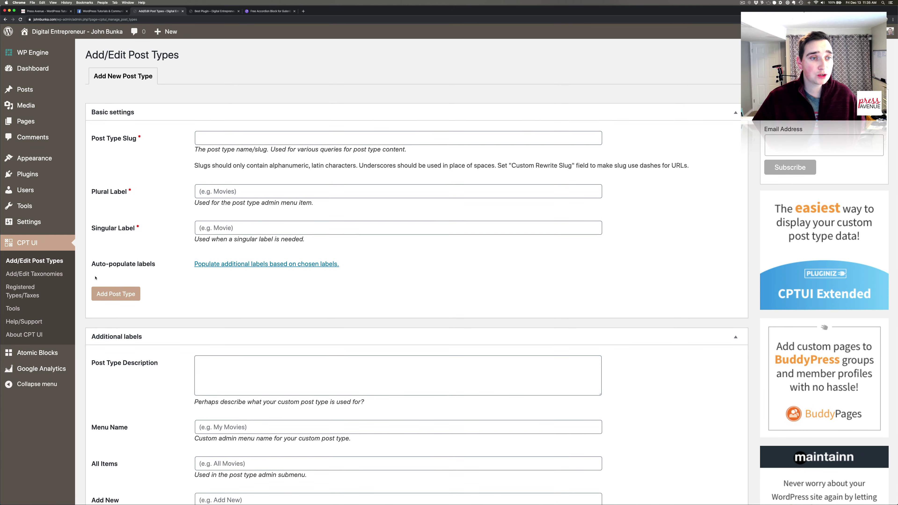
# Return to the installed plugins and activate Disable Comments.
pyautogui.click(28, 174)
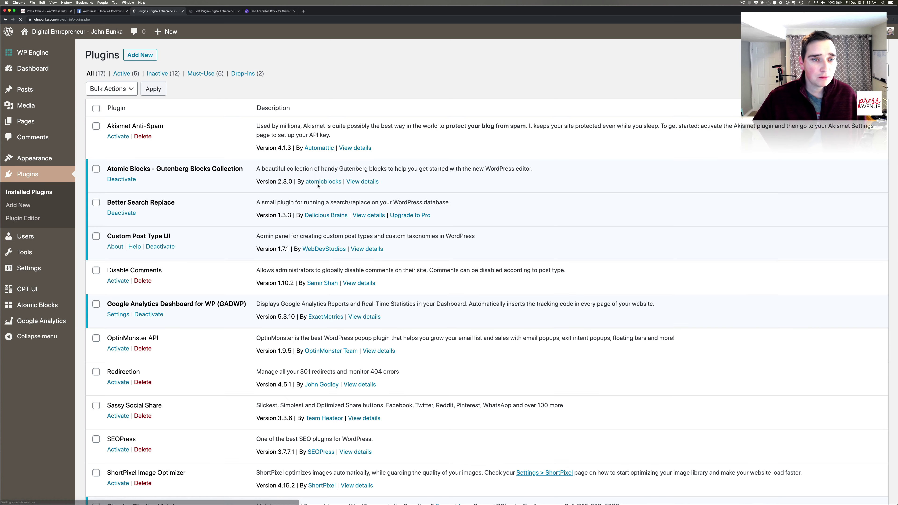
pyautogui.scroll(-3, 318, 186)
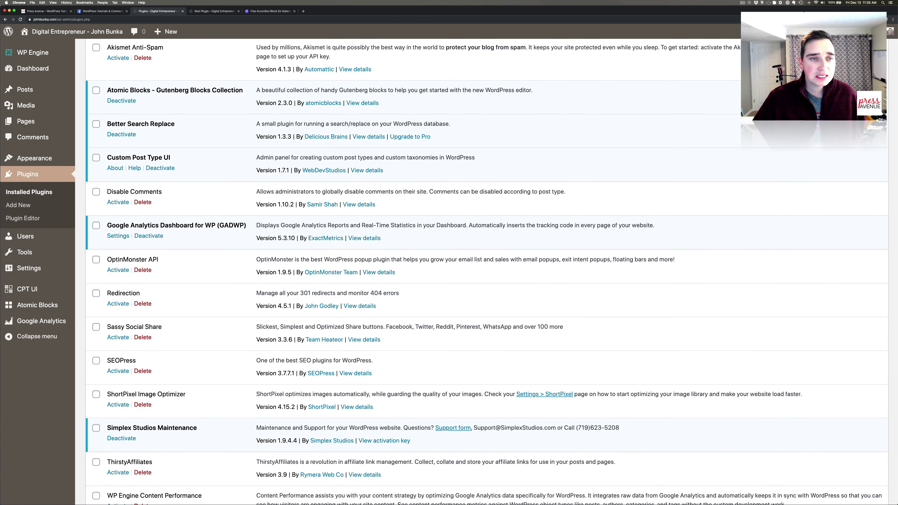
pyautogui.moveTo(107, 191); pyautogui.dragTo(190, 192)
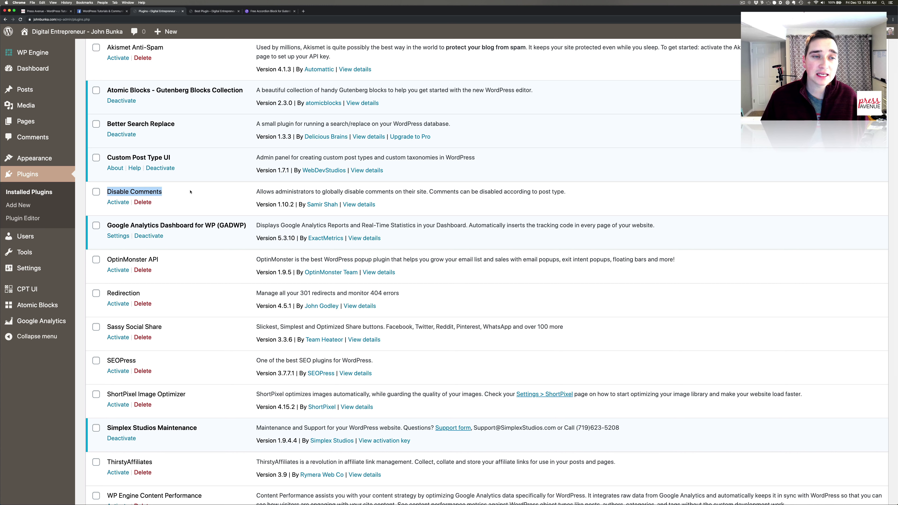
pyautogui.moveTo(35, 268)
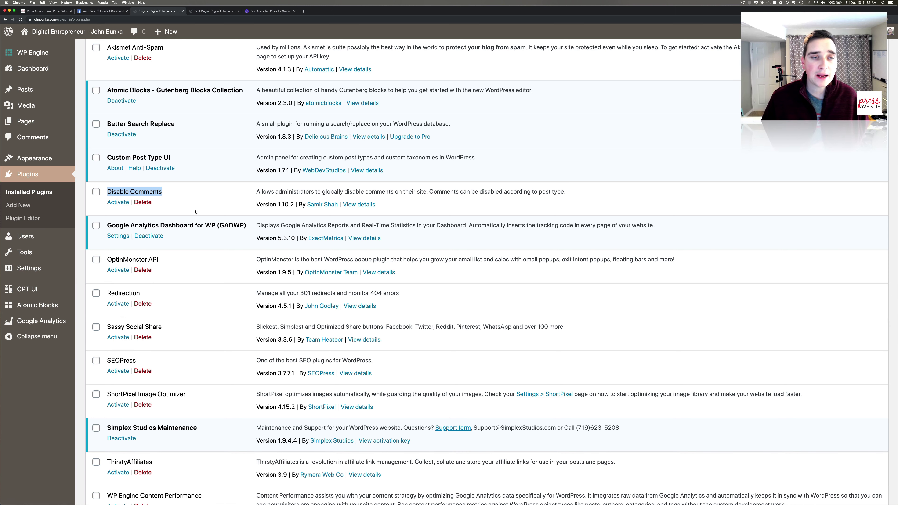
pyautogui.click(123, 203)
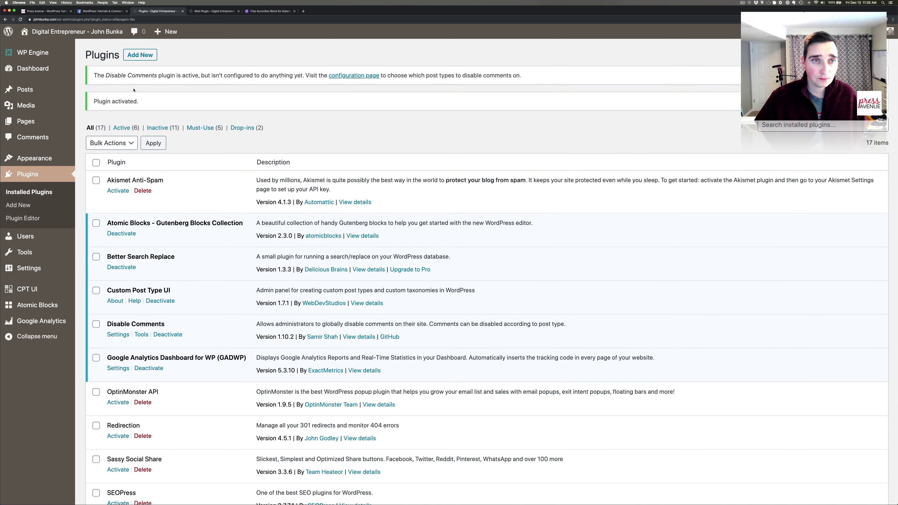
# Open the Disable Comments configuration and try the options for pages, media and posts as well as disabling comments everywhere, without saving.
pyautogui.moveTo(158, 76); pyautogui.dragTo(280, 76)
pyautogui.click(340, 78)
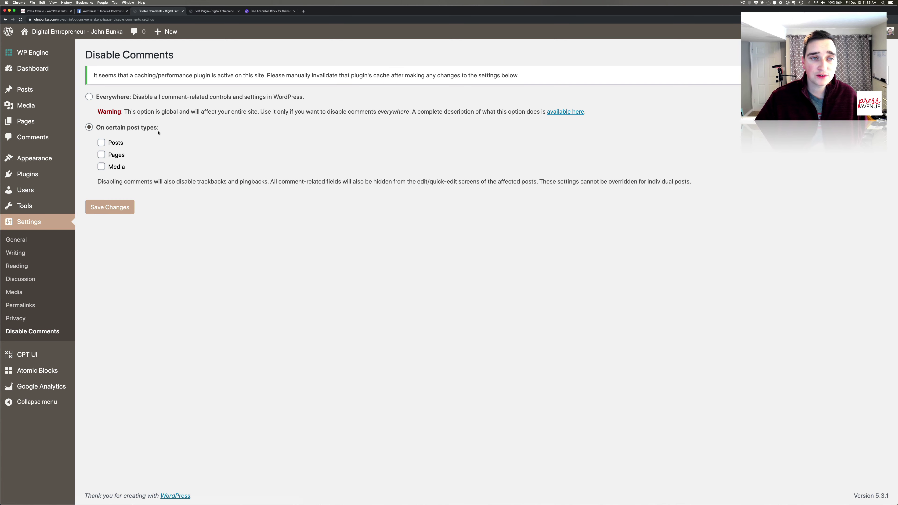
pyautogui.click(118, 156)
pyautogui.click(122, 166)
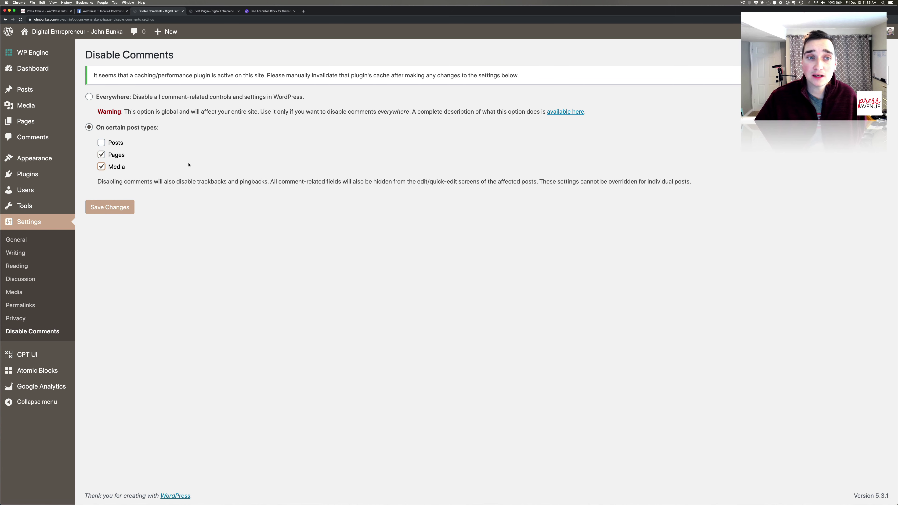
pyautogui.click(118, 143)
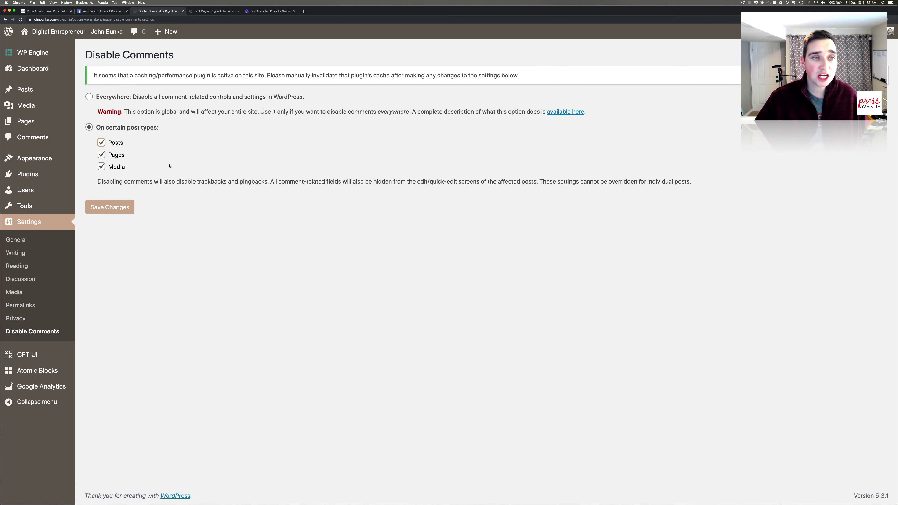
pyautogui.click(90, 97)
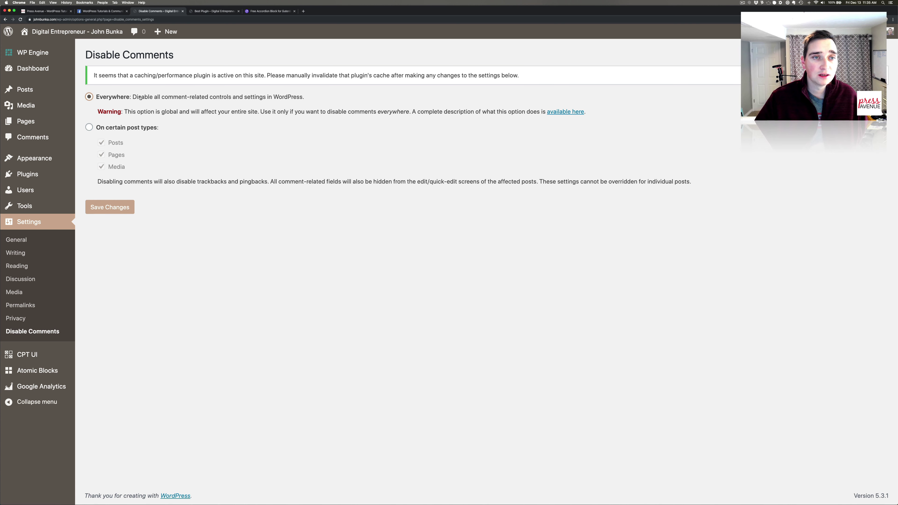
pyautogui.moveTo(140, 97); pyautogui.dragTo(255, 100)
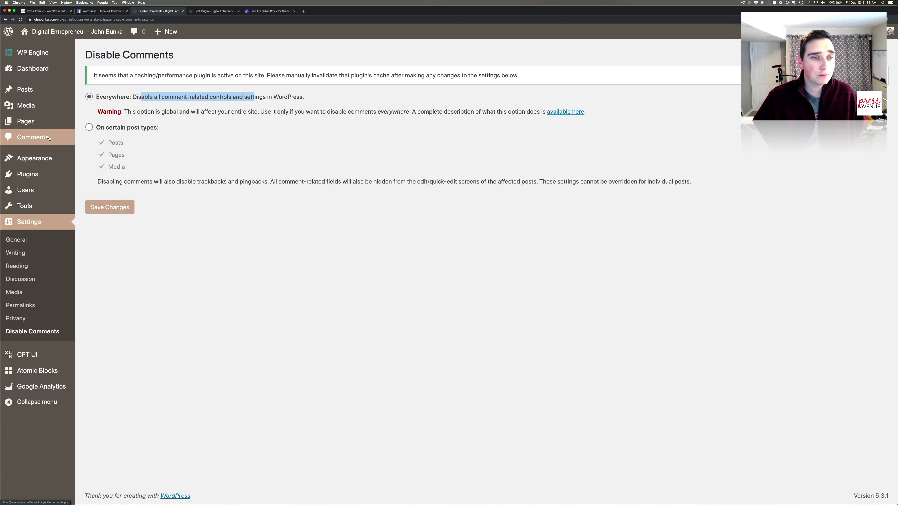
pyautogui.moveTo(31, 89)
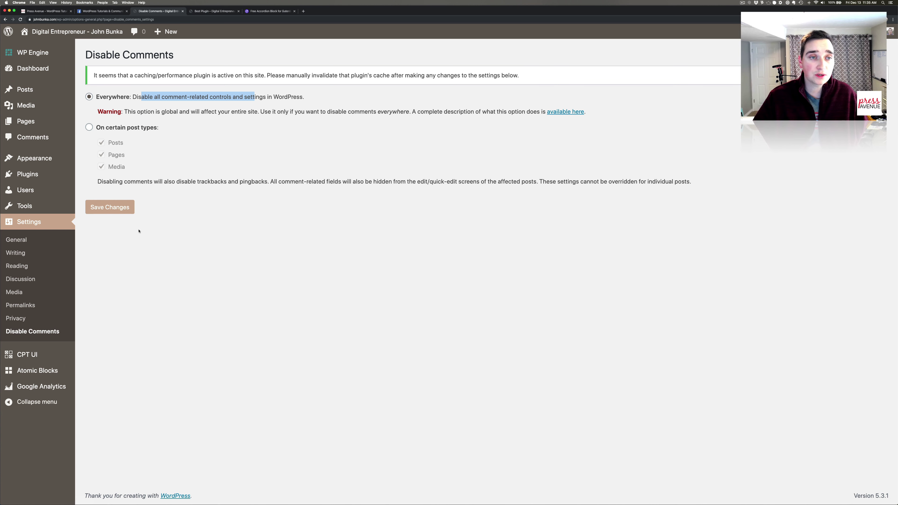
# Review the Google Analytics plugin's general and frontend settings and its tracking code options, including Advanced Settings and Exclude Tracking.
pyautogui.click(28, 174)
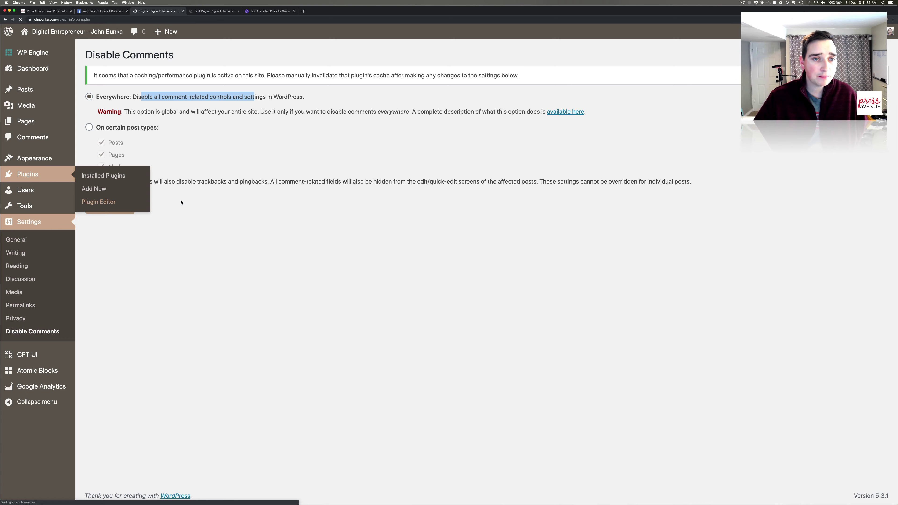
pyautogui.scroll(-4, 117, 190)
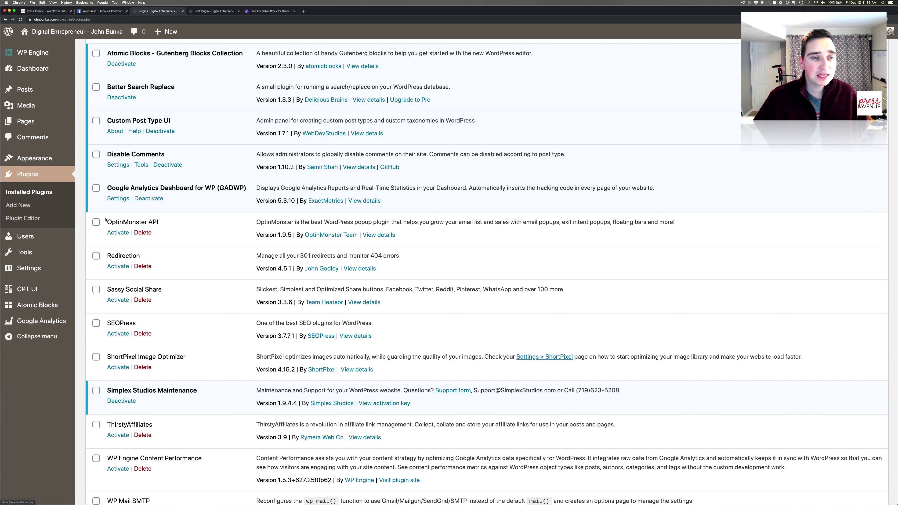
pyautogui.click(41, 321)
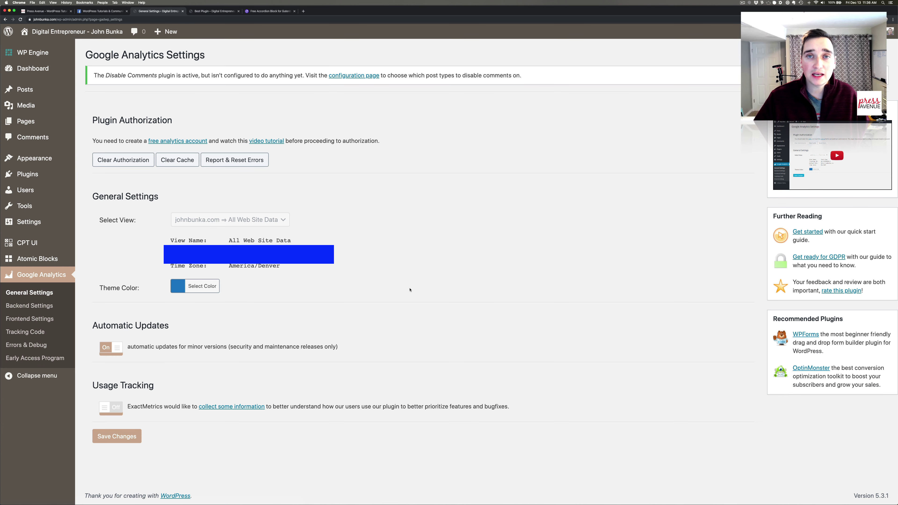
pyautogui.click(30, 318)
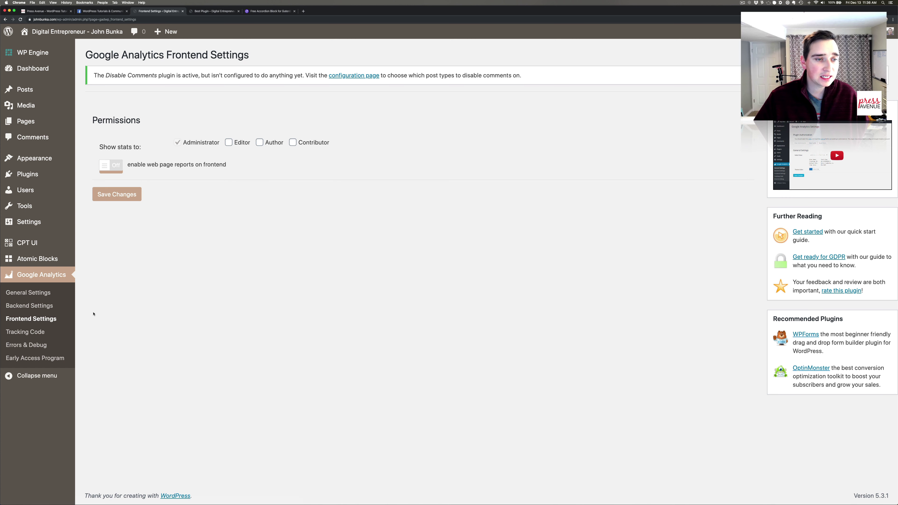
pyautogui.click(25, 332)
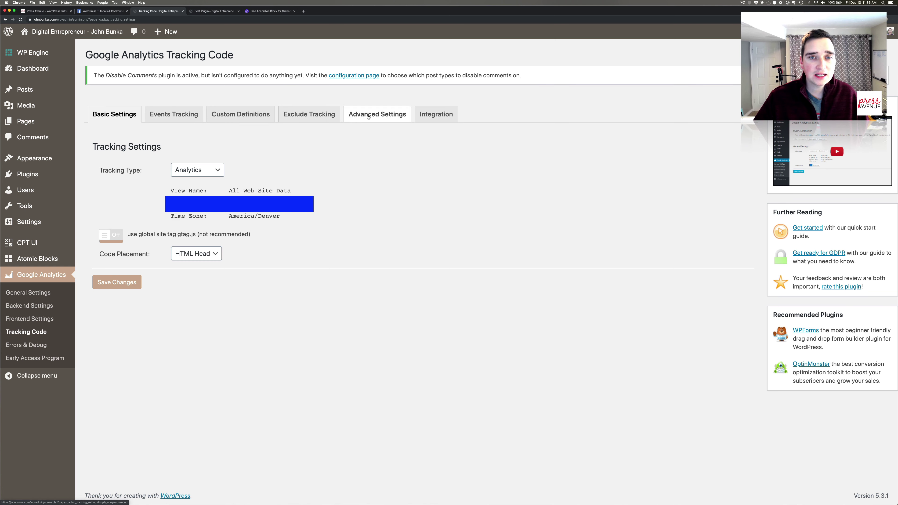
pyautogui.click(377, 114)
pyautogui.scroll(-3, 306, 215)
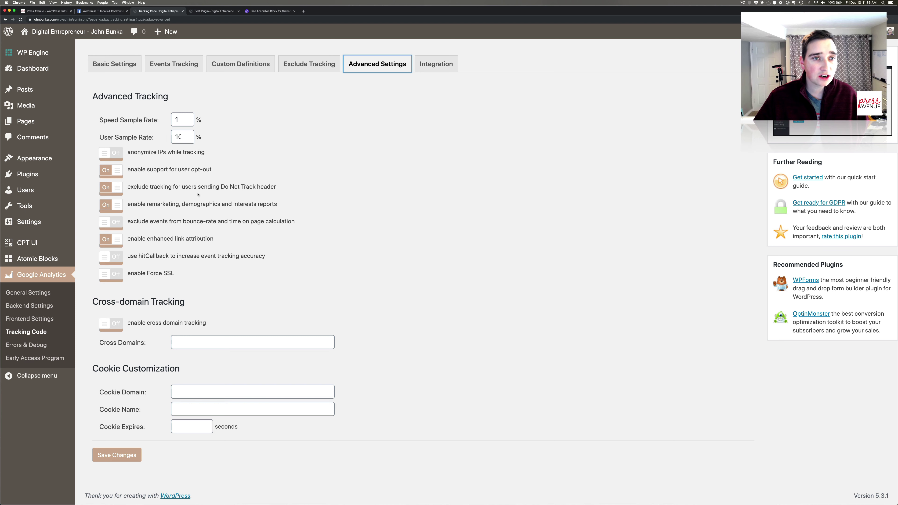
pyautogui.click(307, 69)
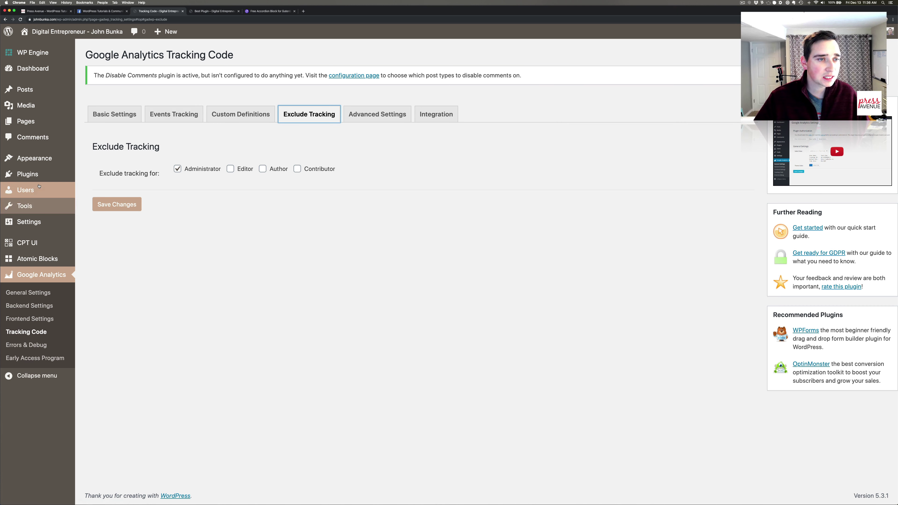
# Return to the installed plugins and activate Redirection.
pyautogui.click(35, 176)
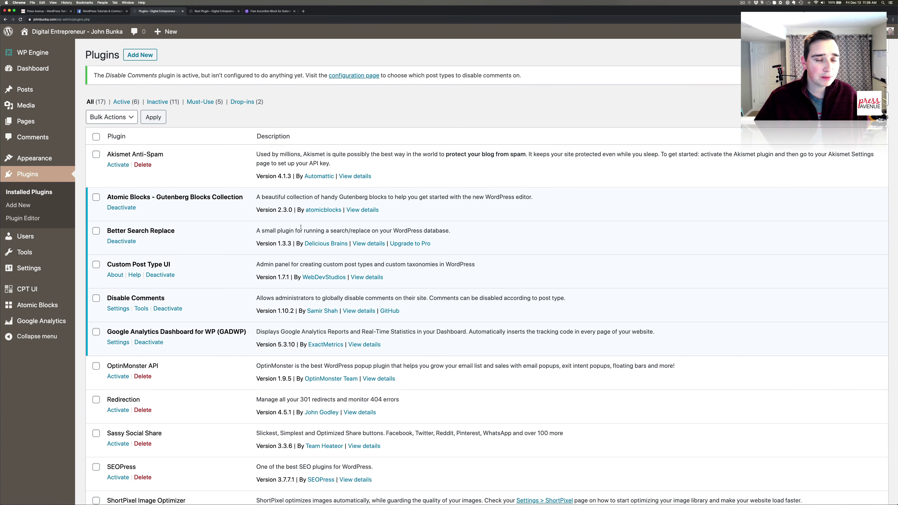
pyautogui.scroll(-5, 300, 227)
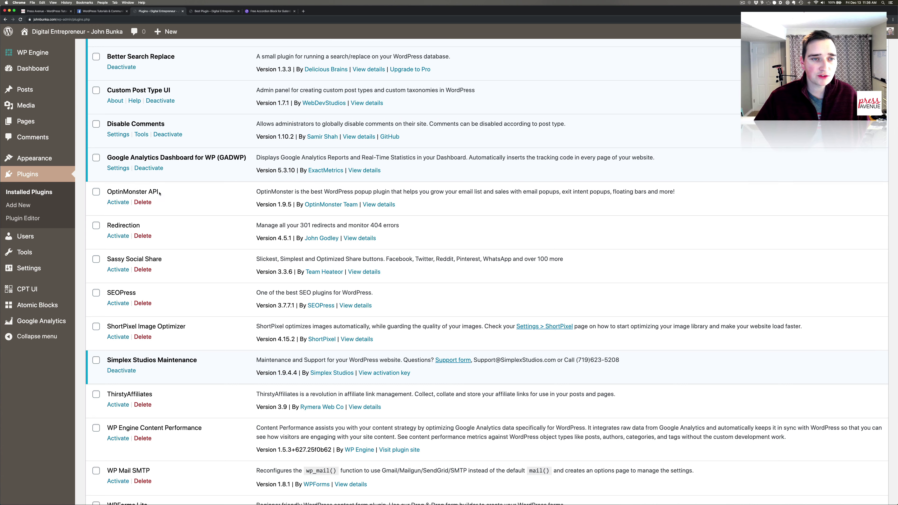
pyautogui.scroll(-2, 164, 194)
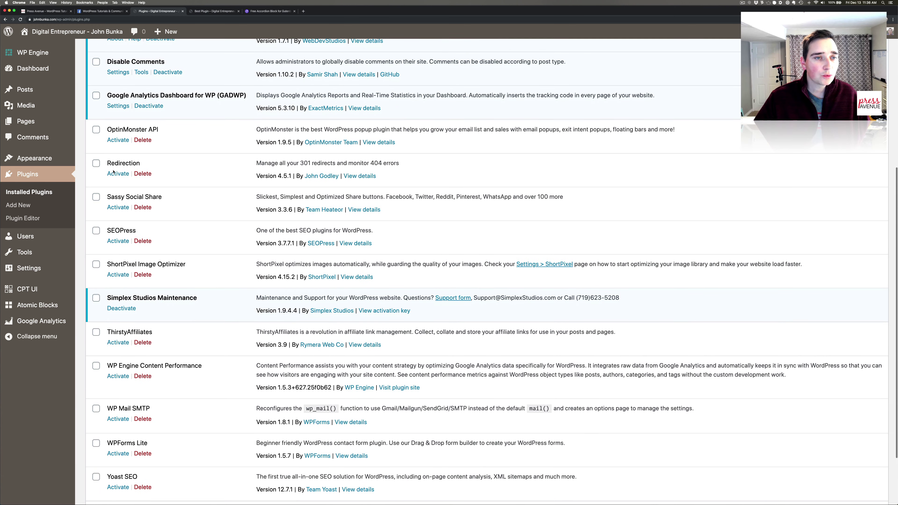
pyautogui.click(116, 174)
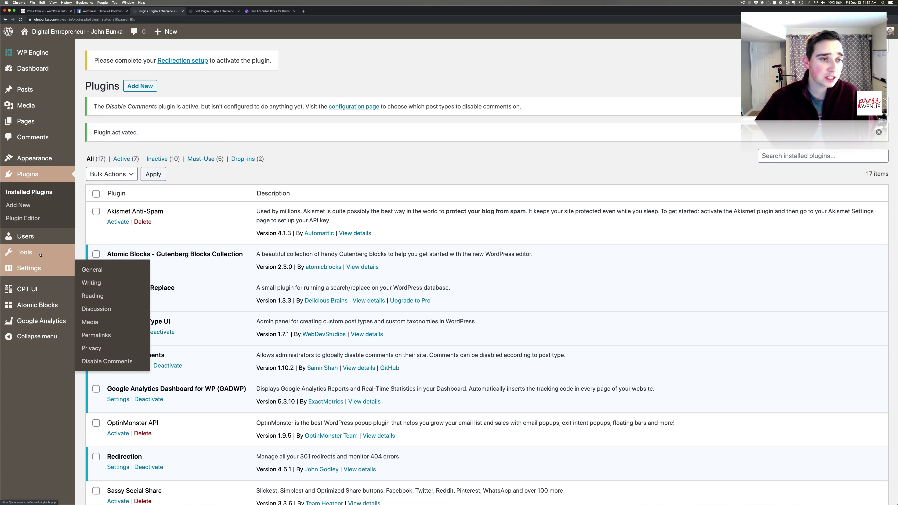
# Open the Redirection tool and start its setup.
pyautogui.moveTo(37, 262)
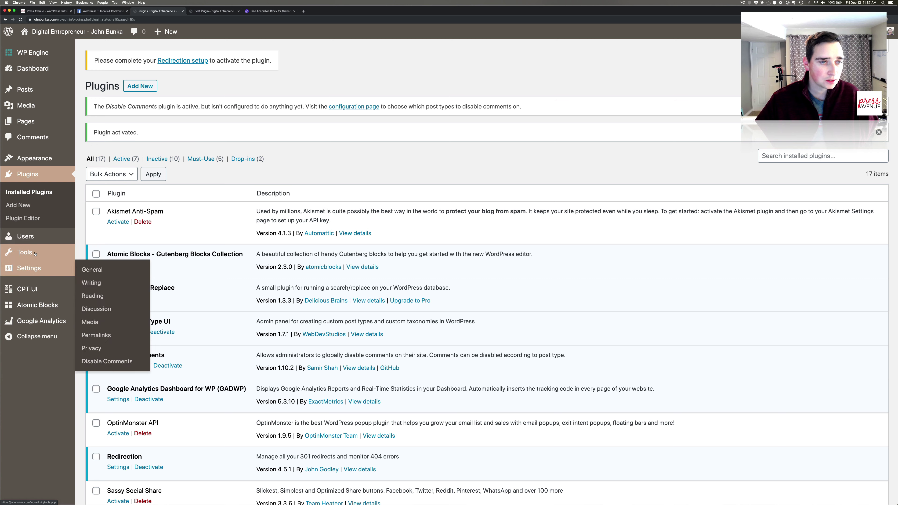
pyautogui.click(97, 345)
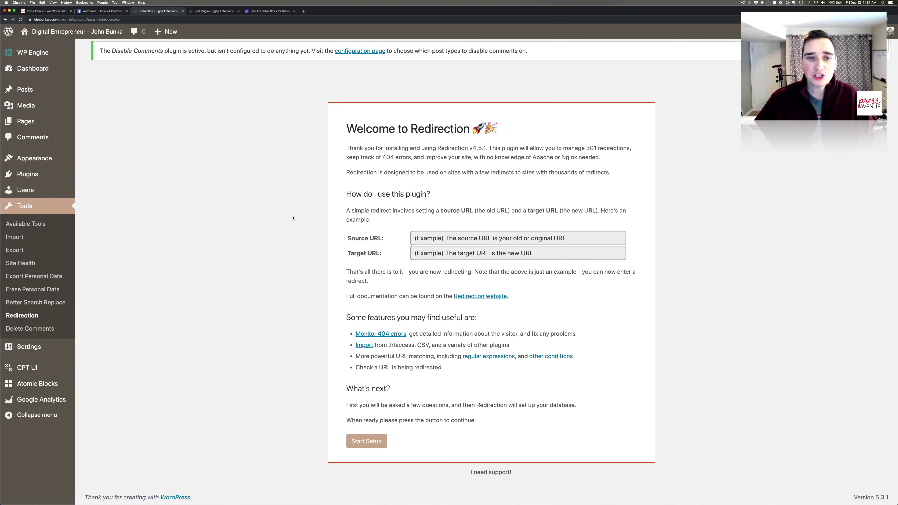
pyautogui.click(378, 445)
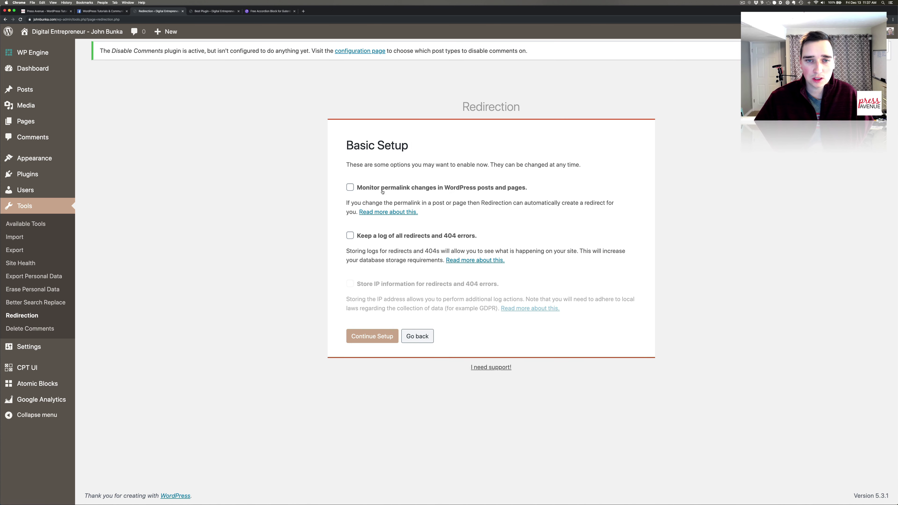
# Enable monitoring of permalink changes in posts and pages and logging of all redirects and 404 errors in the Redirection setup.
pyautogui.click(382, 191)
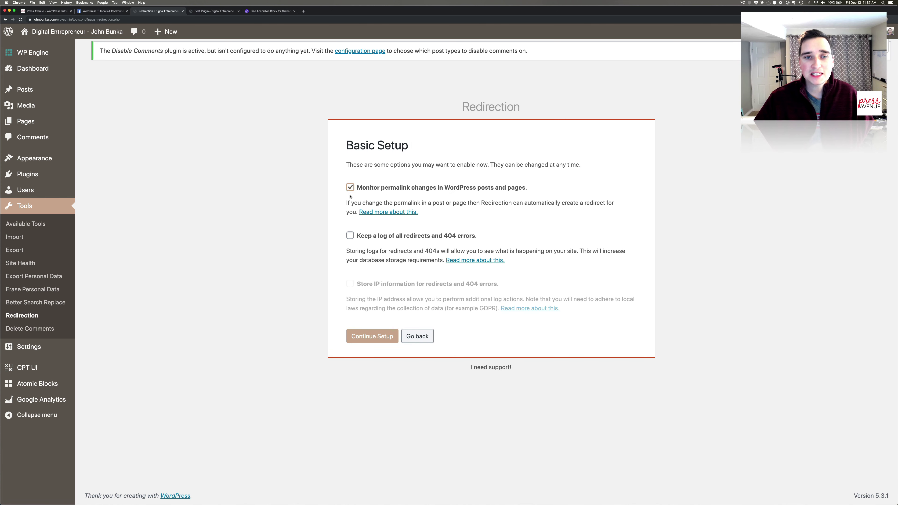
pyautogui.moveTo(366, 188); pyautogui.dragTo(527, 192)
pyautogui.click(528, 192)
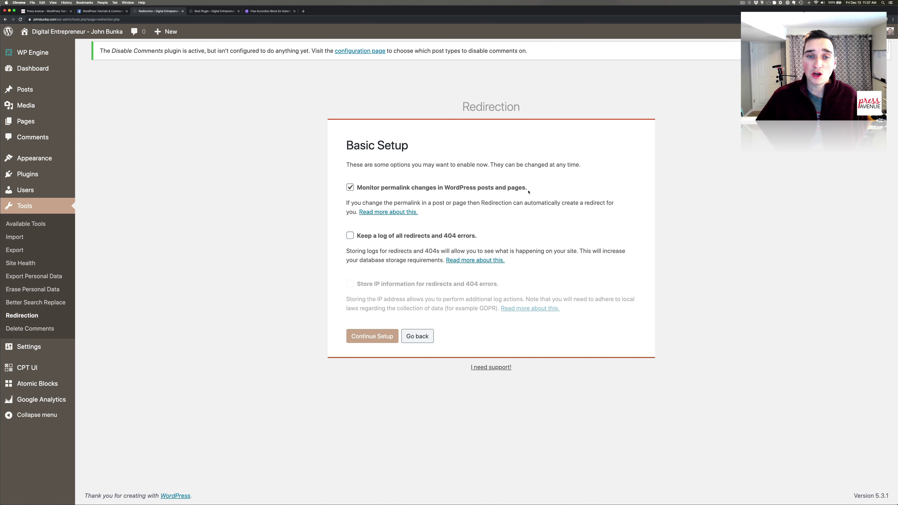
pyautogui.moveTo(391, 190); pyautogui.dragTo(527, 188)
pyautogui.click(532, 184)
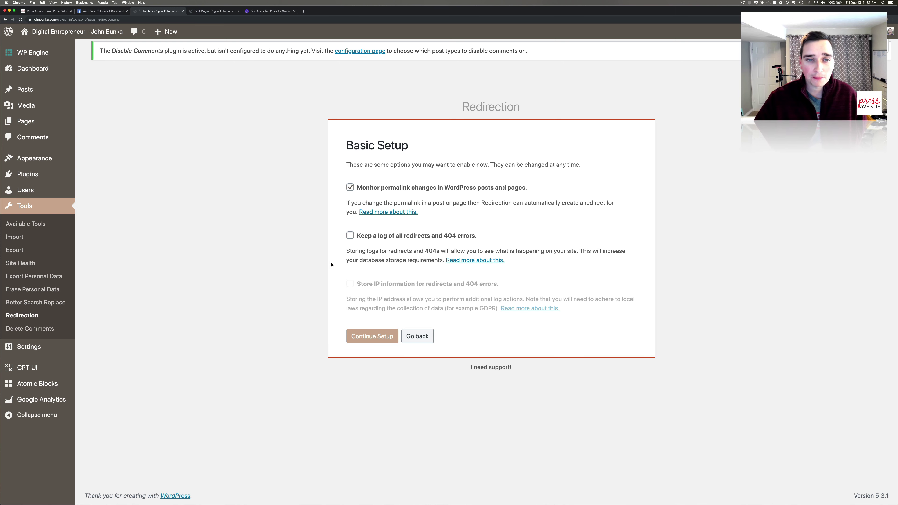
pyautogui.click(350, 236)
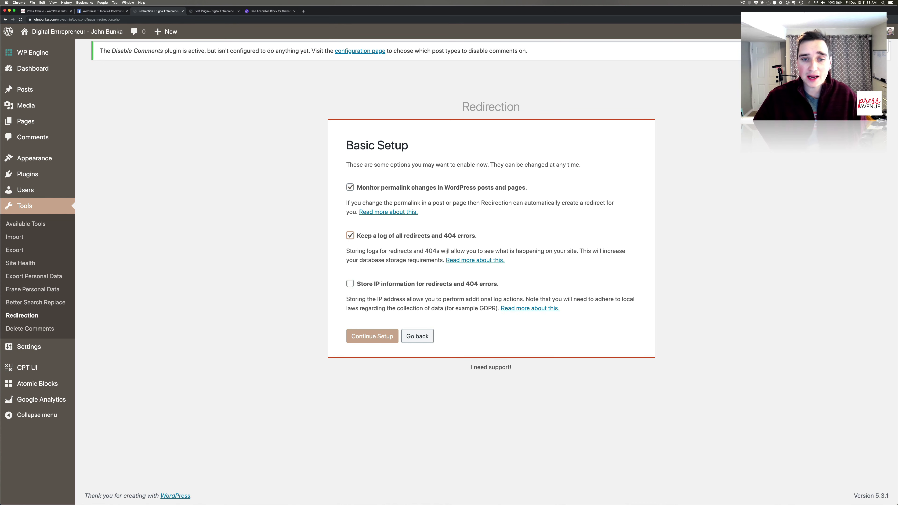
pyautogui.moveTo(424, 251); pyautogui.dragTo(582, 250)
pyautogui.click(570, 250)
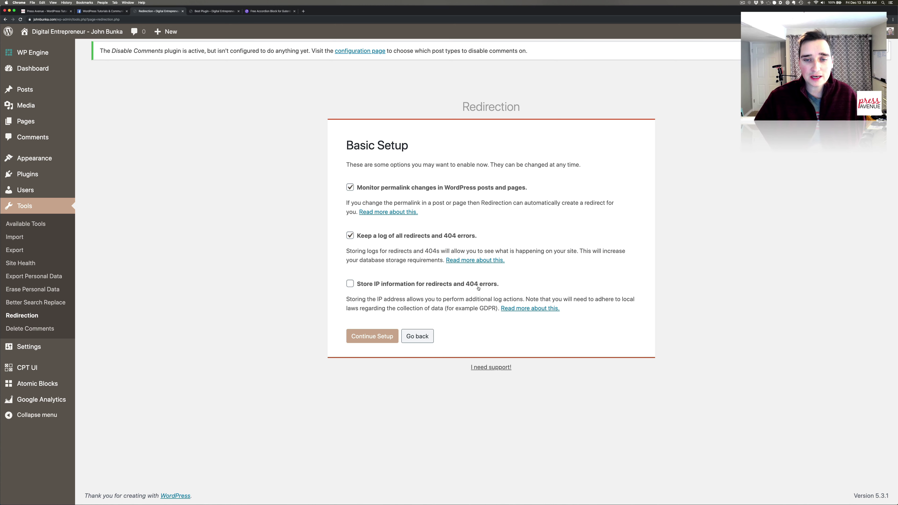
# Try the option to store IP information for redirects and 404 errors, turn it off again and continue the setup.
pyautogui.click(350, 283)
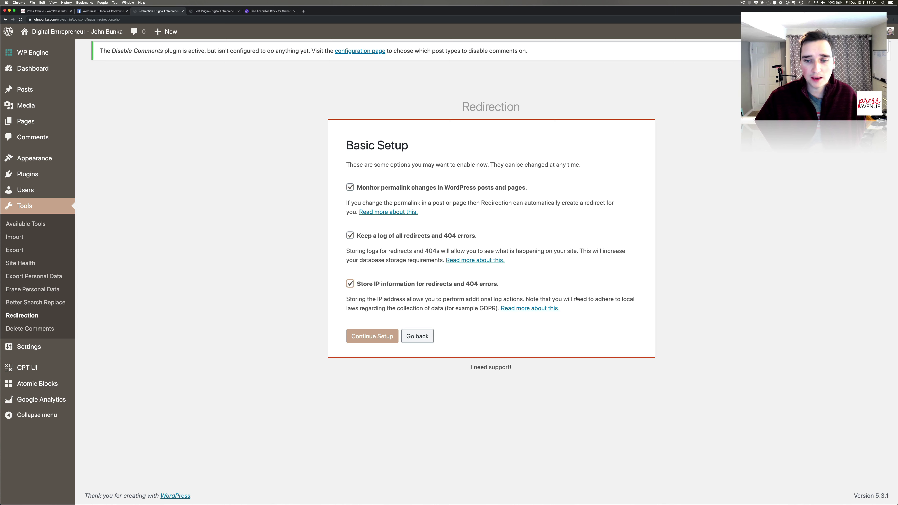
pyautogui.moveTo(577, 300); pyautogui.dragTo(491, 307)
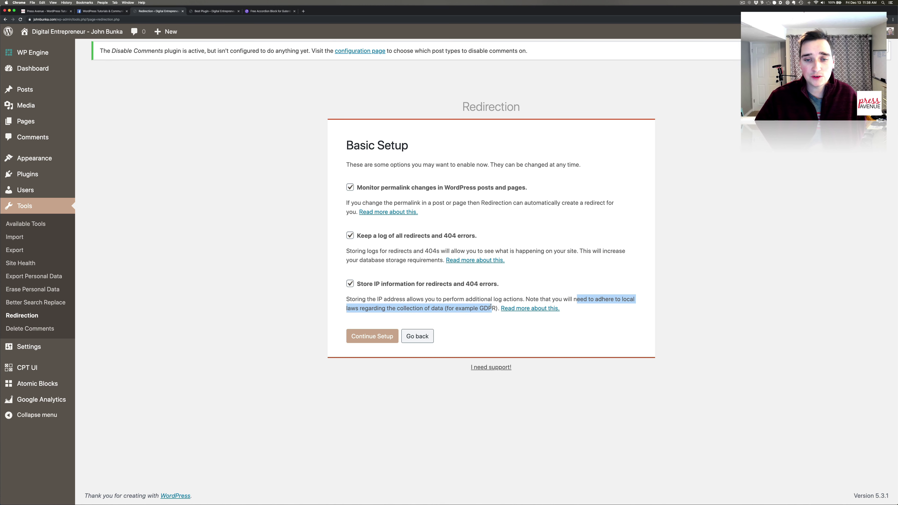
pyautogui.click(490, 334)
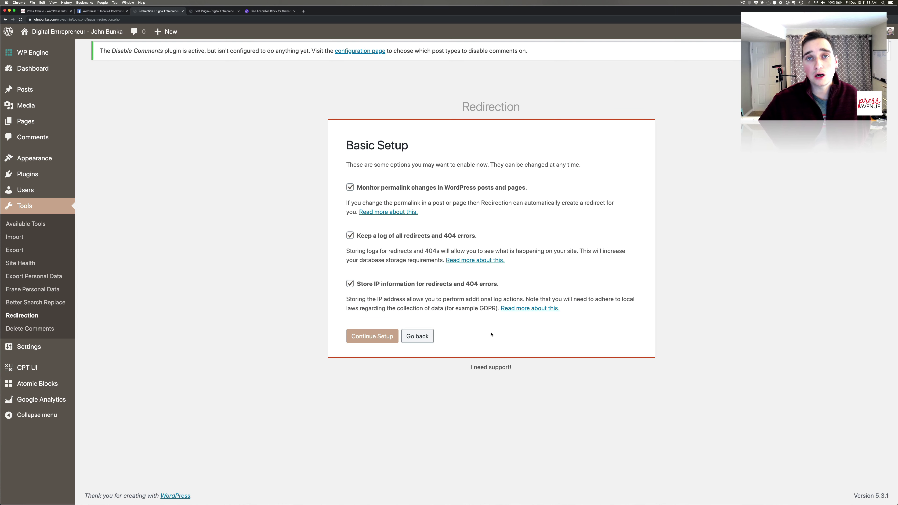
pyautogui.click(351, 285)
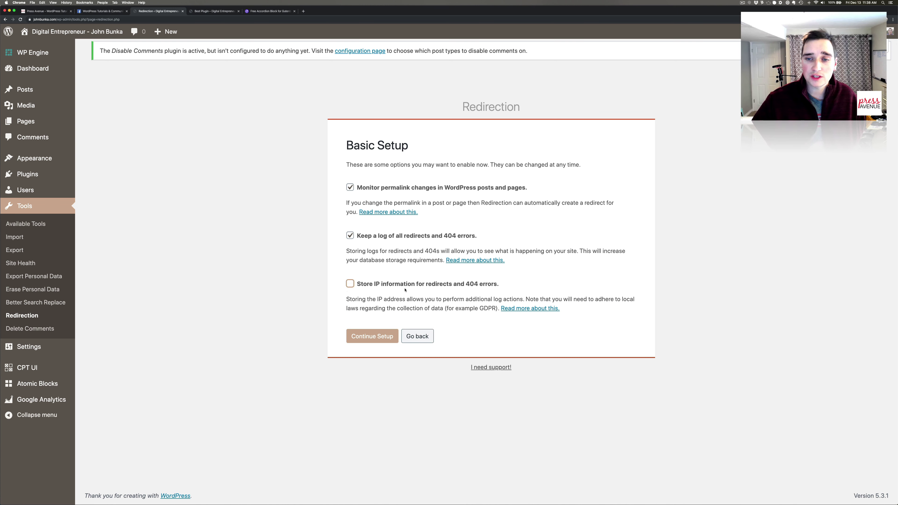
pyautogui.click(387, 335)
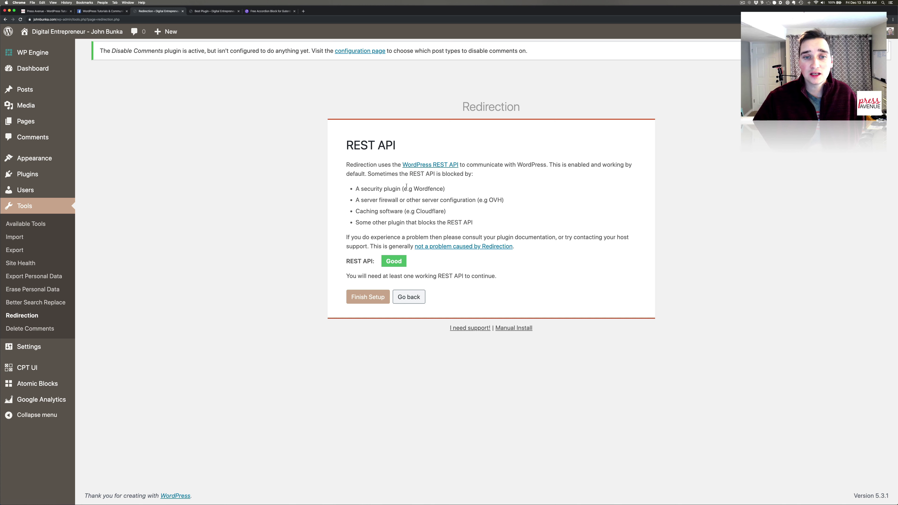
# Review the possible causes of a blocked REST API and finish the Redirection setup.
pyautogui.moveTo(374, 189); pyautogui.dragTo(476, 188)
pyautogui.click(410, 217)
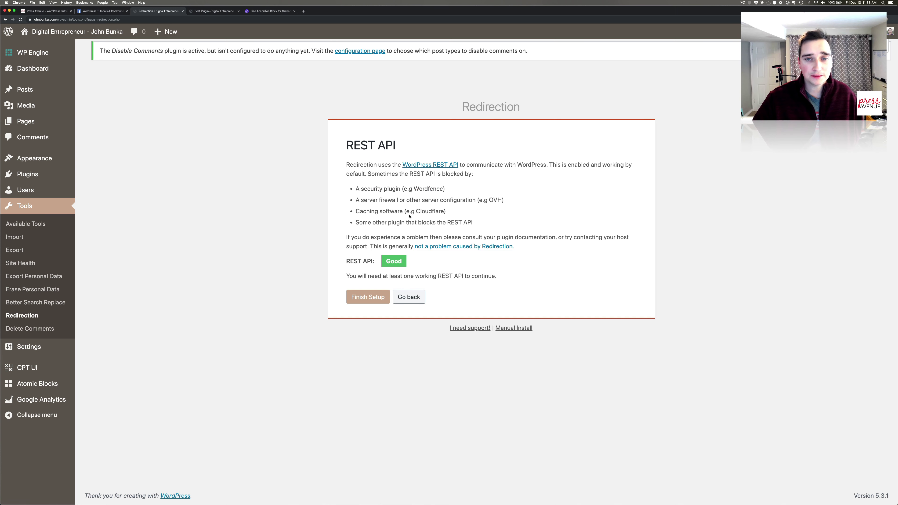
pyautogui.moveTo(394, 212); pyautogui.dragTo(446, 212)
pyautogui.click(453, 208)
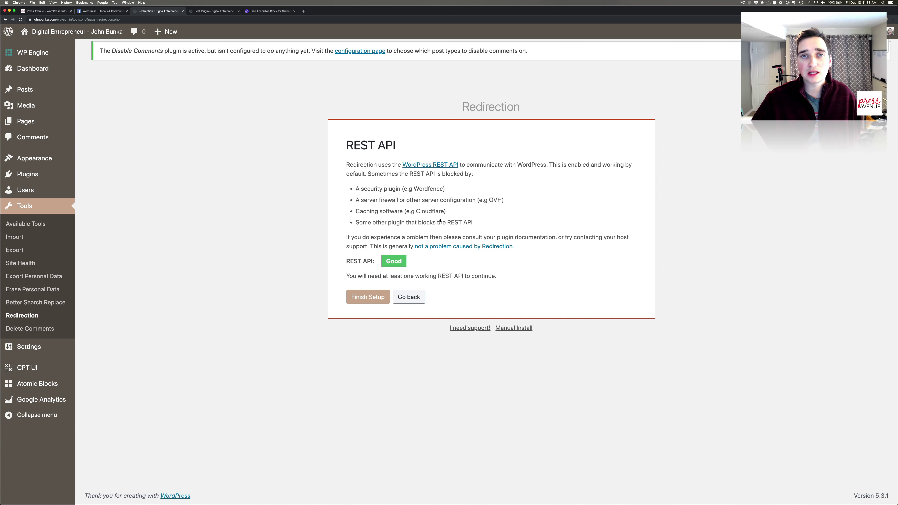
pyautogui.click(372, 296)
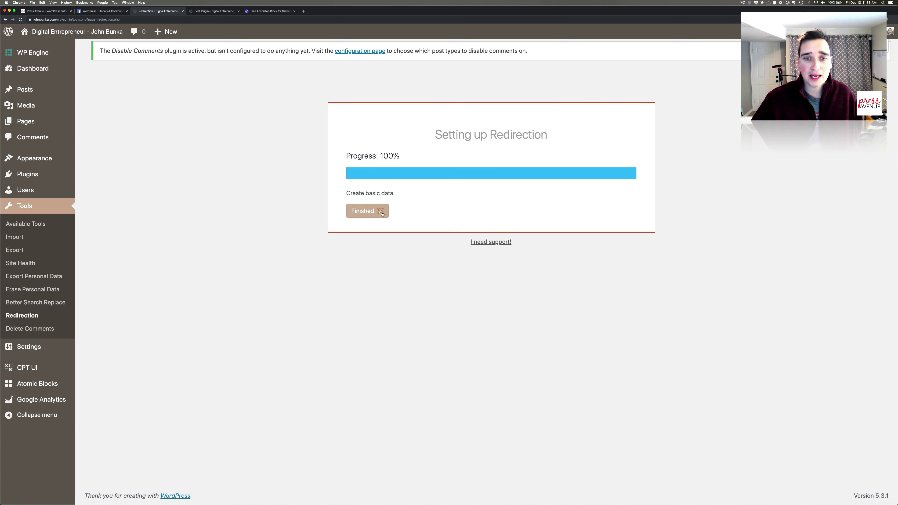
pyautogui.click(382, 214)
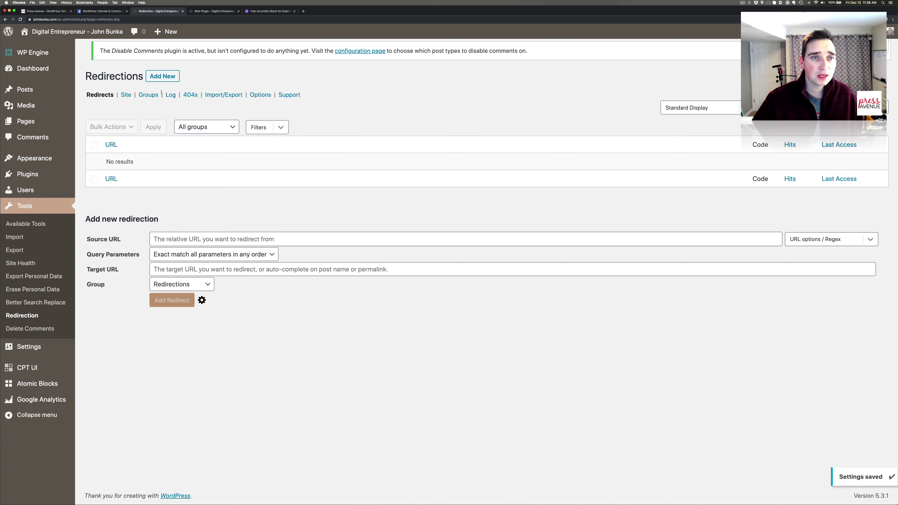
# Start a new redirect with "old url" as the source URL and "new url here" as the target URL.
pyautogui.click(163, 76)
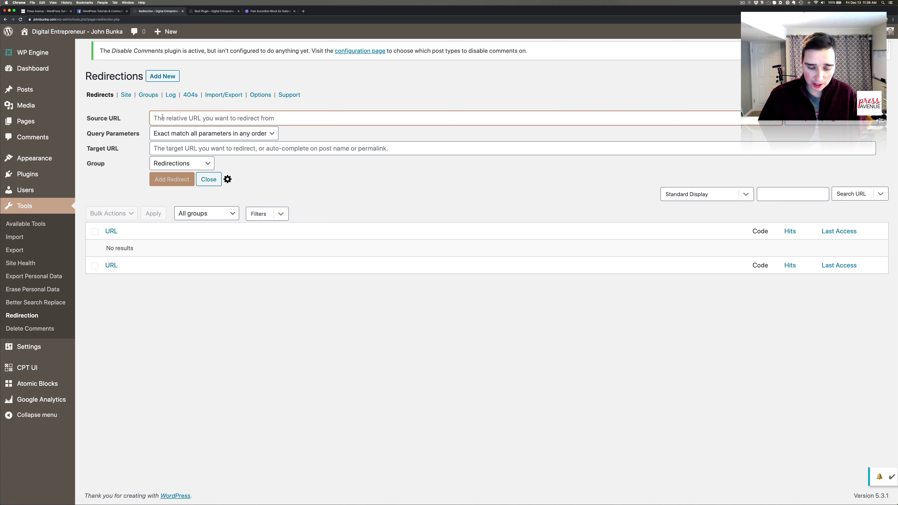
pyautogui.write('old url')
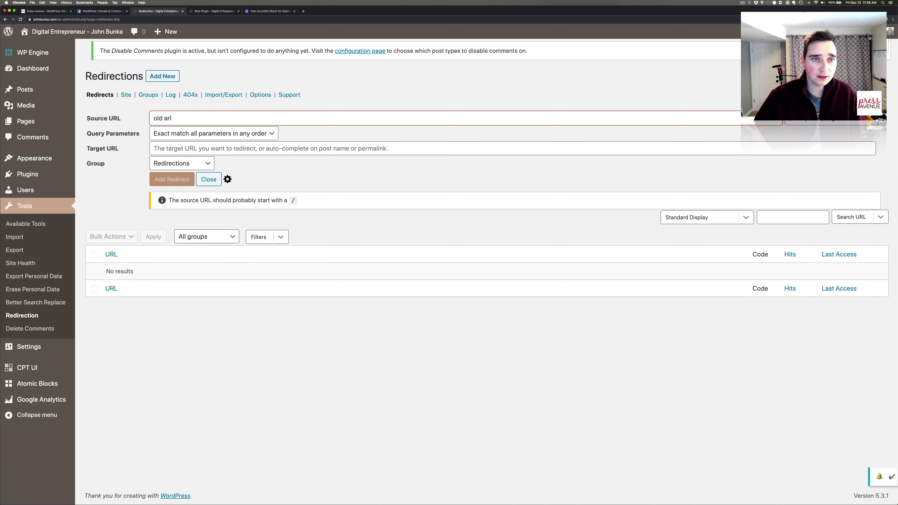
pyautogui.click(180, 147)
pyautogui.write('new url here')
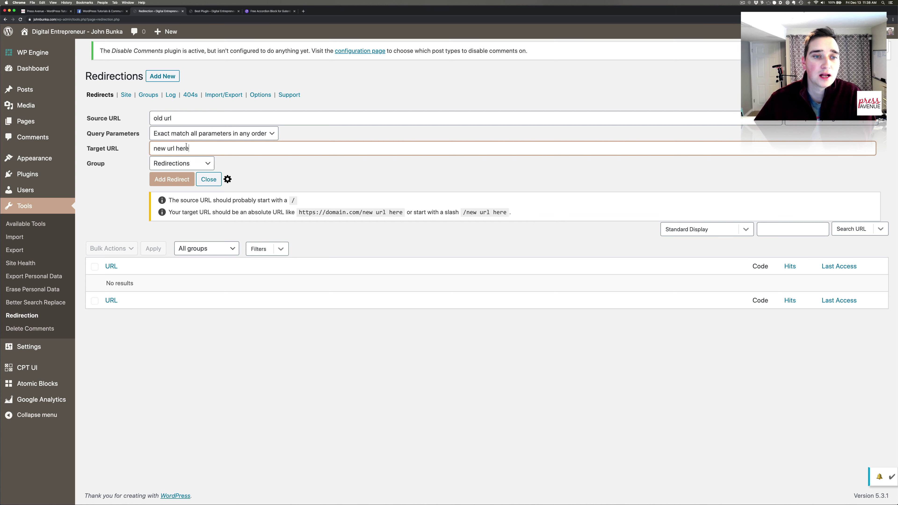
pyautogui.moveTo(273, 201); pyautogui.dragTo(517, 212)
pyautogui.click(518, 213)
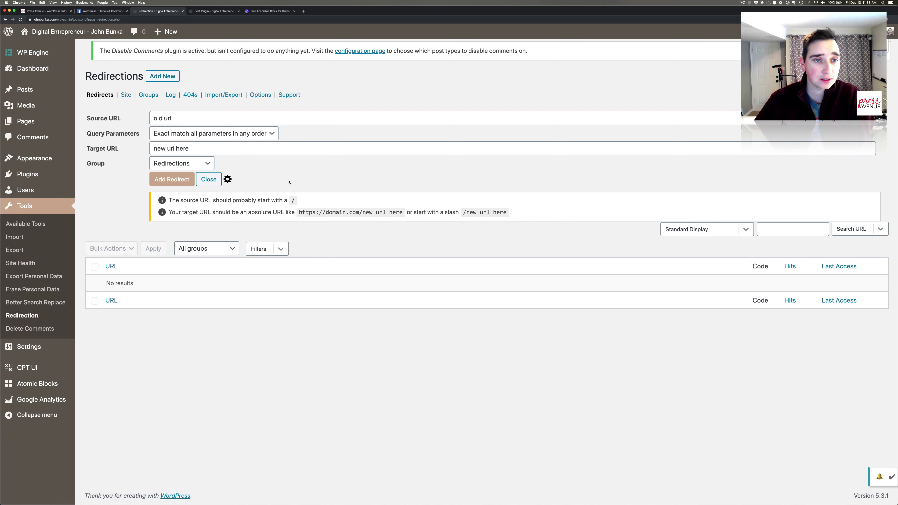
# Examine the available group choices and query parameter options for the new redirect without changing them.
pyautogui.click(173, 169)
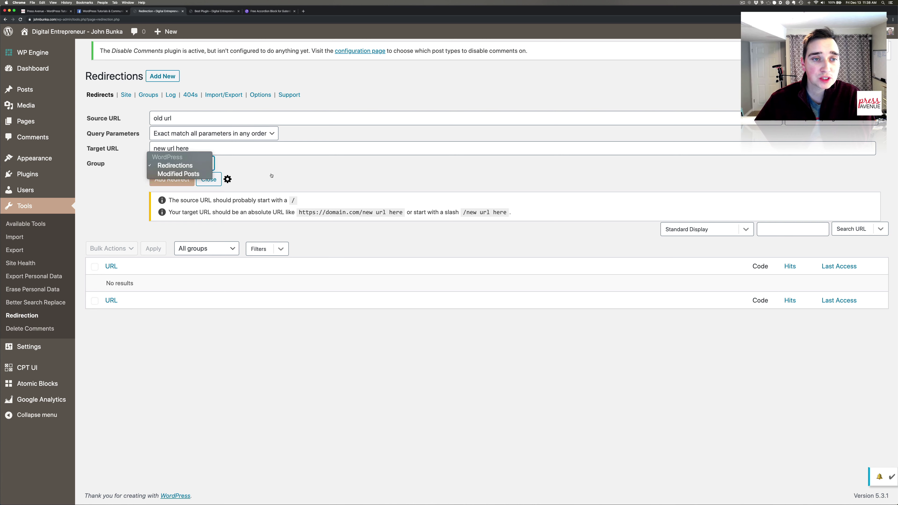
pyautogui.click(335, 173)
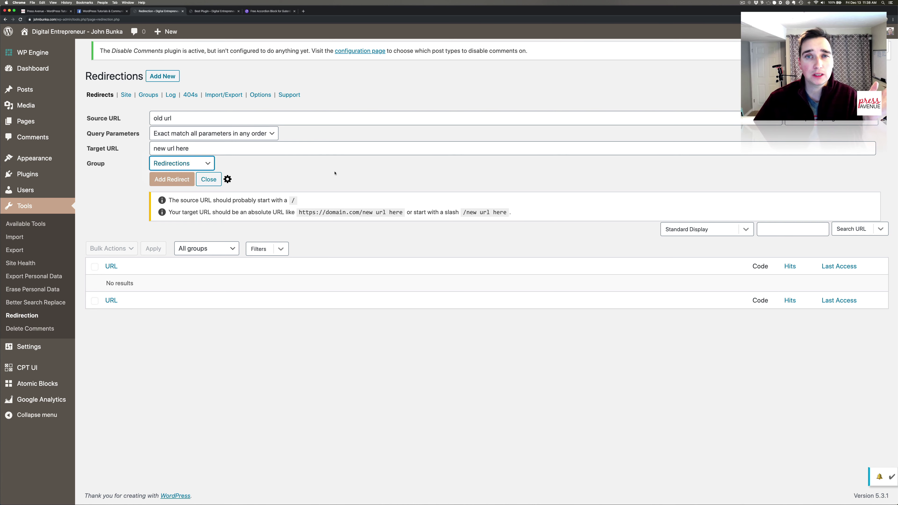
pyautogui.click(198, 164)
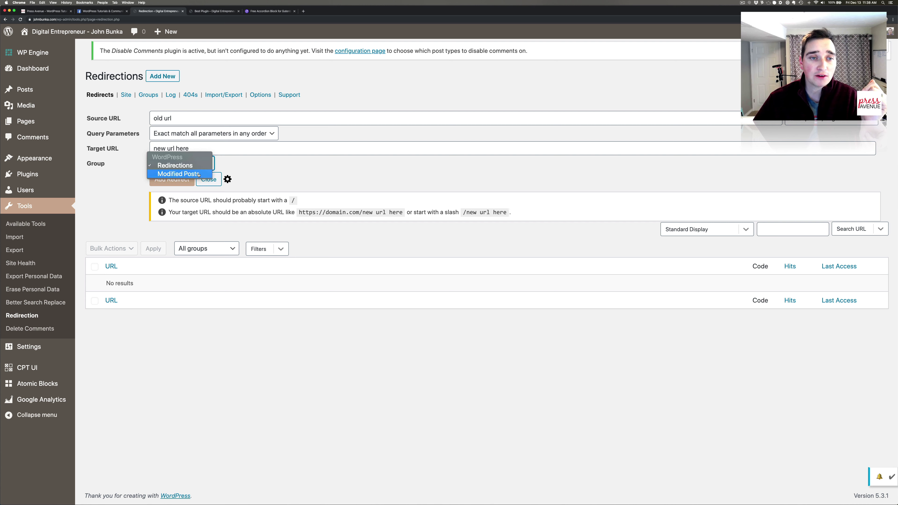
pyautogui.click(287, 177)
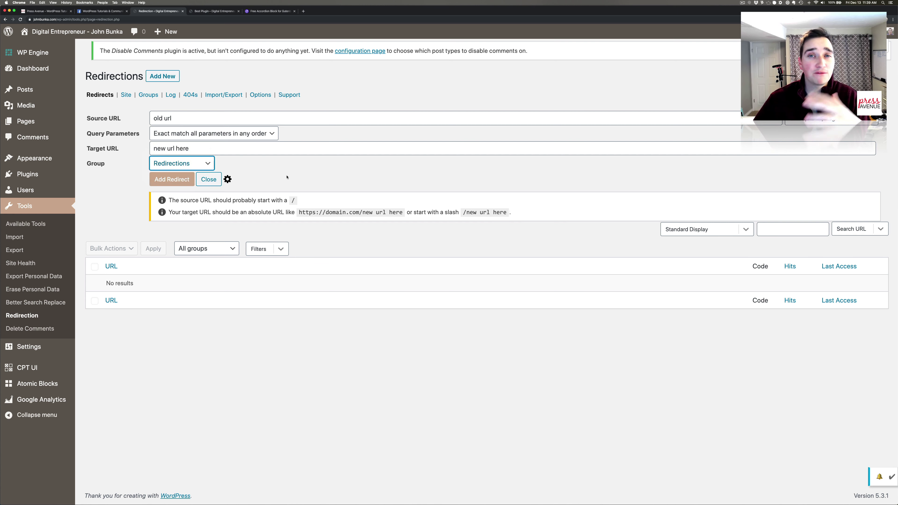
pyautogui.click(203, 166)
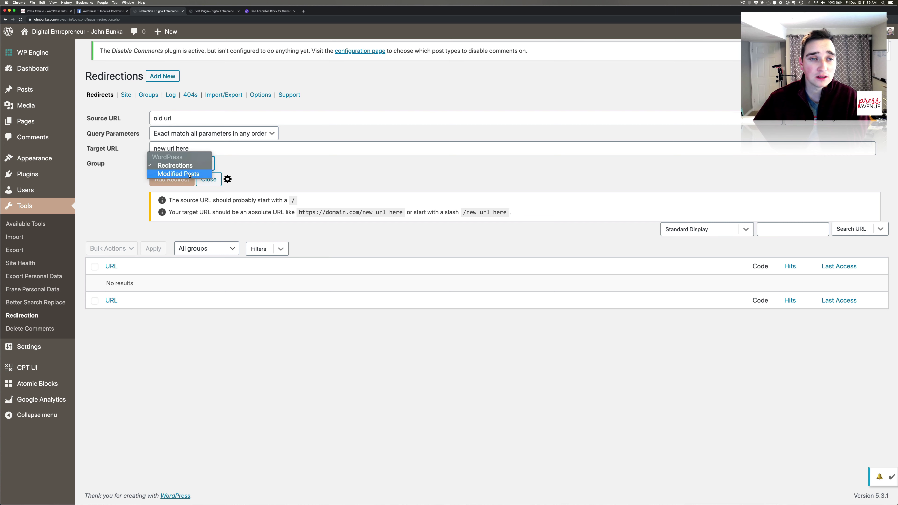
pyautogui.click(290, 166)
pyautogui.click(264, 132)
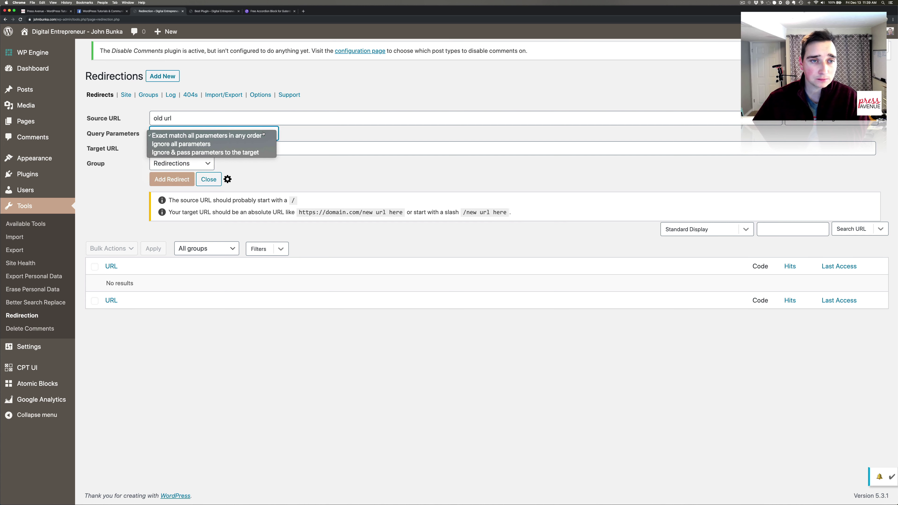
pyautogui.click(263, 133)
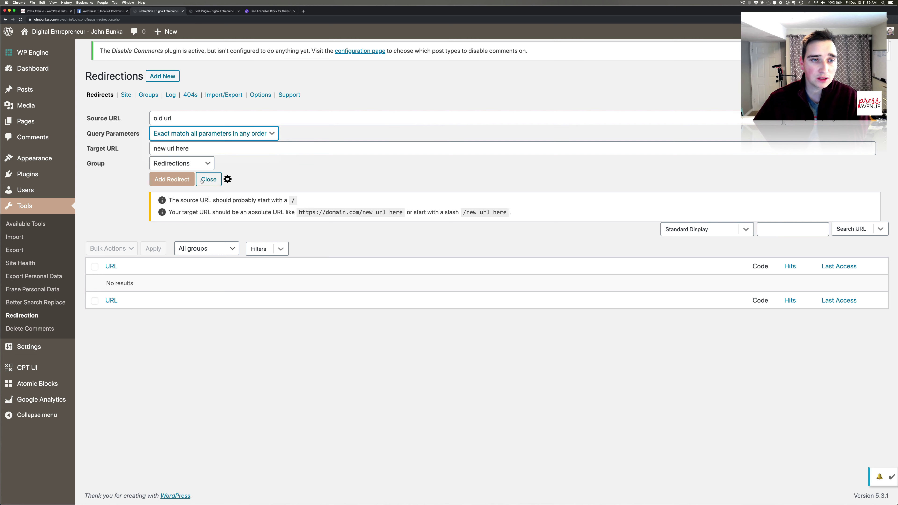
# Show the redirect's advanced options and try 308 - Permanent Redirect as its HTTP code.
pyautogui.click(227, 179)
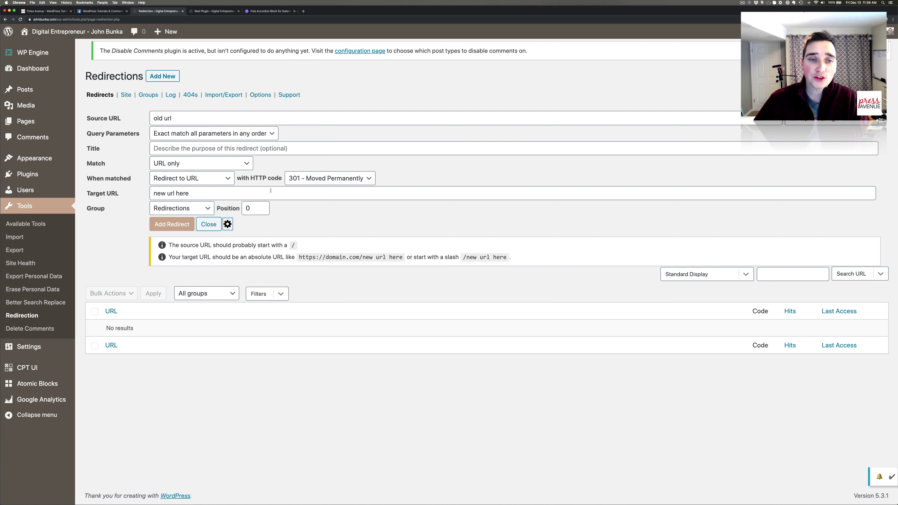
pyautogui.click(327, 179)
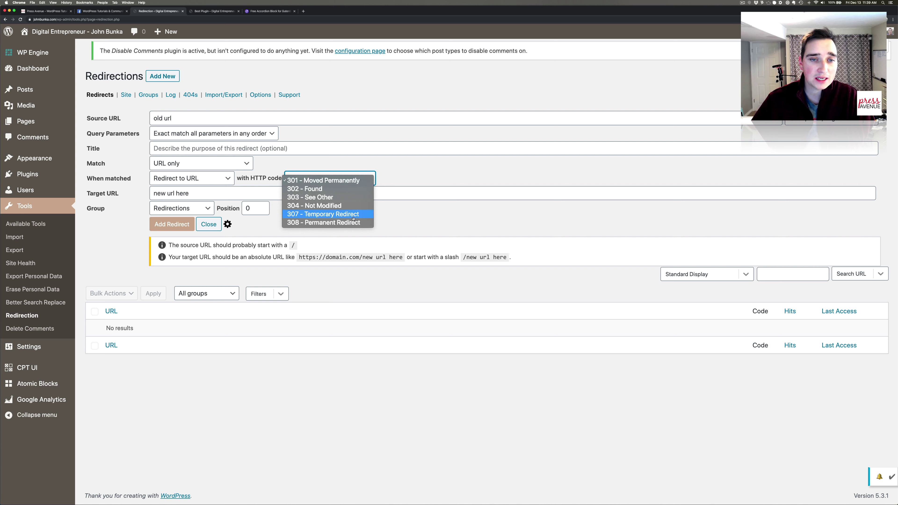
pyautogui.click(329, 214)
pyautogui.click(334, 180)
pyautogui.click(333, 189)
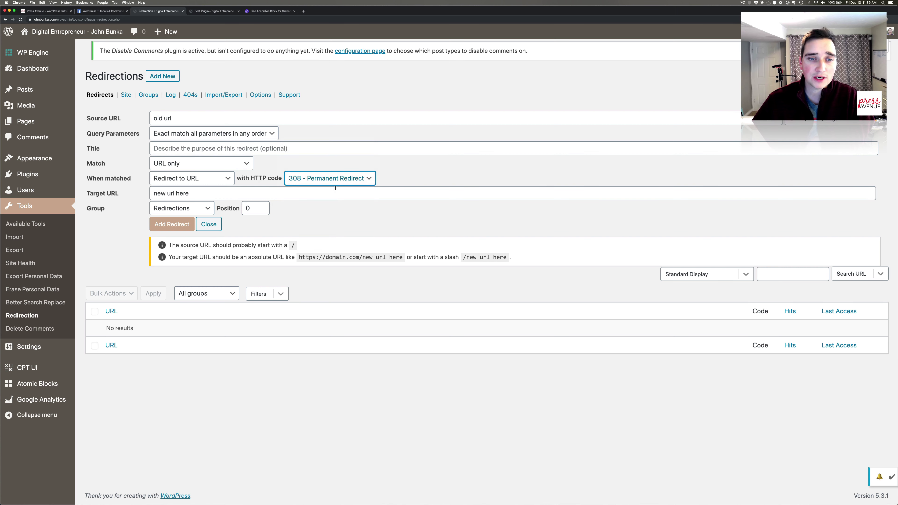
pyautogui.click(333, 181)
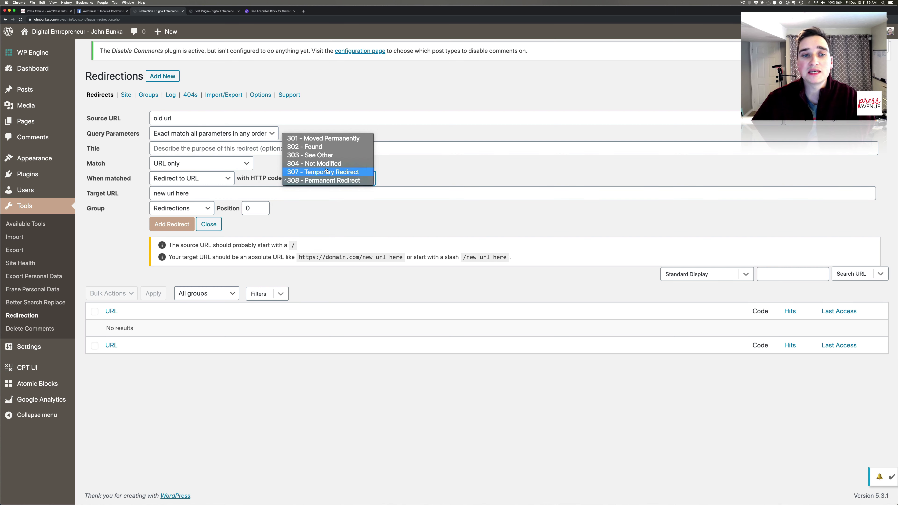
pyautogui.click(439, 176)
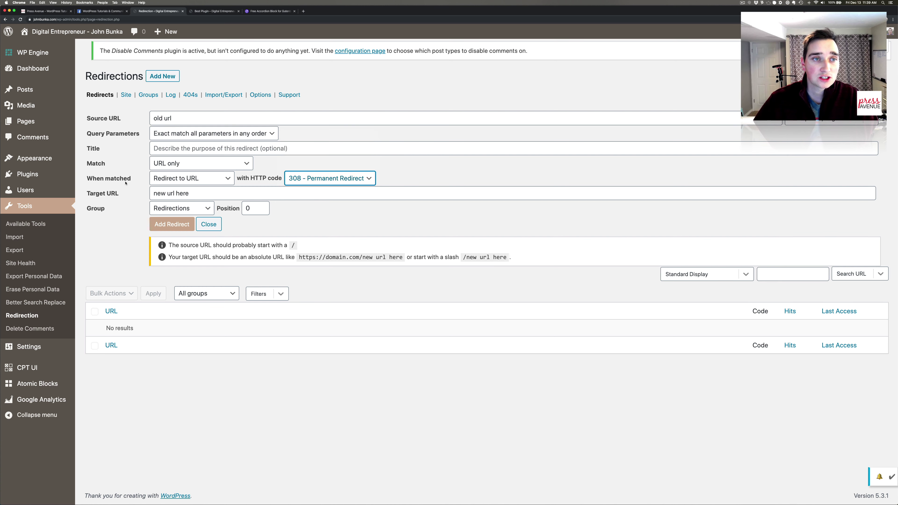
# Return to the installed plugins, activate Sassy Social Share and review its privacy policy notice.
pyautogui.click(44, 175)
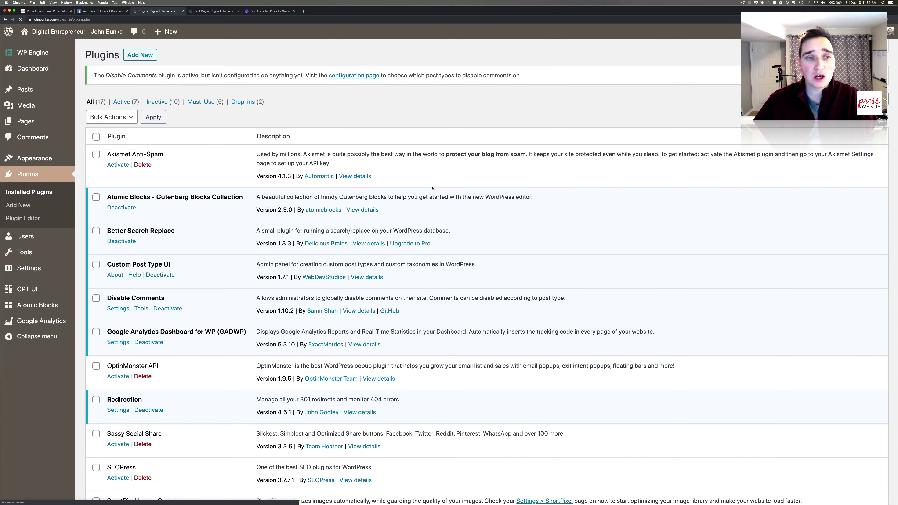
pyautogui.scroll(-10, 432, 188)
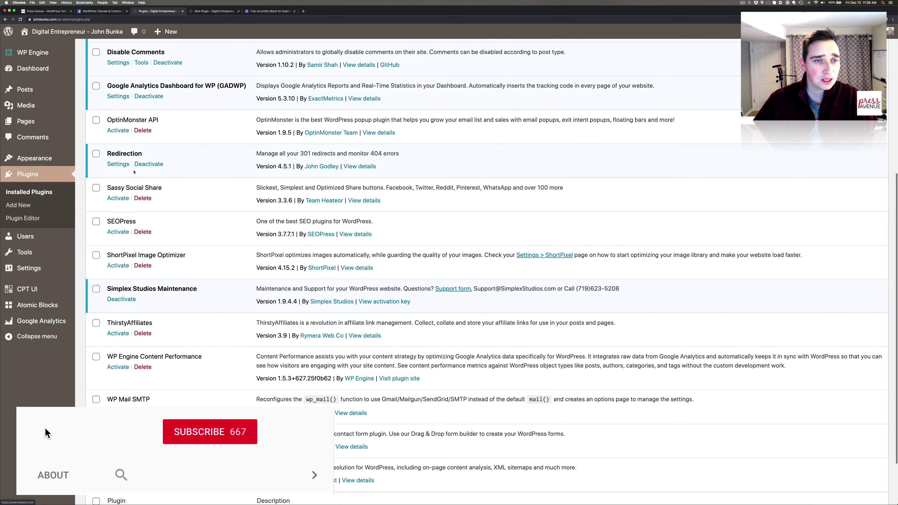
pyautogui.click(118, 198)
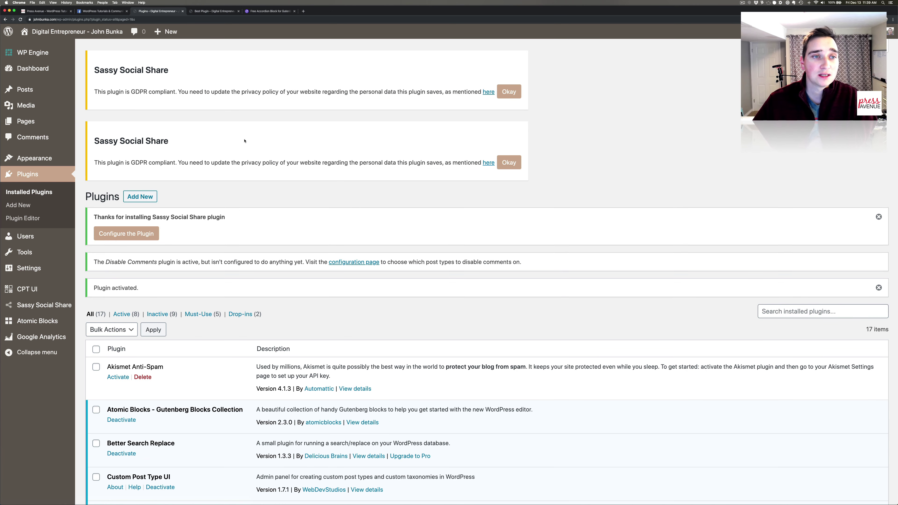
pyautogui.moveTo(114, 91); pyautogui.dragTo(348, 89)
pyautogui.click(348, 88)
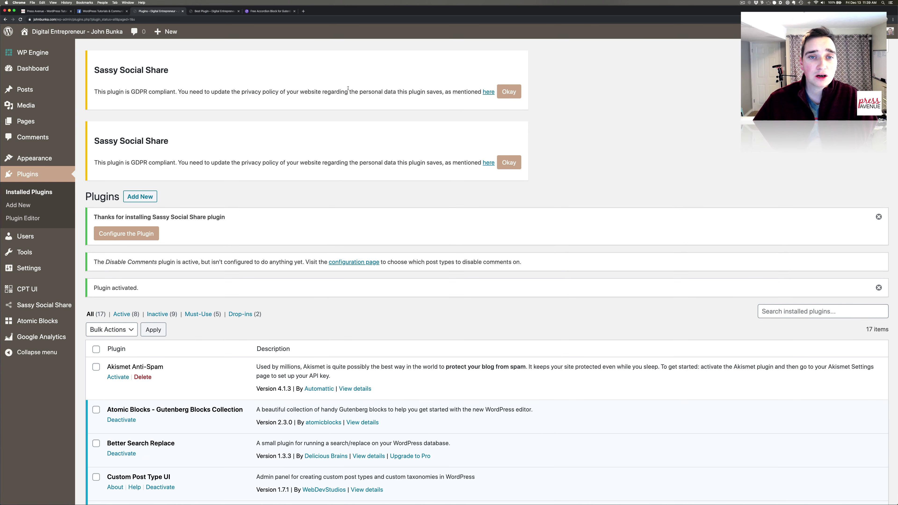
pyautogui.scroll(-5, 310, 128)
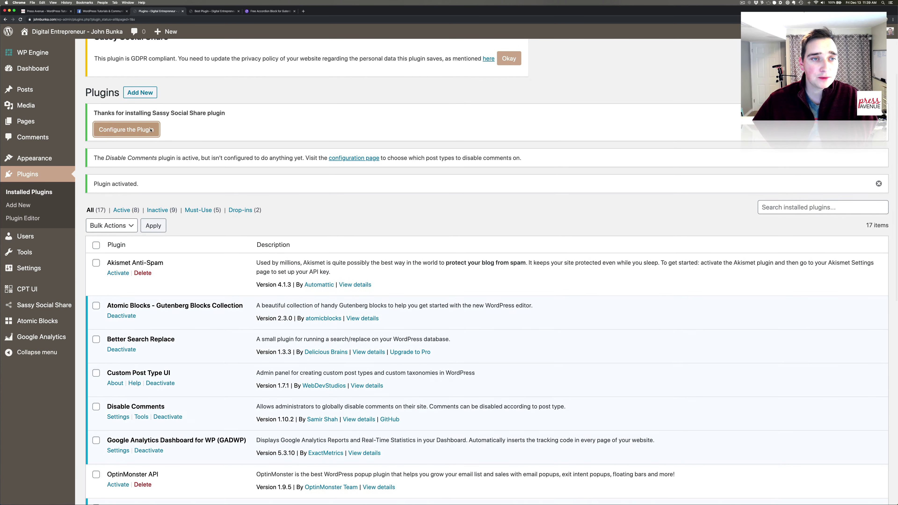
# Open the Sassy Social Share configuration guide, then return to the site and review the plugin's standard and floating theme settings.
pyautogui.click(127, 130)
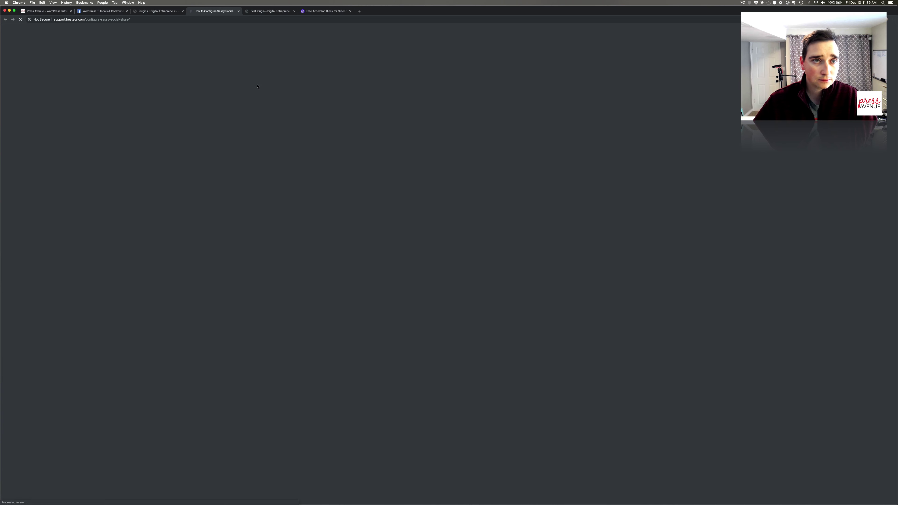
pyautogui.click(166, 10)
pyautogui.scroll(-3, 287, 175)
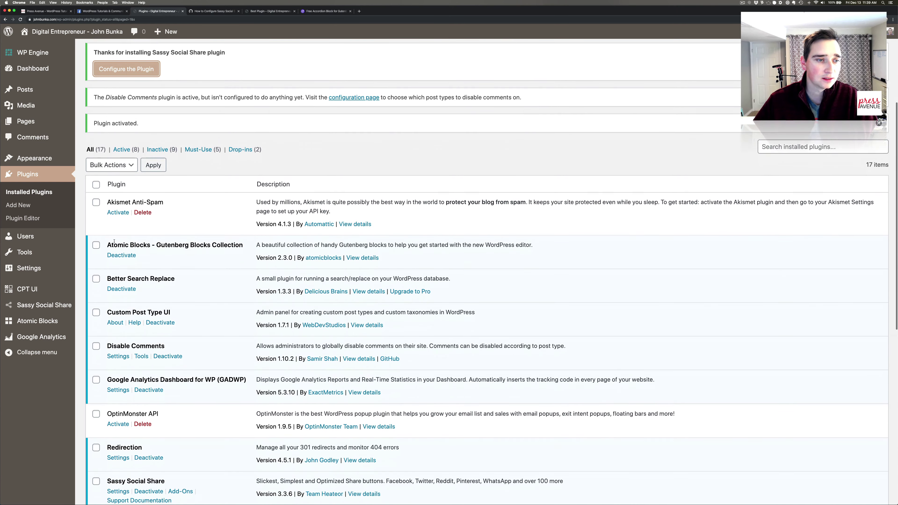
pyautogui.click(42, 305)
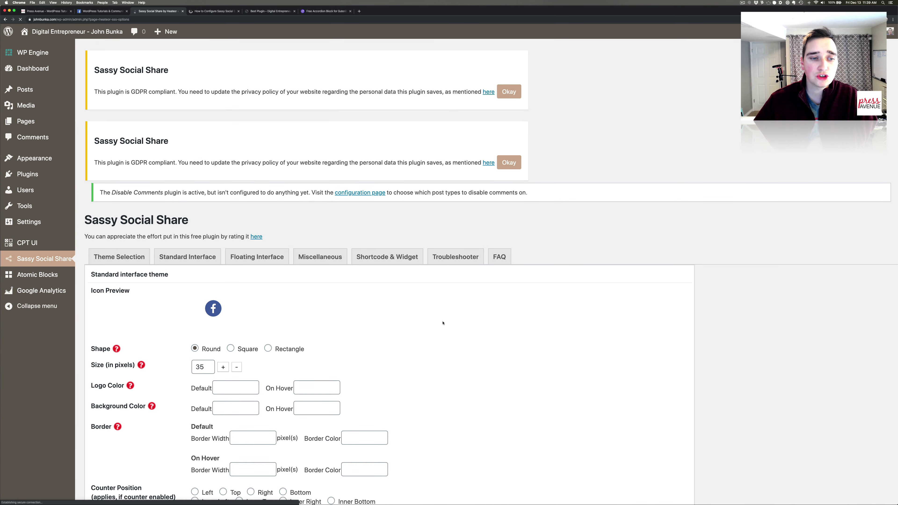
pyautogui.scroll(-5, 442, 322)
pyautogui.scroll(-1, 439, 318)
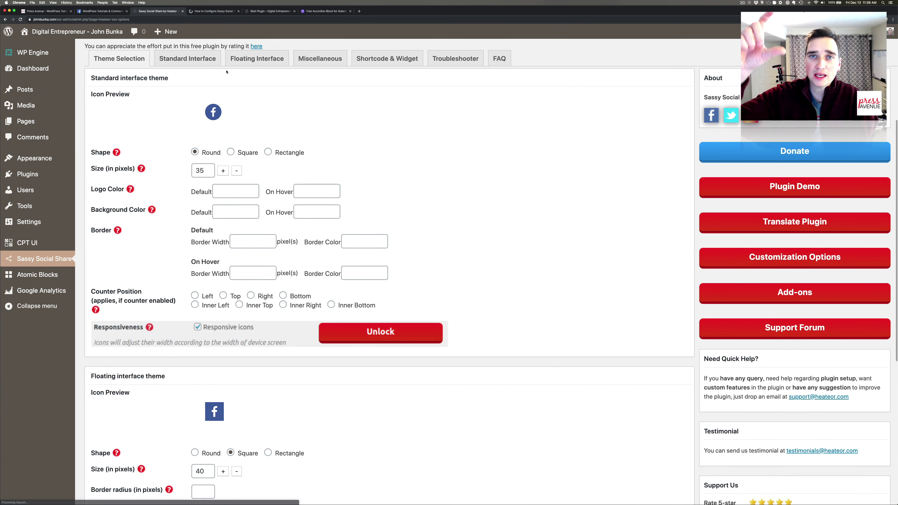
# Switch to the Press Avenue homepage and examine how the floating social share icons behave along the whole page.
pyautogui.click(45, 11)
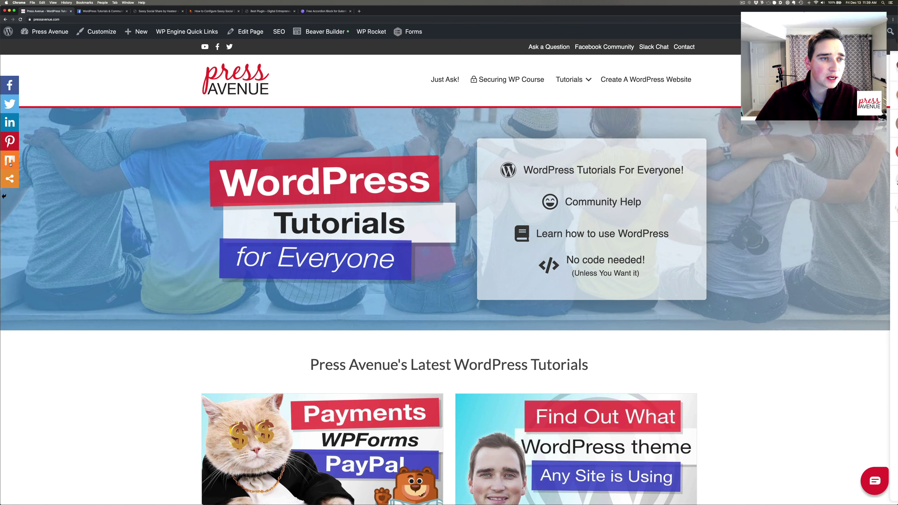
pyautogui.scroll(-15, 10, 164)
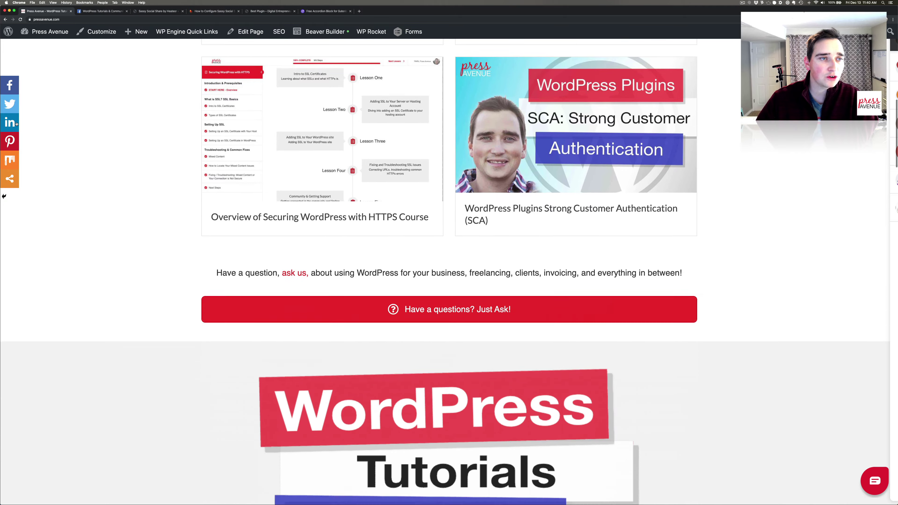
pyautogui.scroll(-10, 16, 123)
pyautogui.scroll(20, 90, 158)
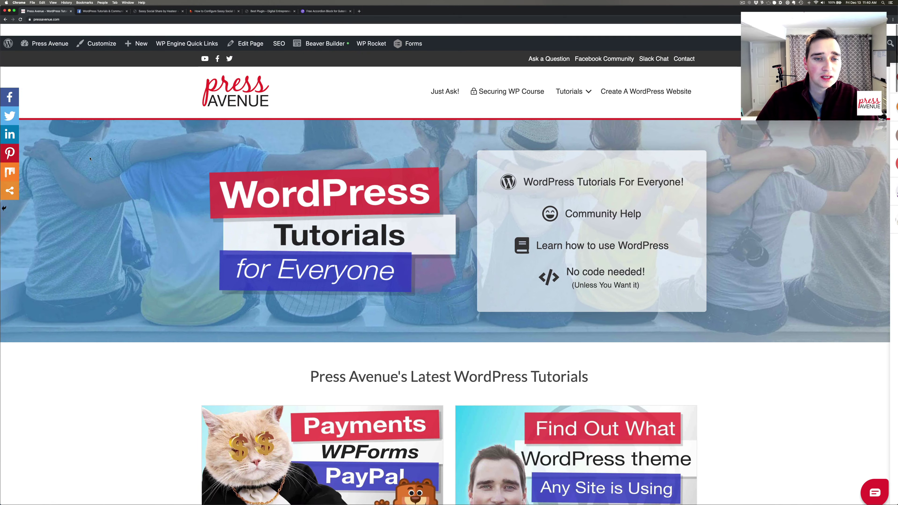
# Open the How to Accept Payments WPForms PayPal Addon article, try its inline Facebook share option and close the share window without posting.
pyautogui.scroll(-7, 90, 159)
pyautogui.click(335, 292)
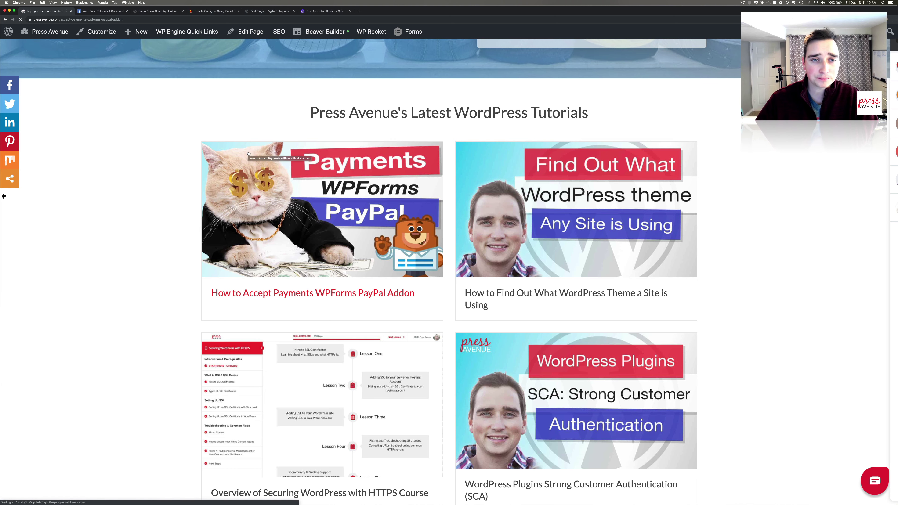
pyautogui.scroll(-5, 285, 190)
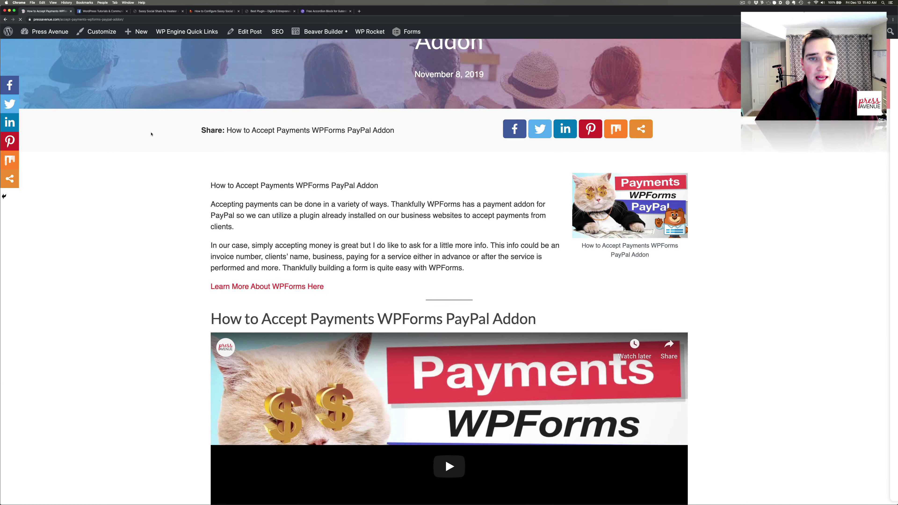
pyautogui.scroll(1, 485, 182)
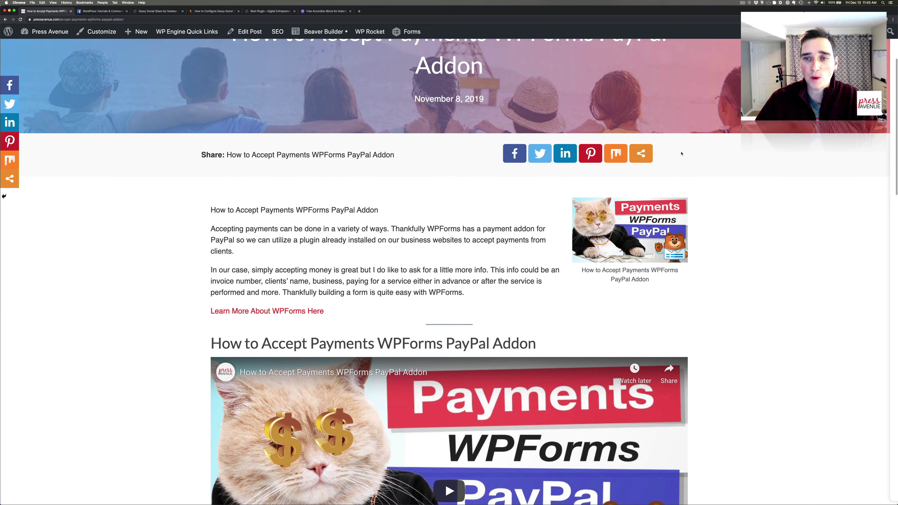
pyautogui.click(516, 156)
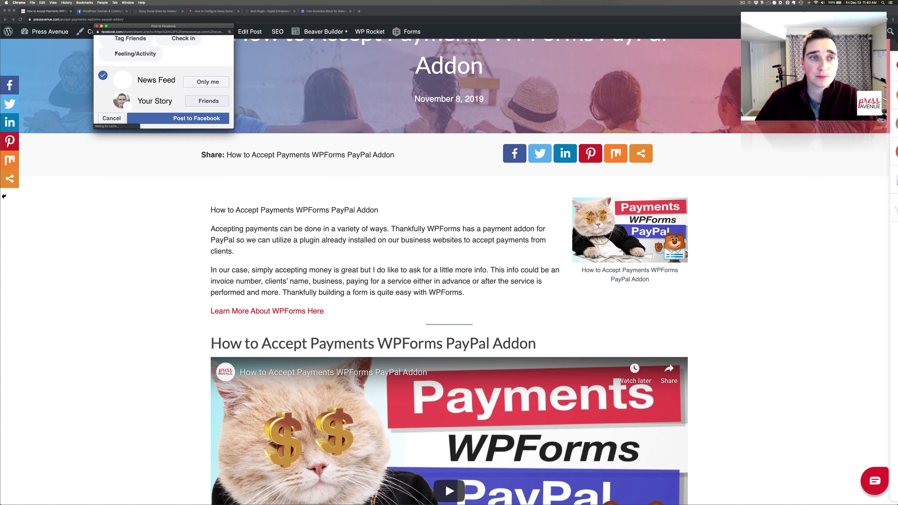
pyautogui.click(97, 26)
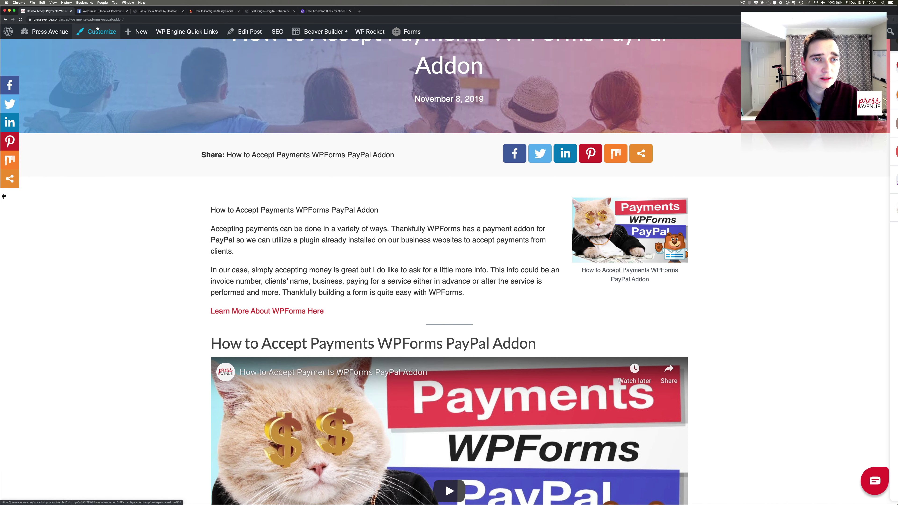
# Return to the Digital Entrepreneur site's installed plugins and activate SEOPress.
pyautogui.click(214, 11)
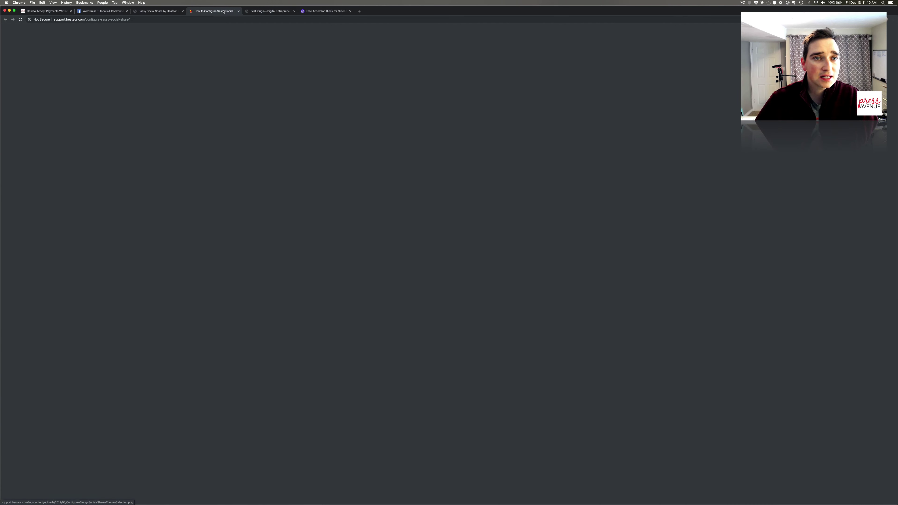
pyautogui.click(165, 11)
pyautogui.moveTo(73, 117)
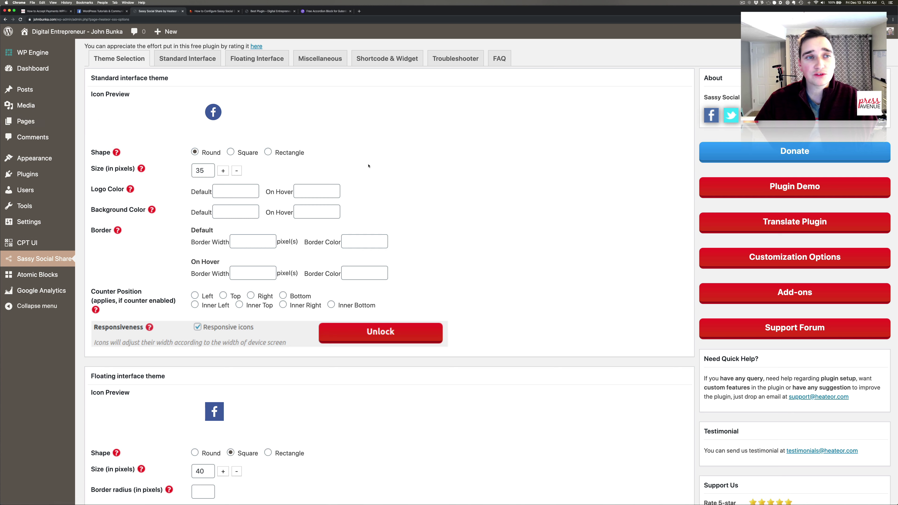
pyautogui.click(74, 170)
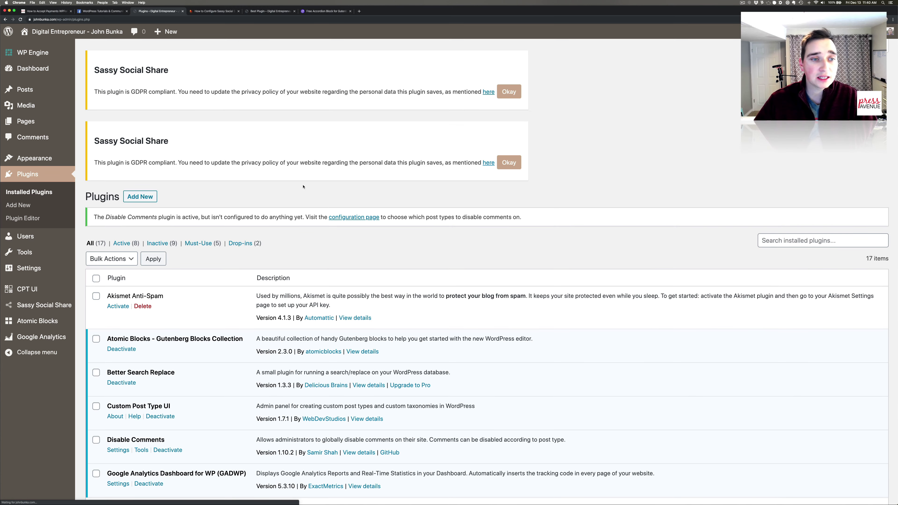
pyautogui.scroll(-7, 266, 188)
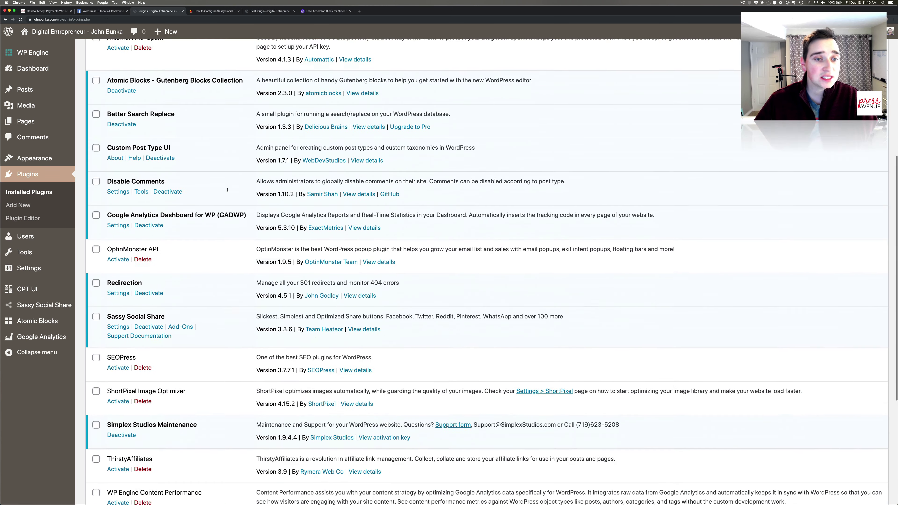
pyautogui.scroll(-5, 228, 190)
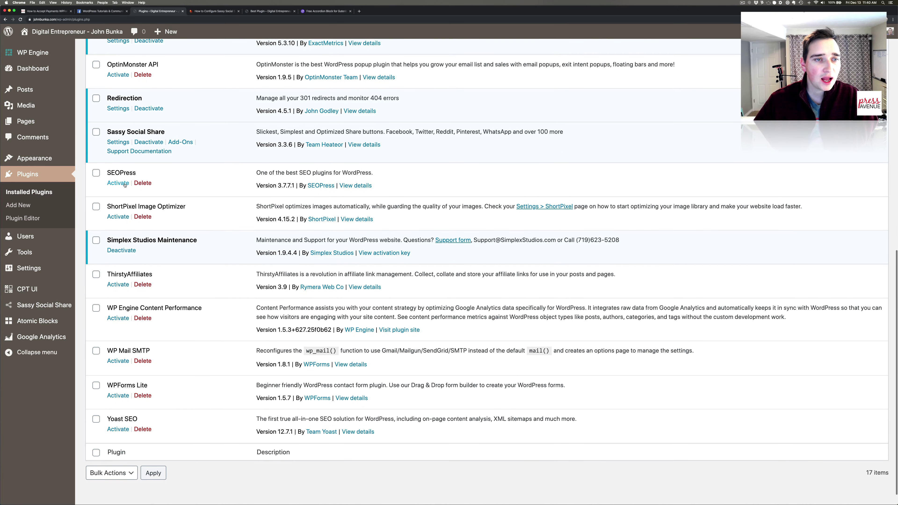
pyautogui.click(119, 183)
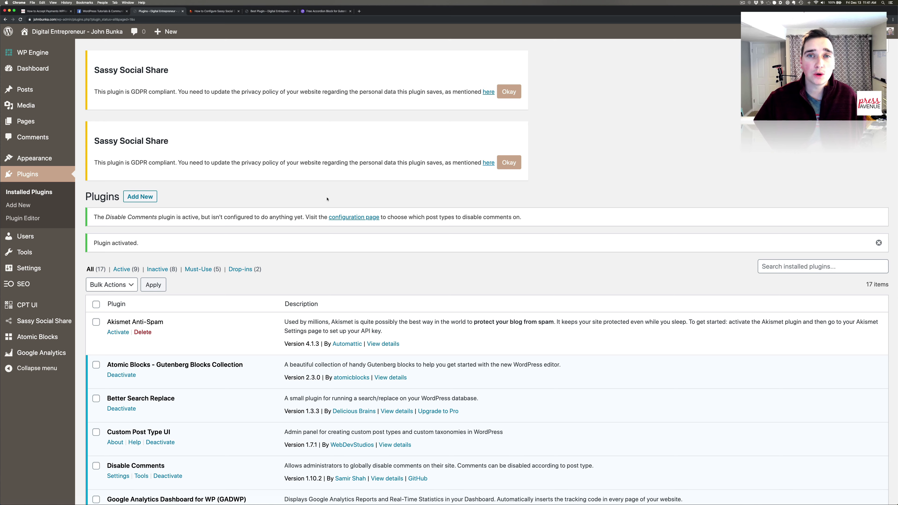
# Open the SEOPress settings and review its Notifications Center recommendations and the list of manageable SEO features.
pyautogui.scroll(-12, 345, 237)
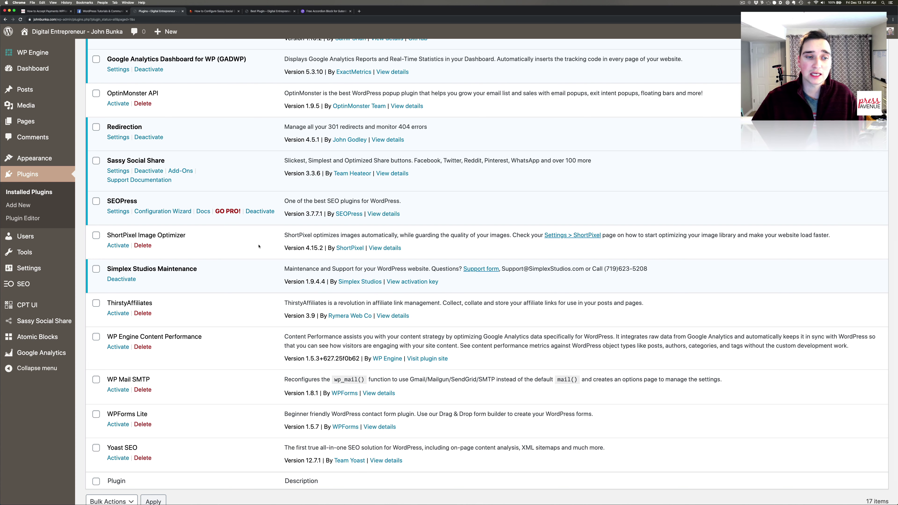
pyautogui.scroll(-2, 258, 247)
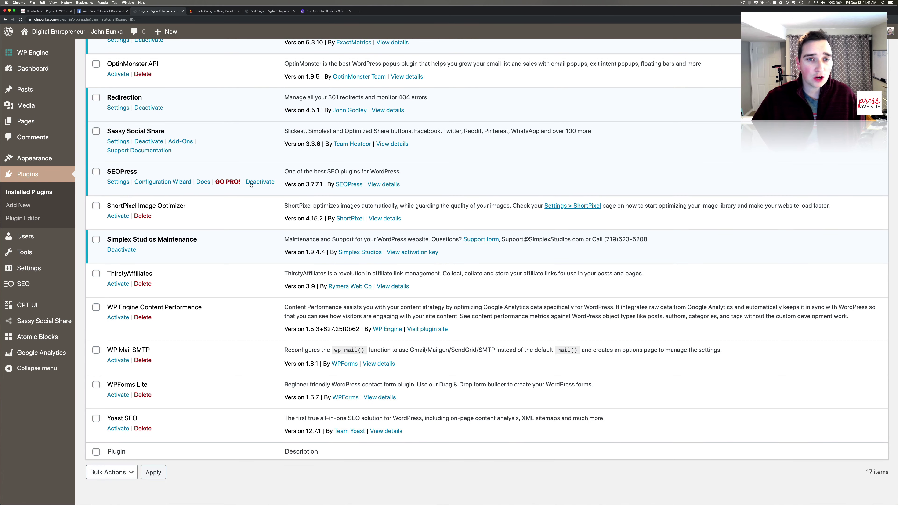
pyautogui.click(118, 182)
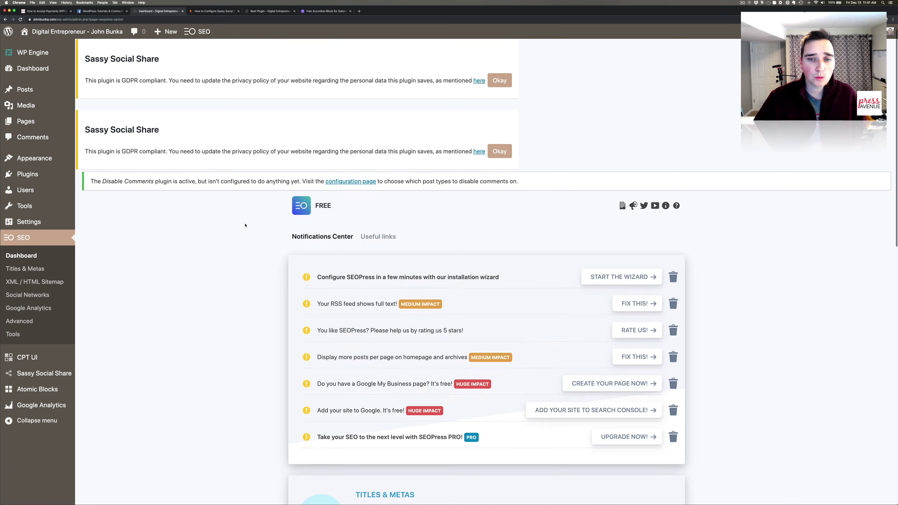
pyautogui.scroll(-5, 246, 221)
pyautogui.scroll(-3, 245, 222)
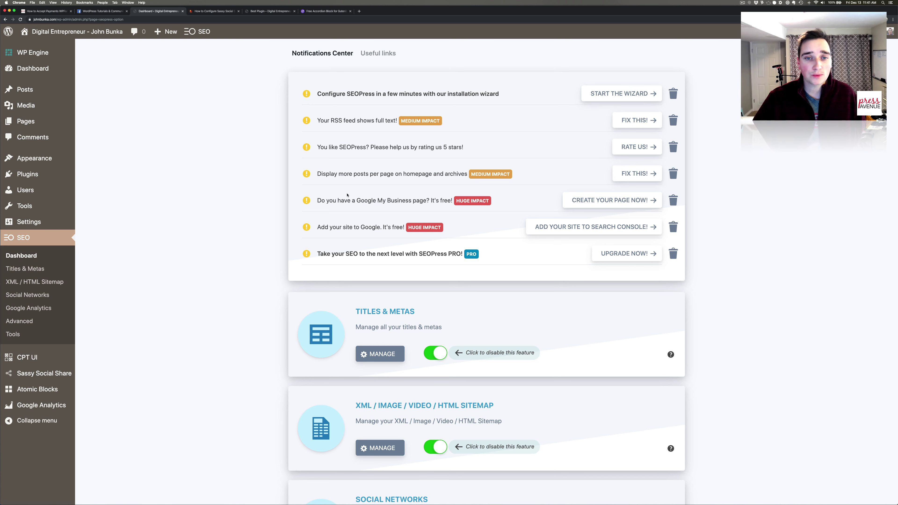
pyautogui.moveTo(339, 203); pyautogui.dragTo(438, 204)
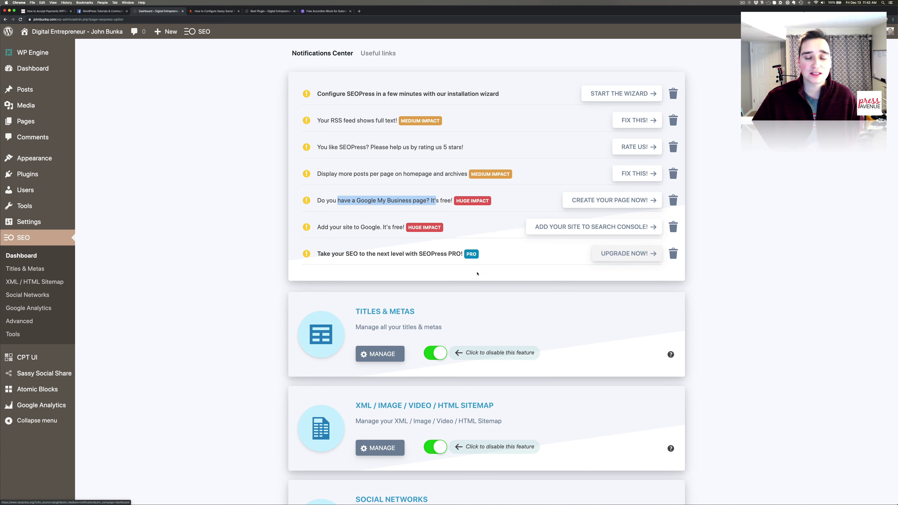
pyautogui.scroll(-6, 435, 251)
pyautogui.scroll(-5, 435, 251)
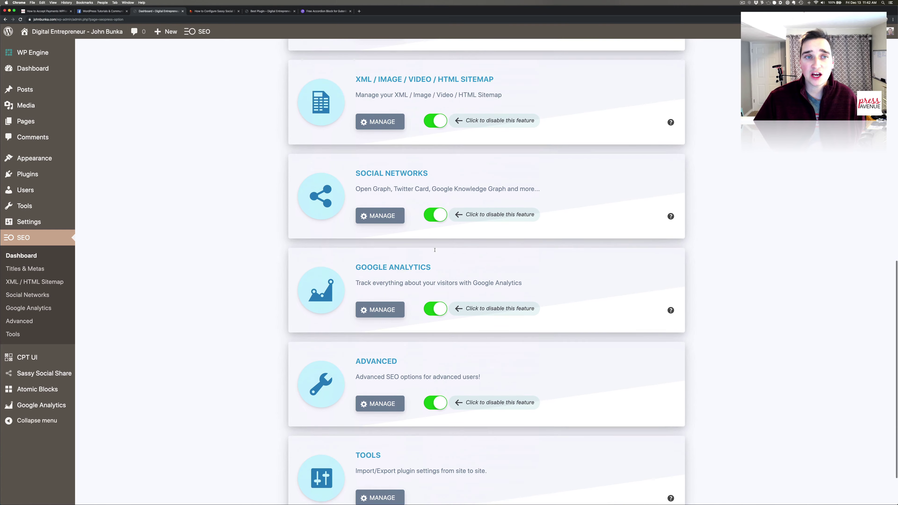
pyautogui.scroll(10, 436, 252)
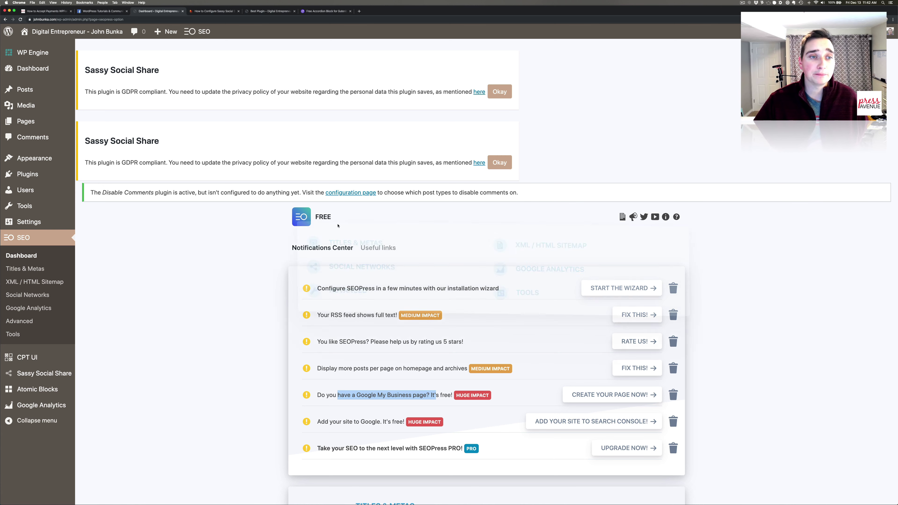
# Return to the installed plugins and activate ShortPixel Image Optimizer.
pyautogui.click(31, 181)
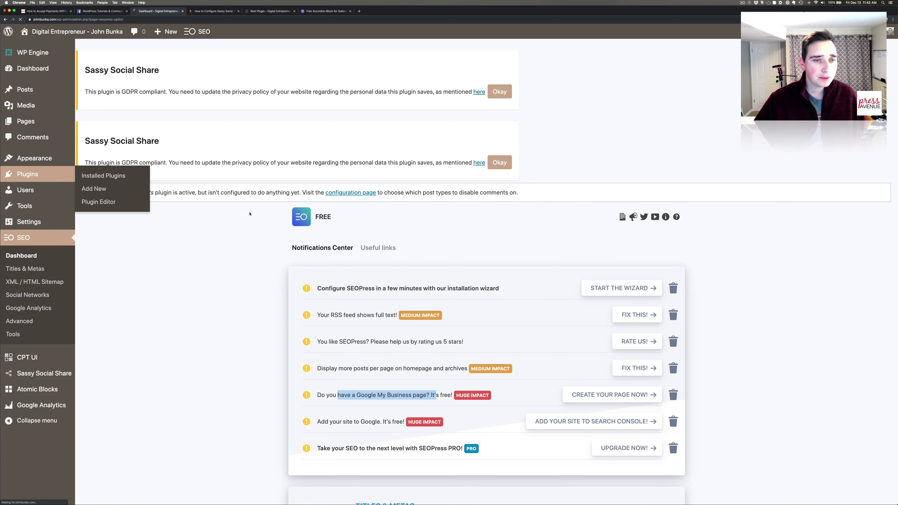
pyautogui.scroll(-10, 183, 219)
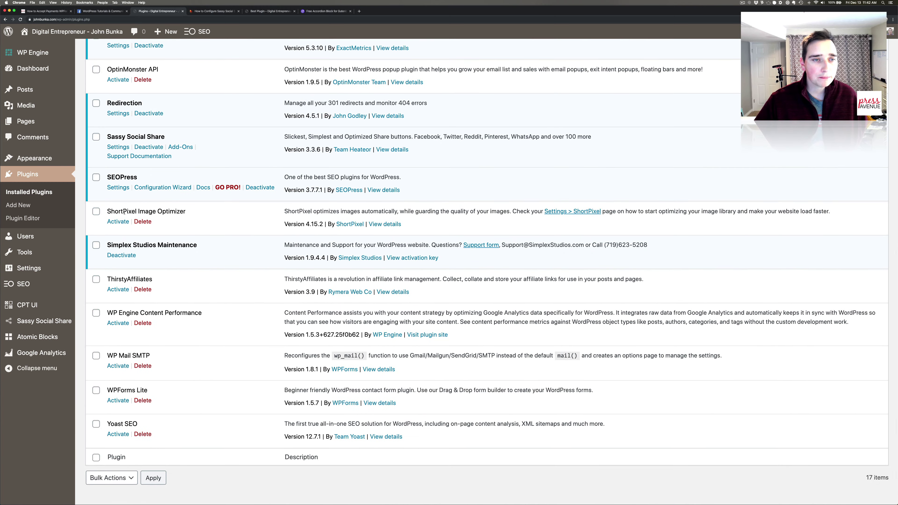
pyautogui.scroll(1, 132, 214)
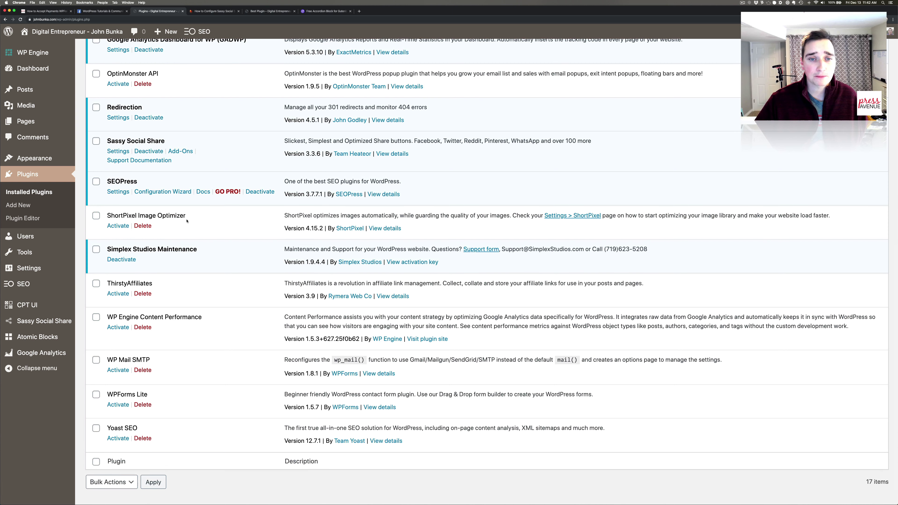
pyautogui.click(126, 227)
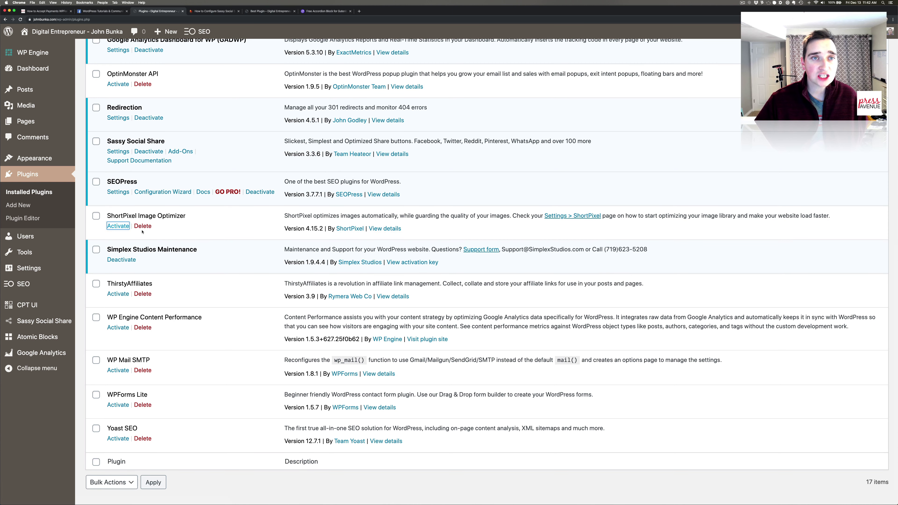
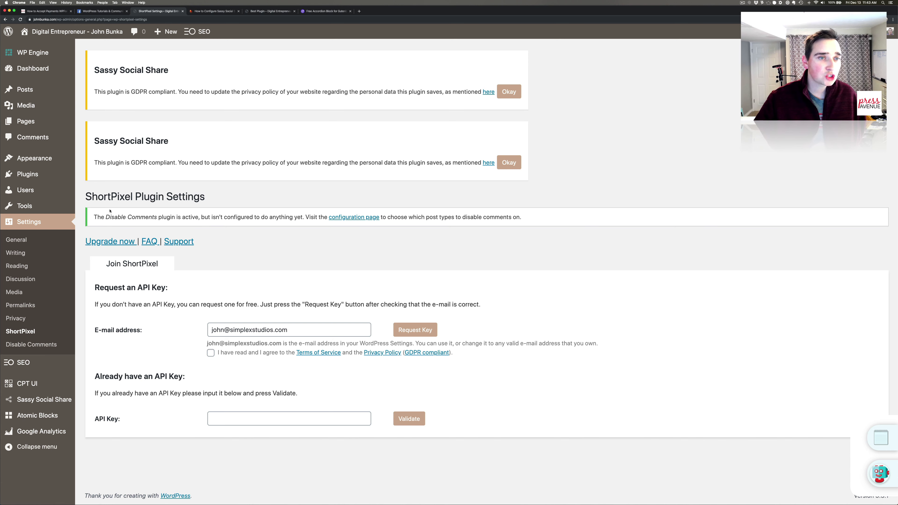
# Open the Media Library and dismiss one of the Sassy Social Share privacy notices.
pyautogui.click(26, 105)
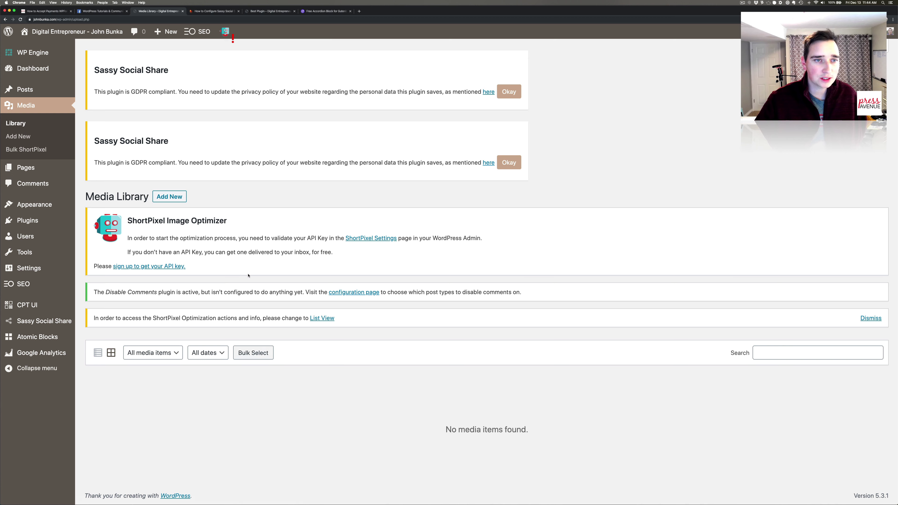
pyautogui.click(508, 93)
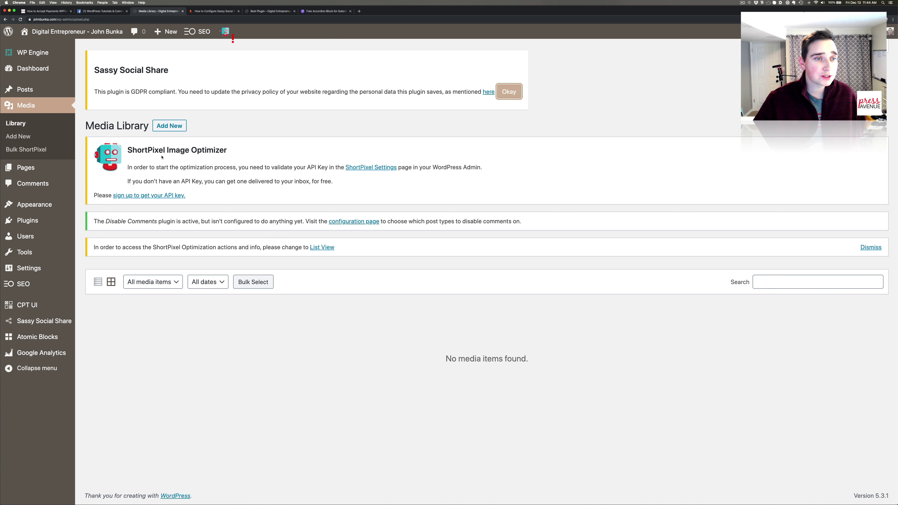
# Activate ThirstyAffiliates from the installed plugins, decline its feature tour and open its affiliate links list.
pyautogui.click(27, 220)
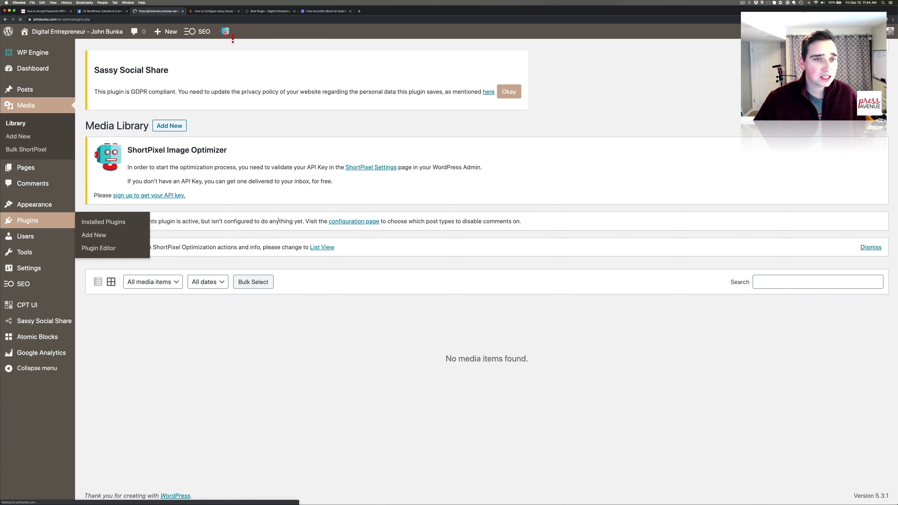
pyautogui.scroll(-10, 277, 221)
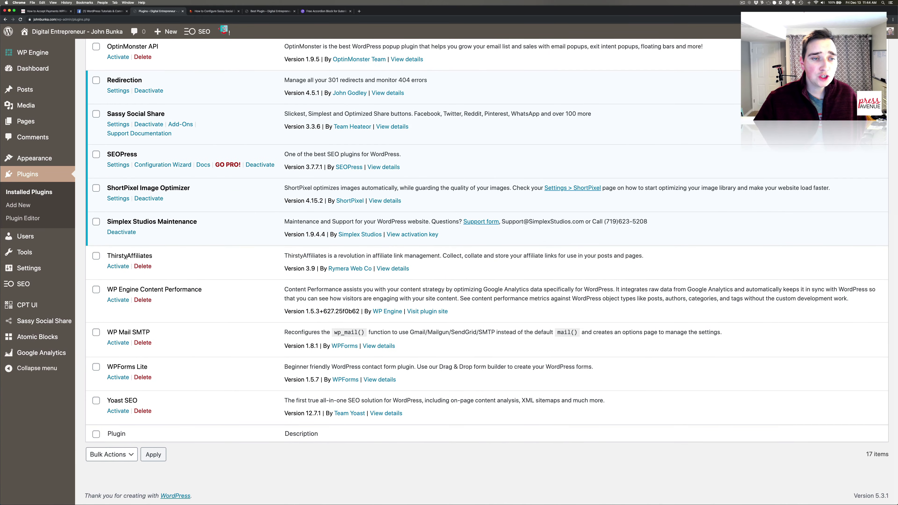
pyautogui.doubleClick(128, 256)
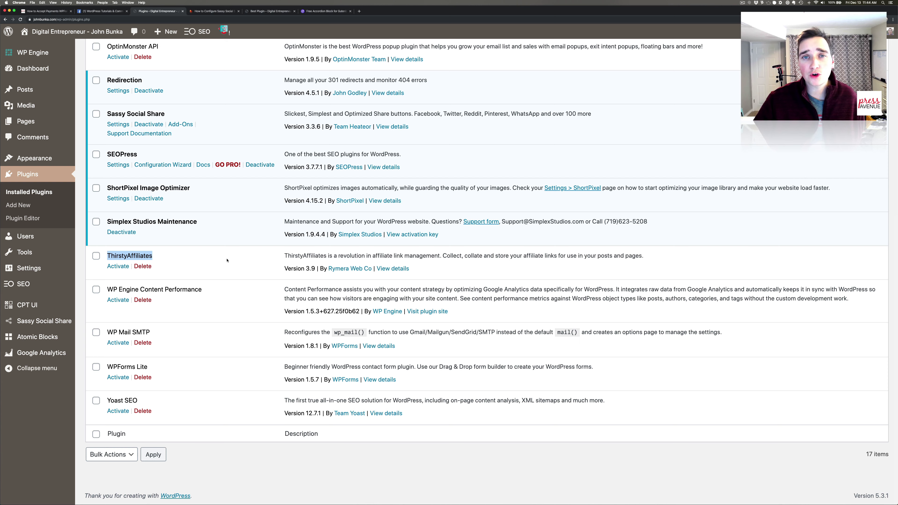
pyautogui.click(118, 265)
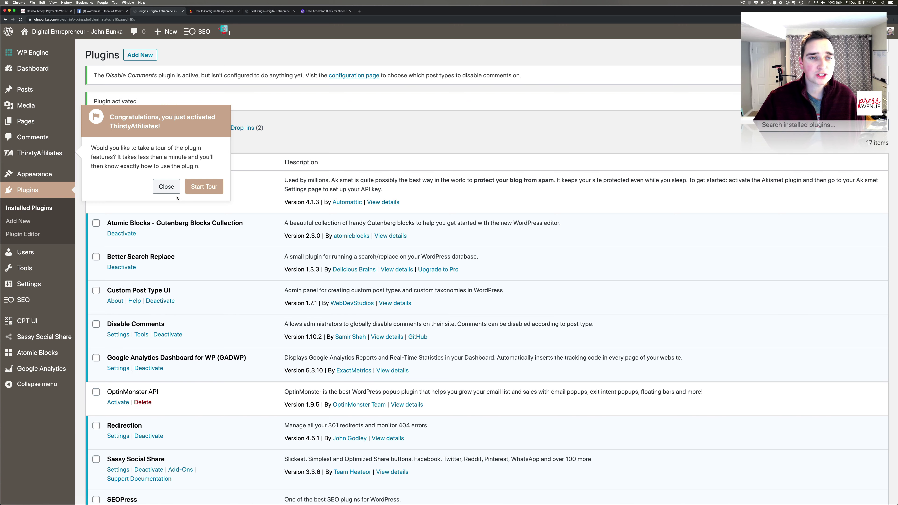
pyautogui.click(166, 186)
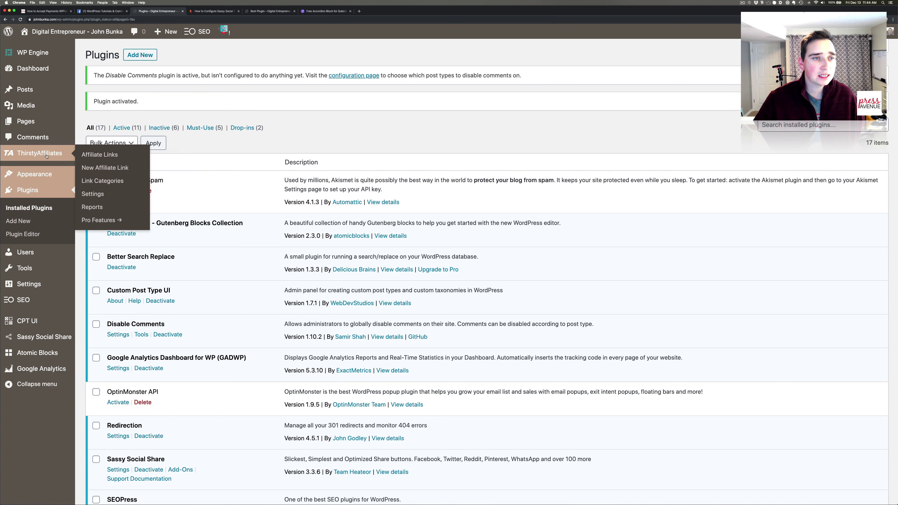
pyautogui.click(39, 152)
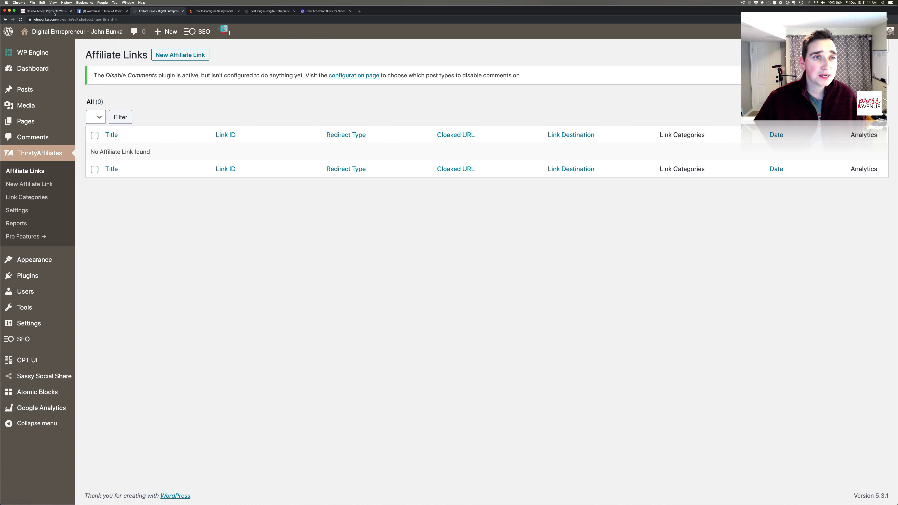
# Examine the WPForms links in the Press Avenue payments article and switch to the Best Plugin post preview.
pyautogui.click(46, 11)
pyautogui.scroll(-3, 343, 174)
pyautogui.scroll(-15, 343, 174)
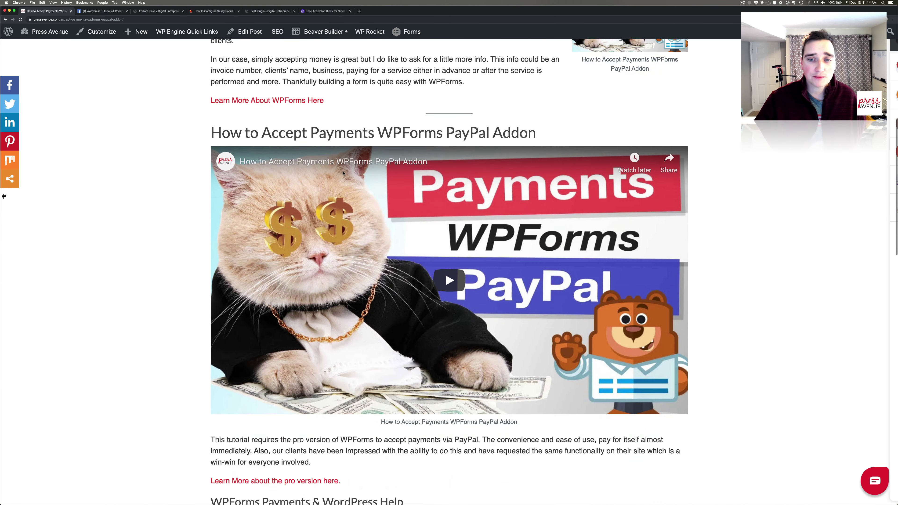
pyautogui.scroll(-1, 344, 173)
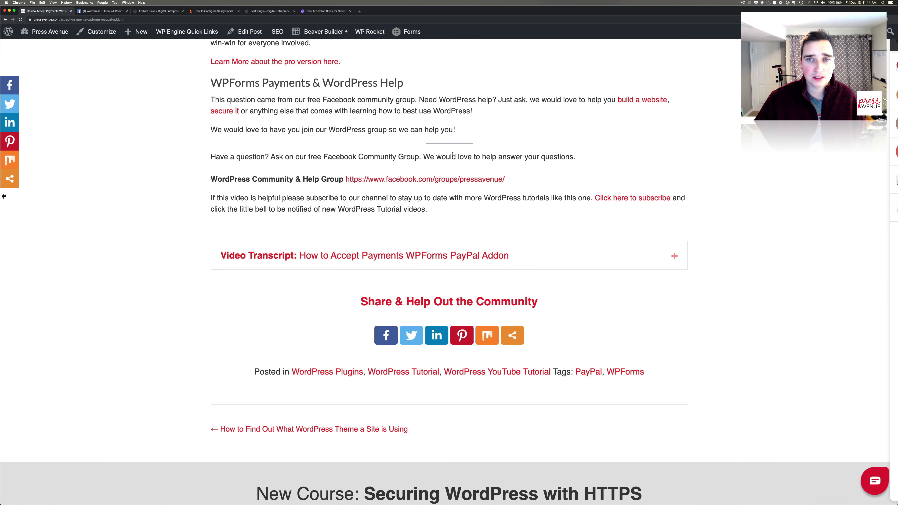
pyautogui.scroll(2, 575, 132)
pyautogui.scroll(2, 304, 136)
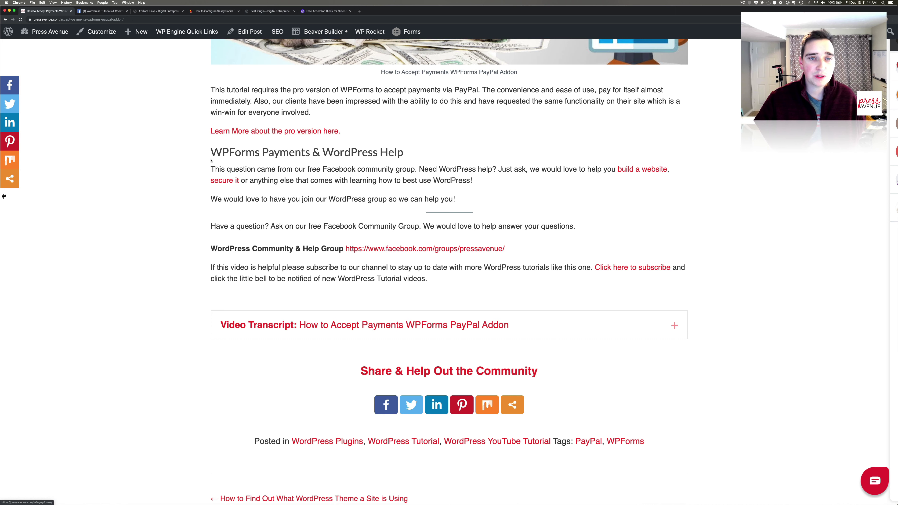
pyautogui.moveTo(211, 152); pyautogui.dragTo(274, 155)
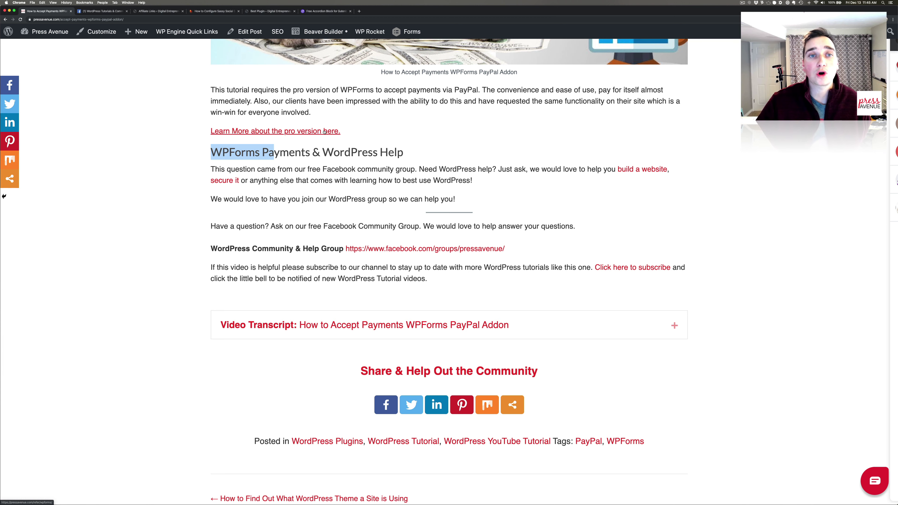
pyautogui.click(267, 14)
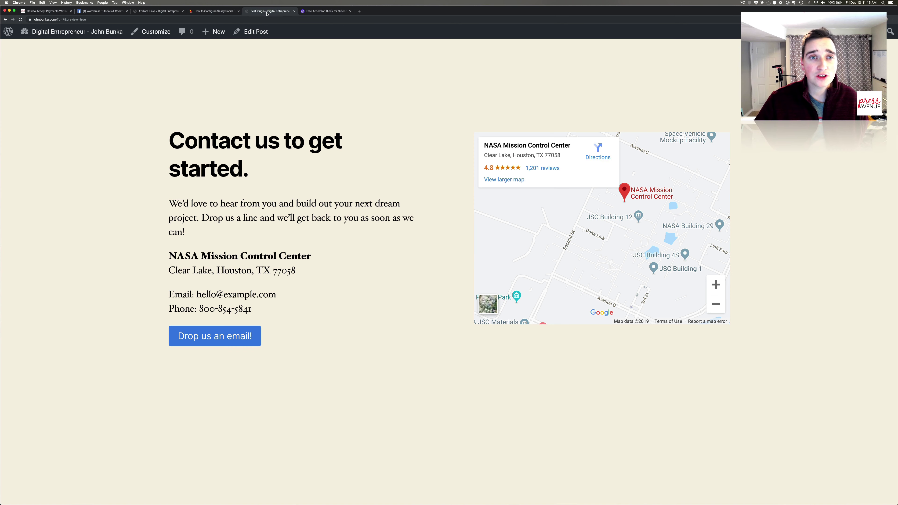
pyautogui.click(154, 12)
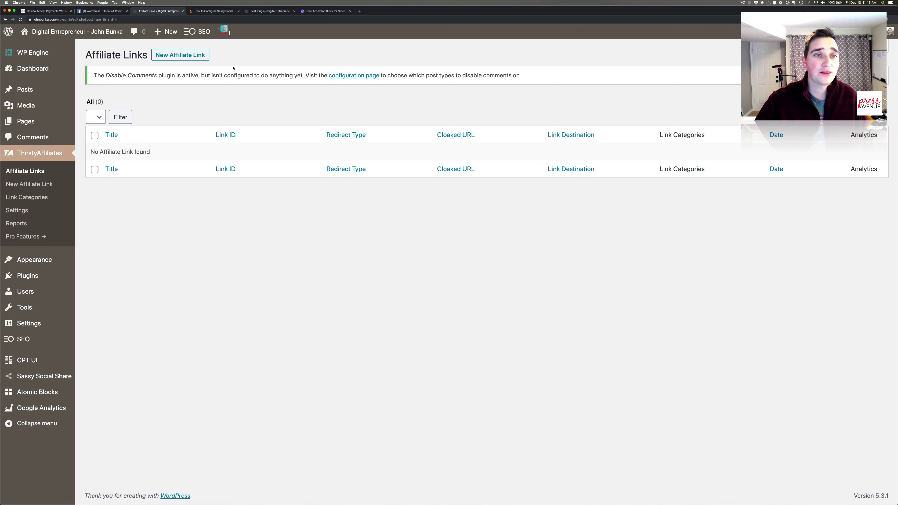
pyautogui.click(191, 56)
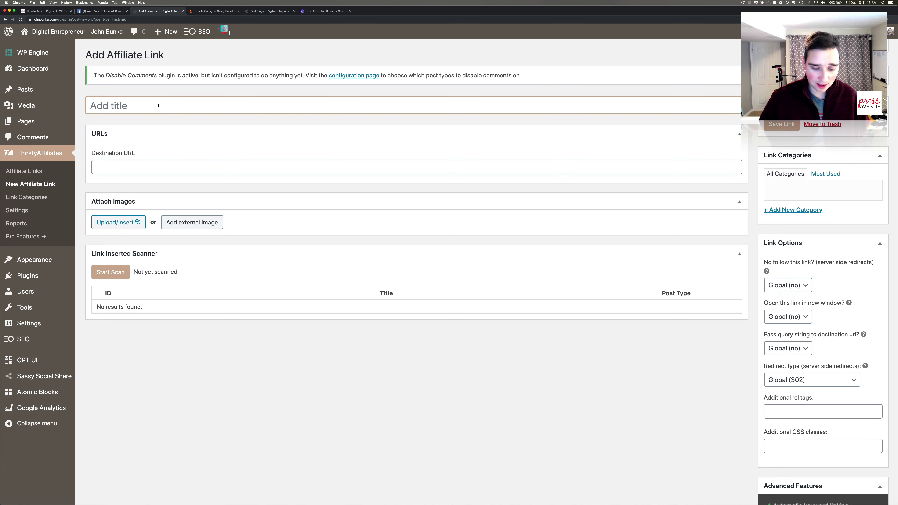
pyautogui.write('pressavenue')
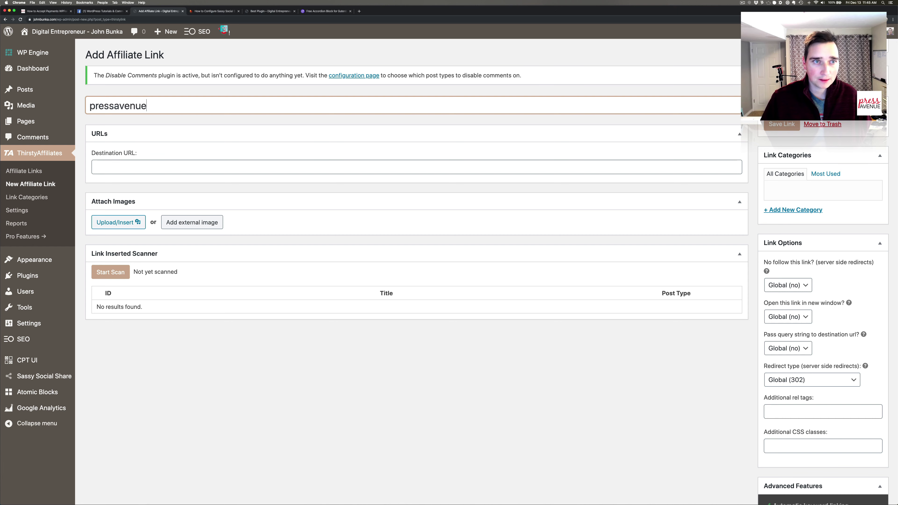
pyautogui.click(172, 170)
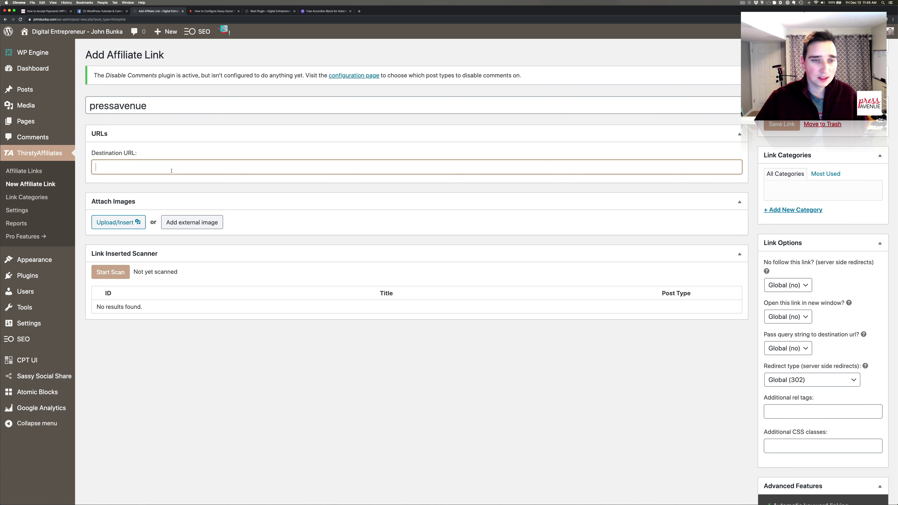
pyautogui.write('ht')
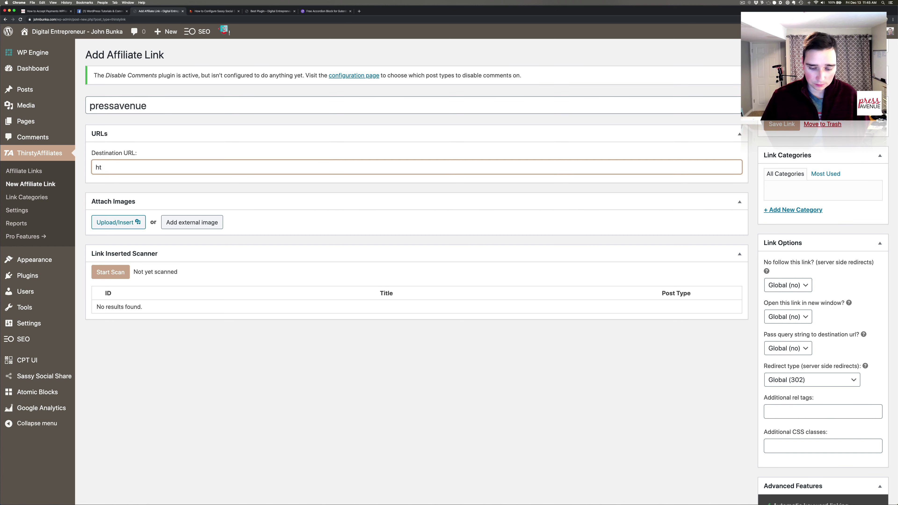
pyautogui.write('tps://')
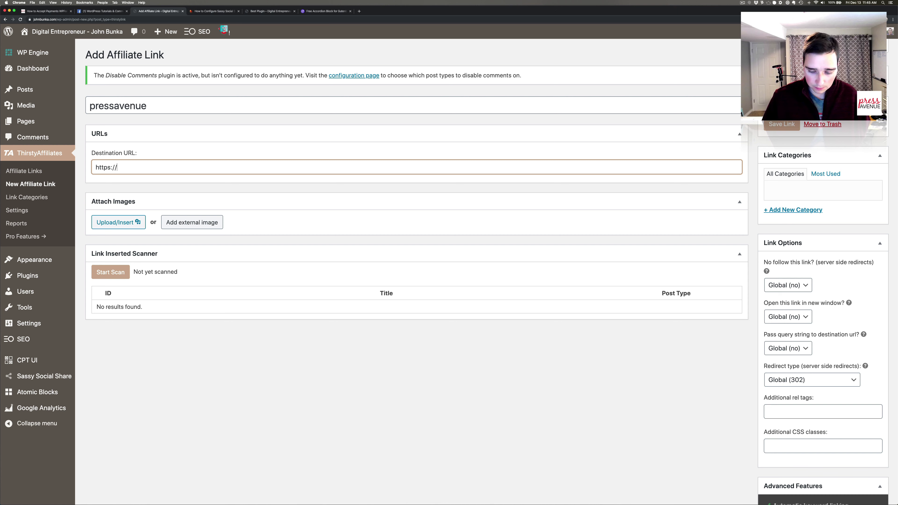
pyautogui.write('pressav')
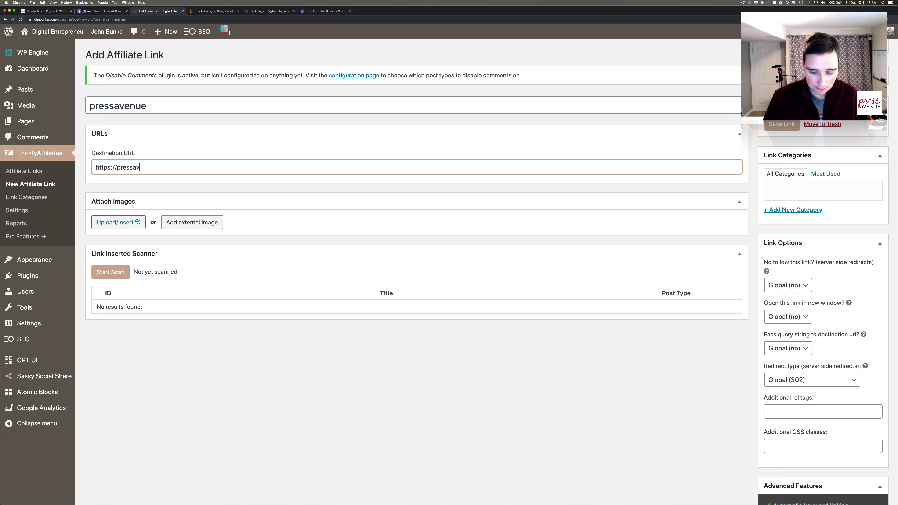
pyautogui.write('enue.com')
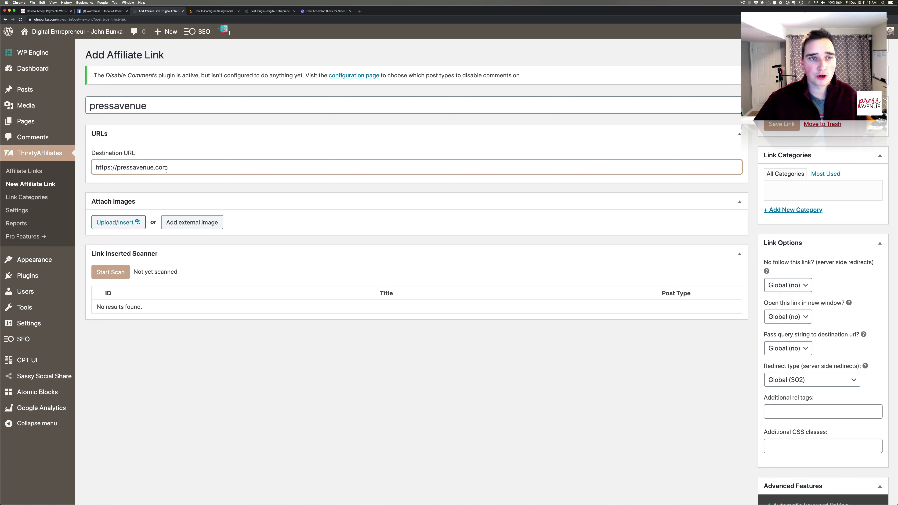
pyautogui.click(90, 106)
pyautogui.moveTo(91, 106); pyautogui.dragTo(219, 108)
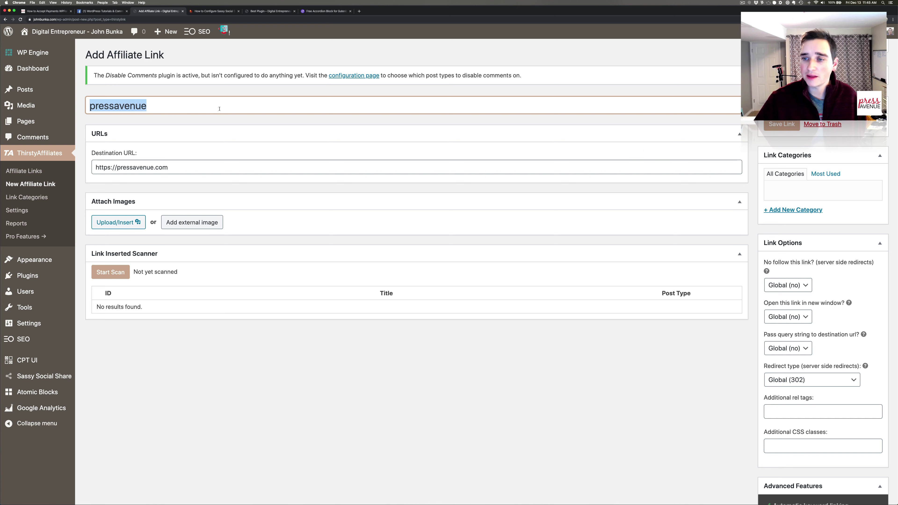
pyautogui.click(779, 126)
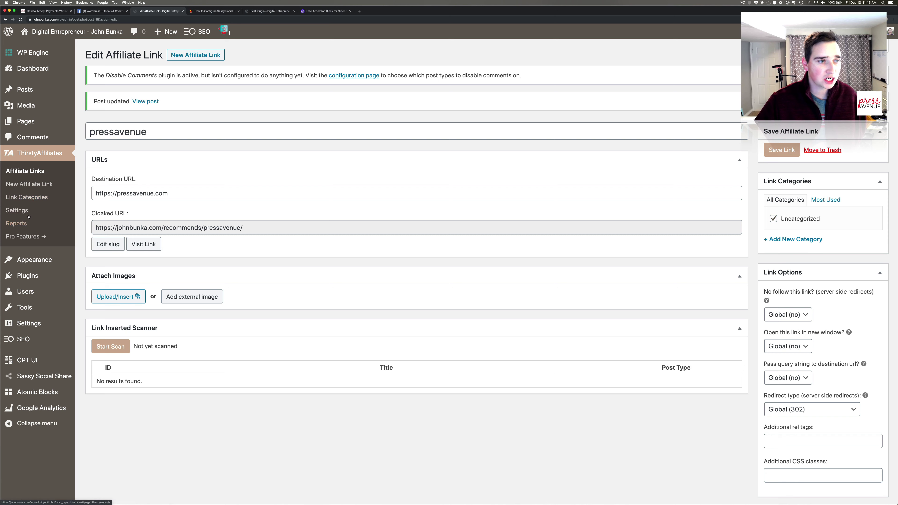
# Review the general ThirstyAffiliates settings and open the Link Appearance settings.
pyautogui.click(17, 210)
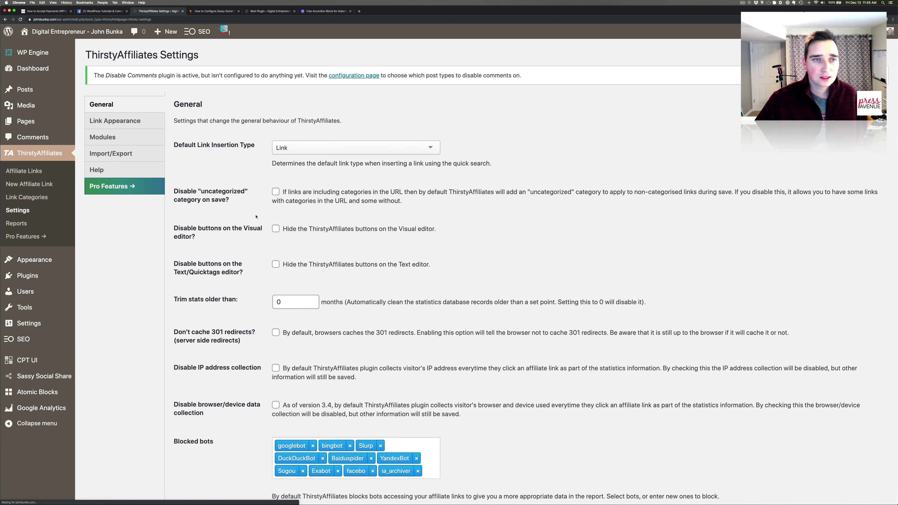
pyautogui.scroll(-5, 302, 216)
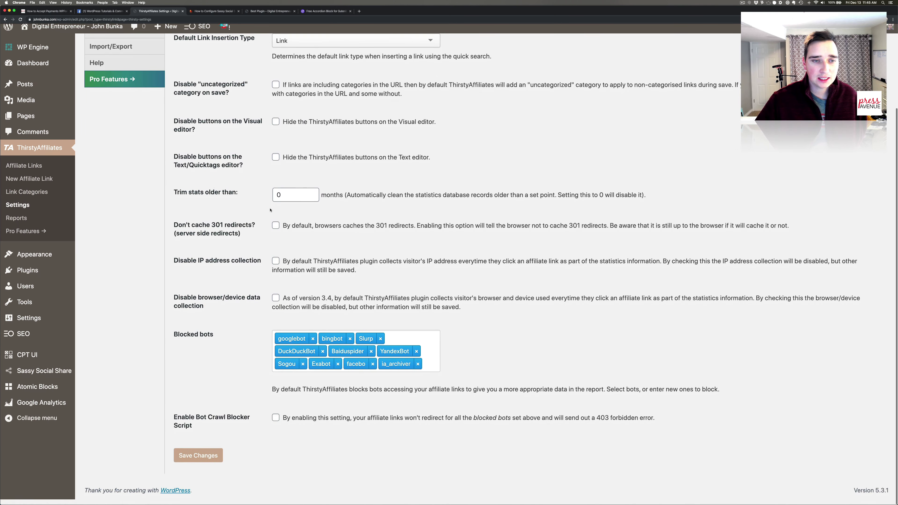
pyautogui.scroll(5, 303, 216)
pyautogui.click(132, 124)
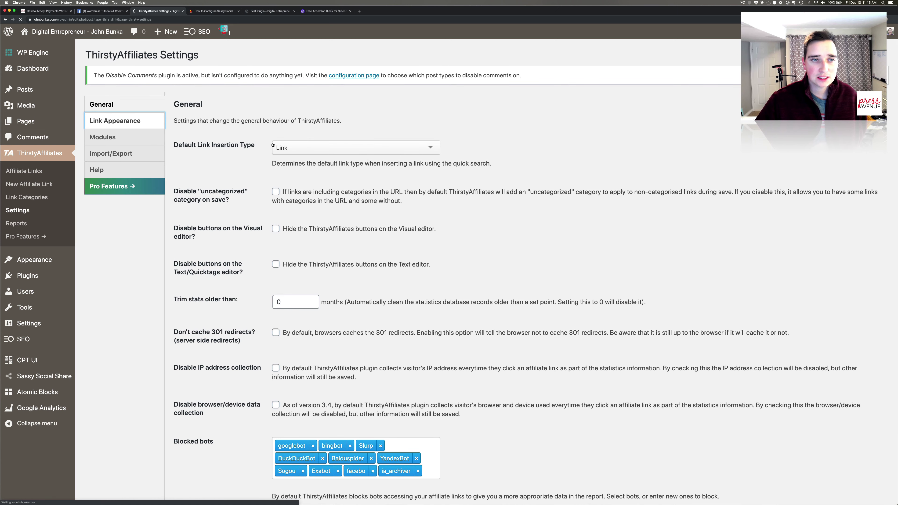
# Set the affiliate link prefix to "go".
pyautogui.click(313, 147)
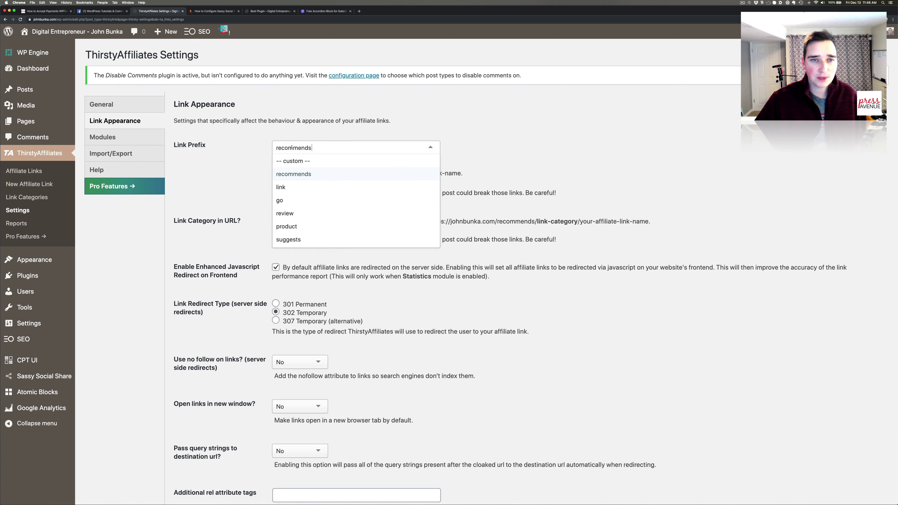
pyautogui.scroll(-2, 307, 182)
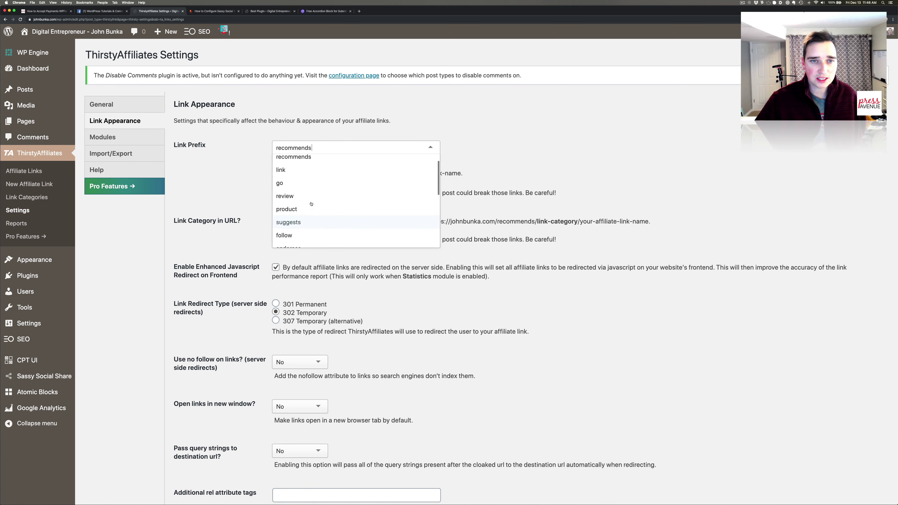
pyautogui.click(292, 184)
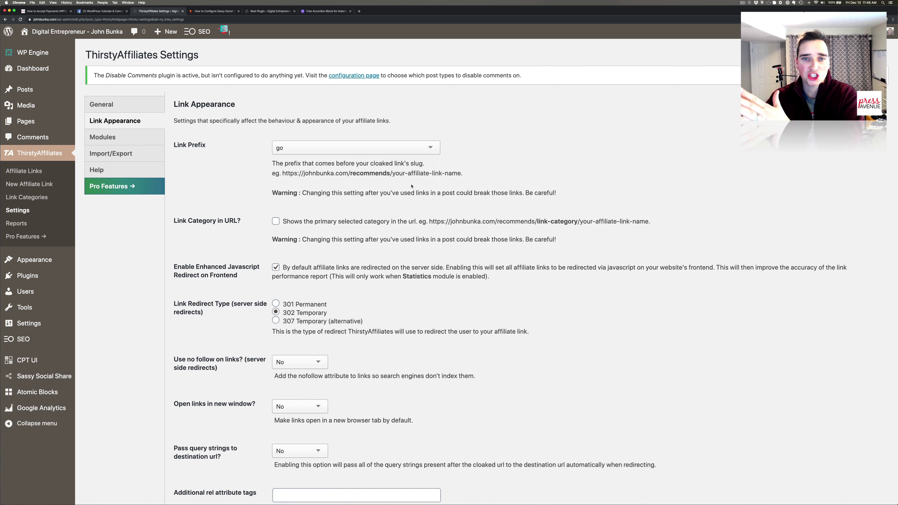
# Switch the link prefix to a custom one, set it to "refer" and save the Link Appearance settings.
pyautogui.click(364, 147)
pyautogui.scroll(-5, 363, 175)
pyautogui.scroll(-4, 362, 174)
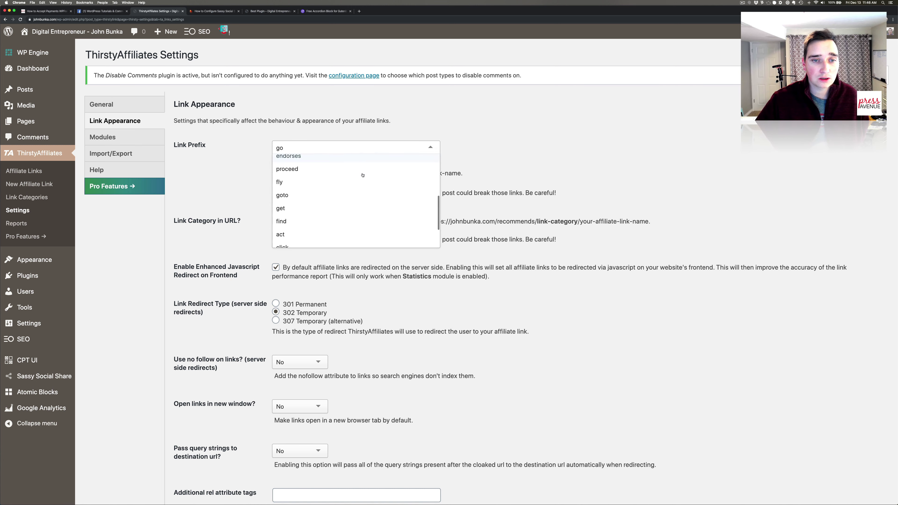
pyautogui.scroll(9, 363, 177)
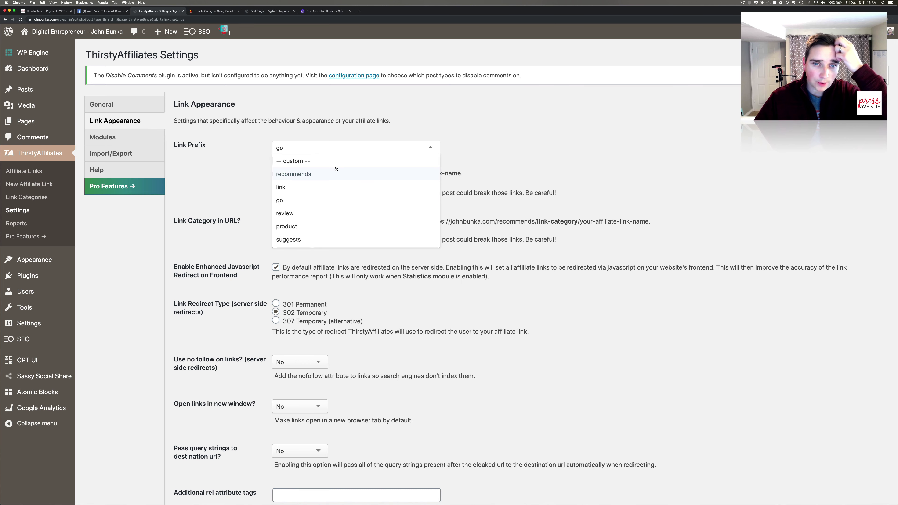
pyautogui.click(332, 162)
pyautogui.click(293, 227)
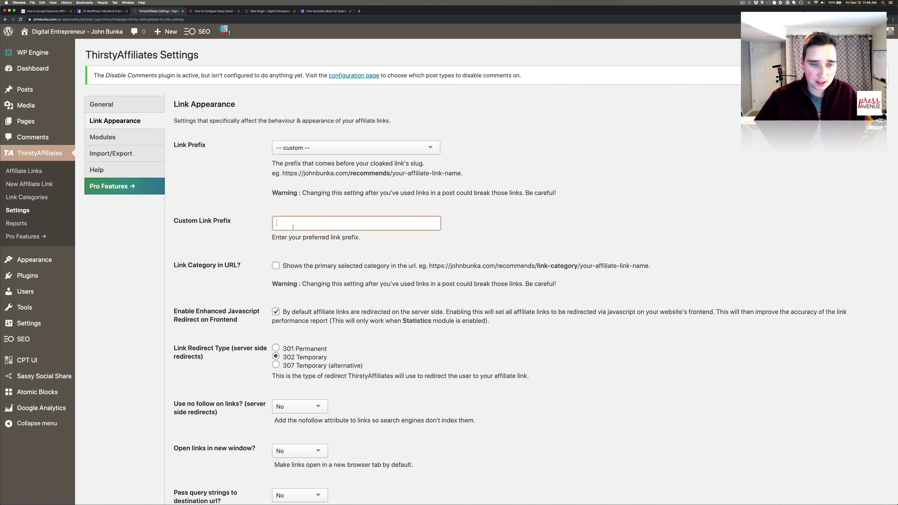
pyautogui.write('refer')
pyautogui.click(507, 231)
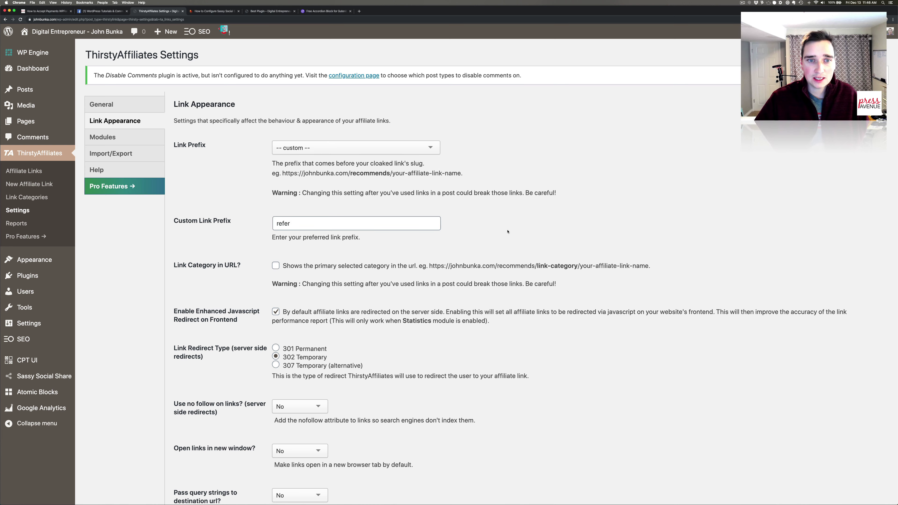
pyautogui.scroll(-7, 507, 232)
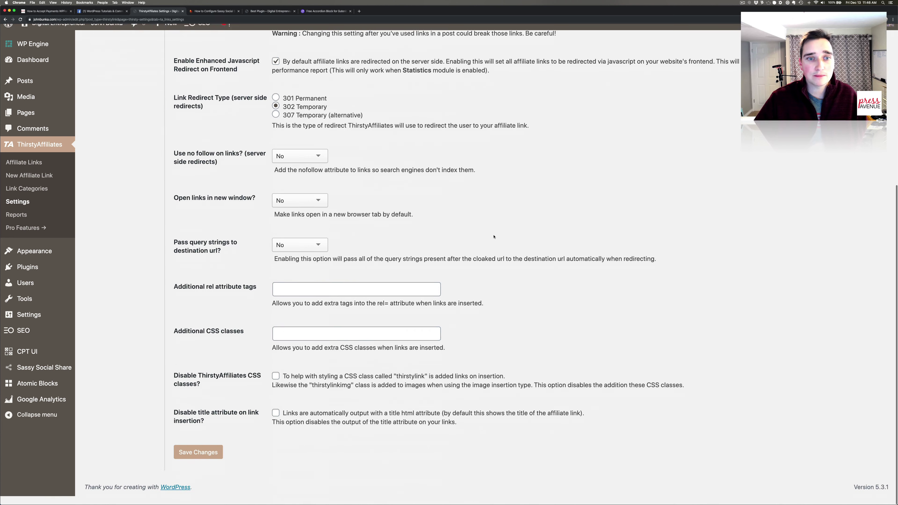
pyautogui.click(198, 462)
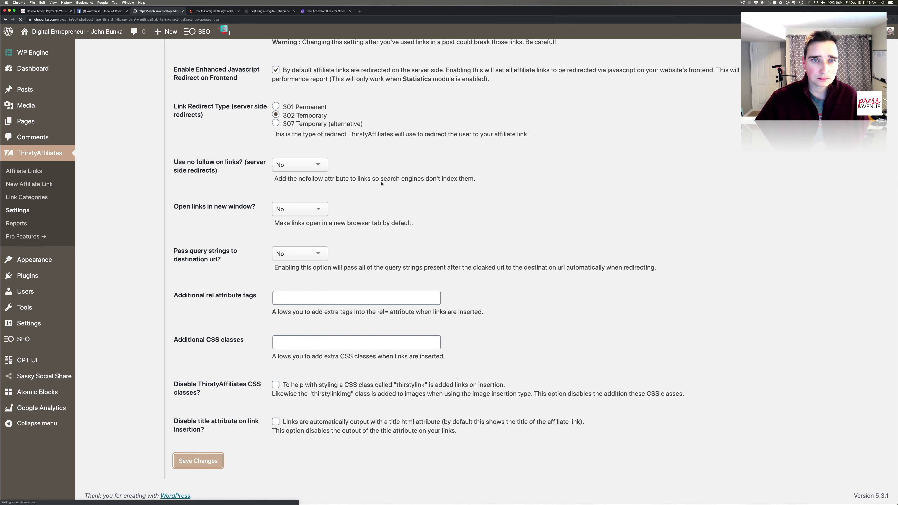
# Examine the example cloaked URL beneath the link prefix setting.
pyautogui.moveTo(282, 199); pyautogui.dragTo(458, 198)
pyautogui.click(302, 252)
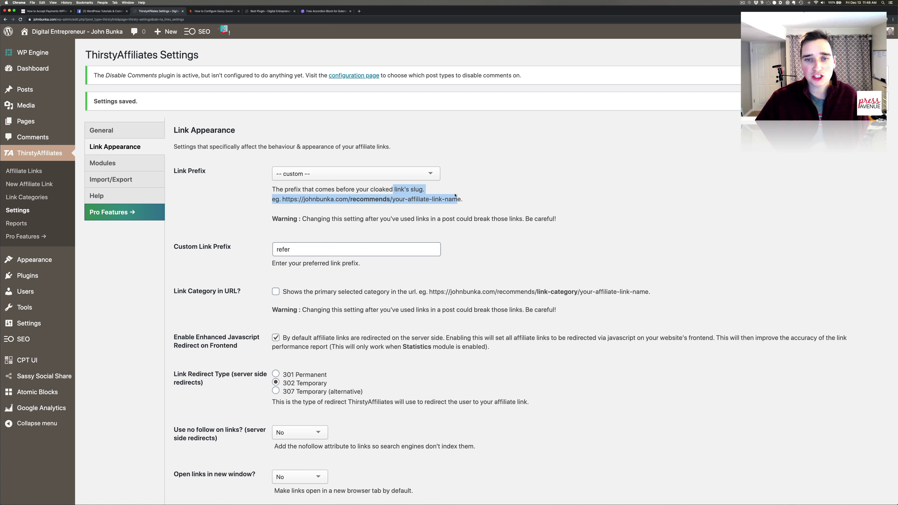
pyautogui.click(458, 198)
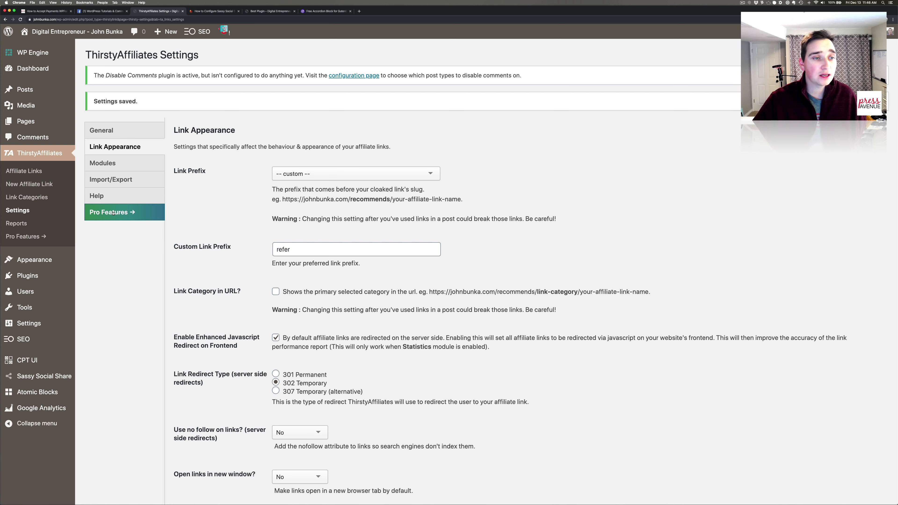
# Go to the installed plugins list and activate the WP Mail SMTP plugin.
pyautogui.click(39, 279)
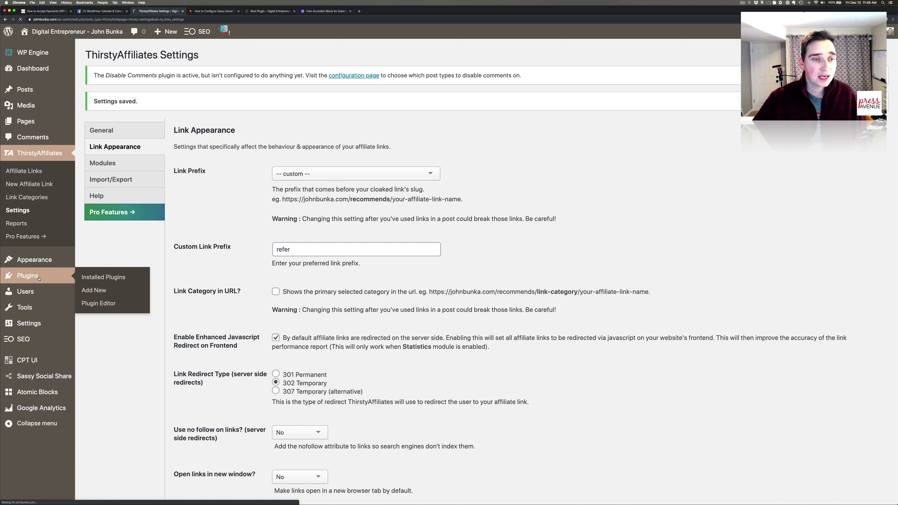
pyautogui.scroll(-10, 184, 213)
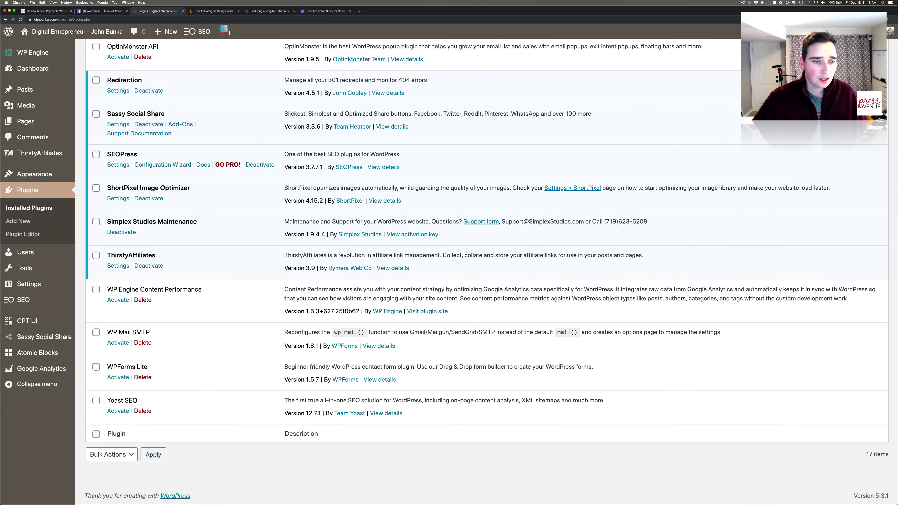
pyautogui.moveTo(112, 290); pyautogui.dragTo(224, 288)
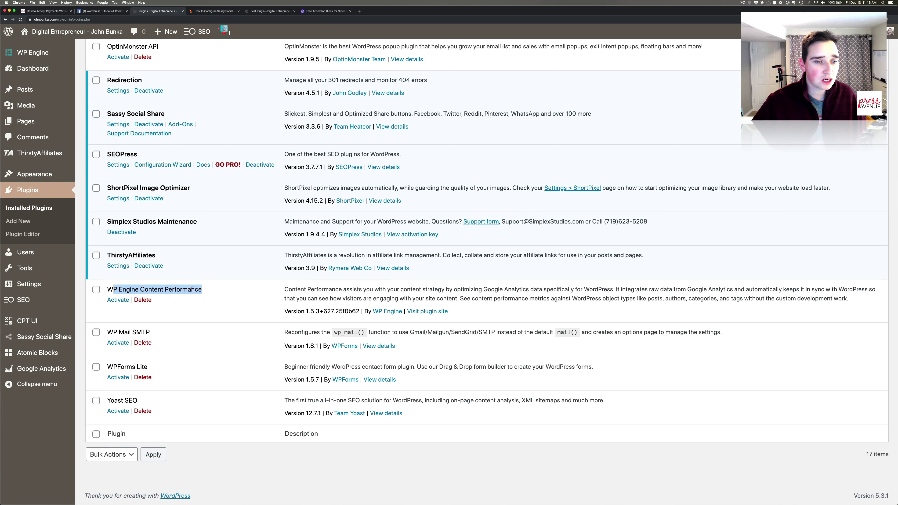
pyautogui.click(184, 289)
pyautogui.moveTo(107, 333); pyautogui.dragTo(151, 333)
pyautogui.click(163, 334)
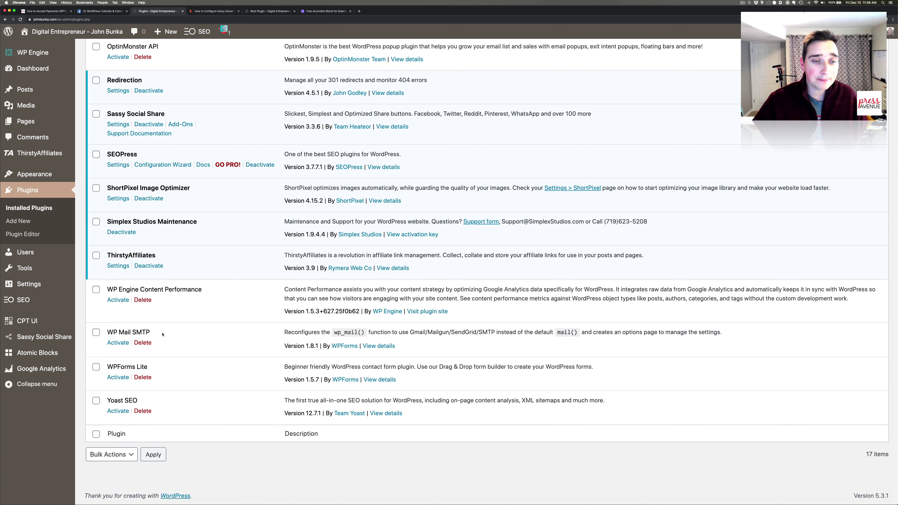
pyautogui.click(117, 344)
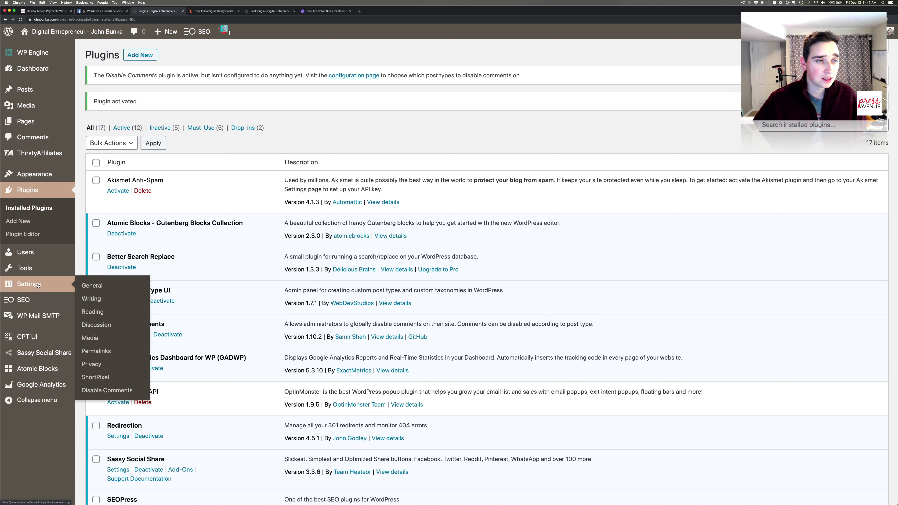
# Open the WP Mail SMTP settings and review the license, sender, return path and mailer options.
pyautogui.click(45, 315)
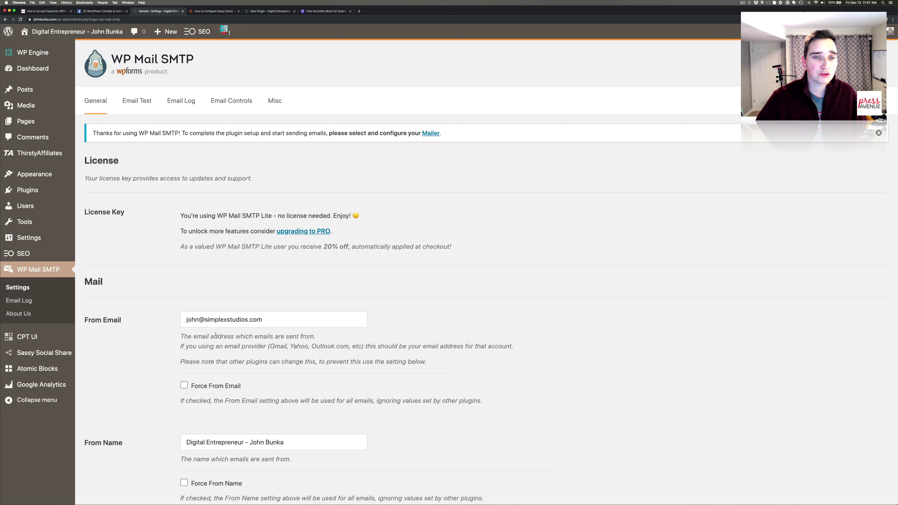
pyautogui.moveTo(187, 212); pyautogui.dragTo(412, 217)
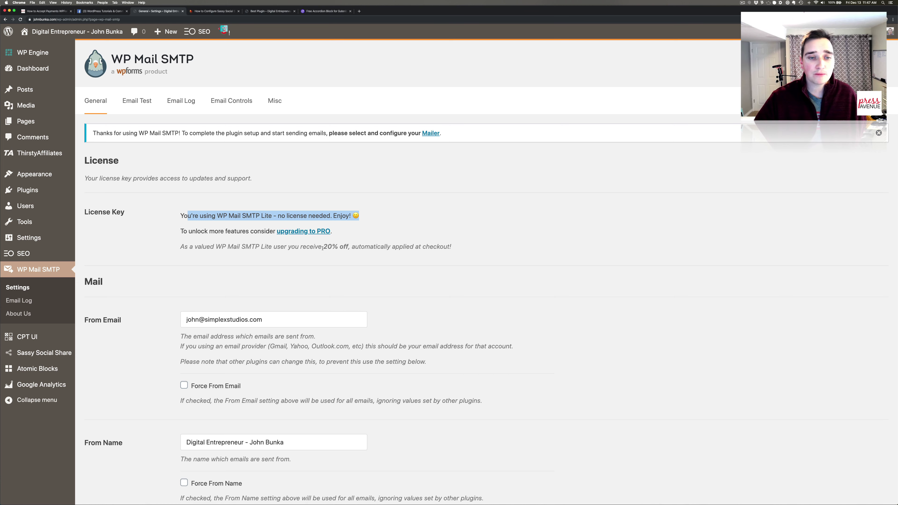
pyautogui.scroll(-10, 354, 251)
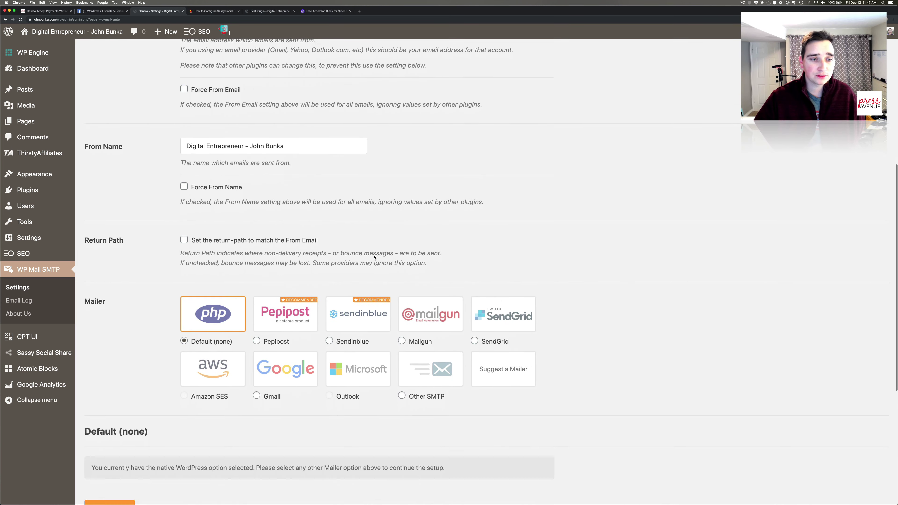
pyautogui.scroll(-5, 375, 257)
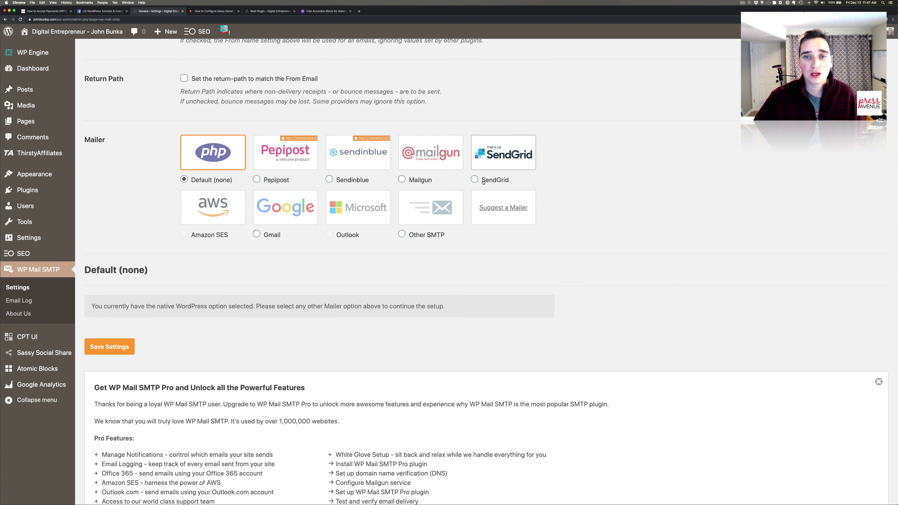
# Compare the setup fields of the Mailgun and SendGrid mailers by switching between them.
pyautogui.click(445, 165)
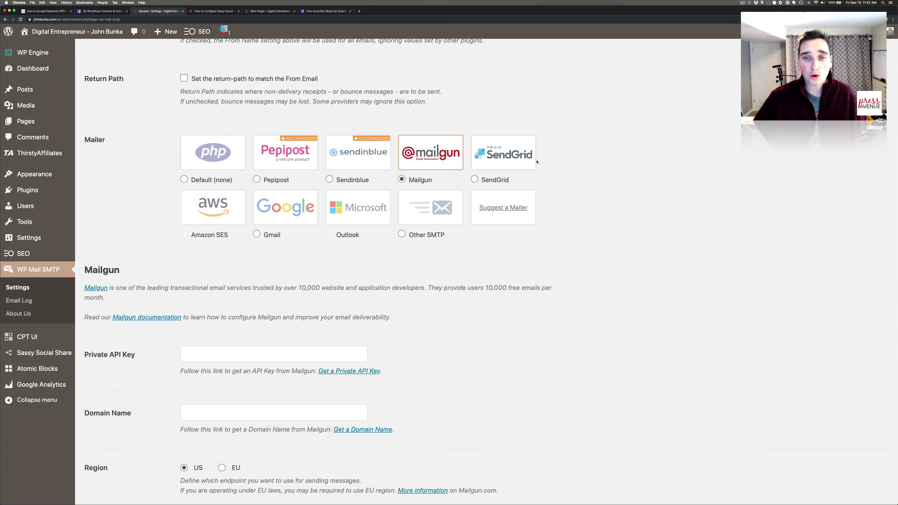
pyautogui.click(503, 152)
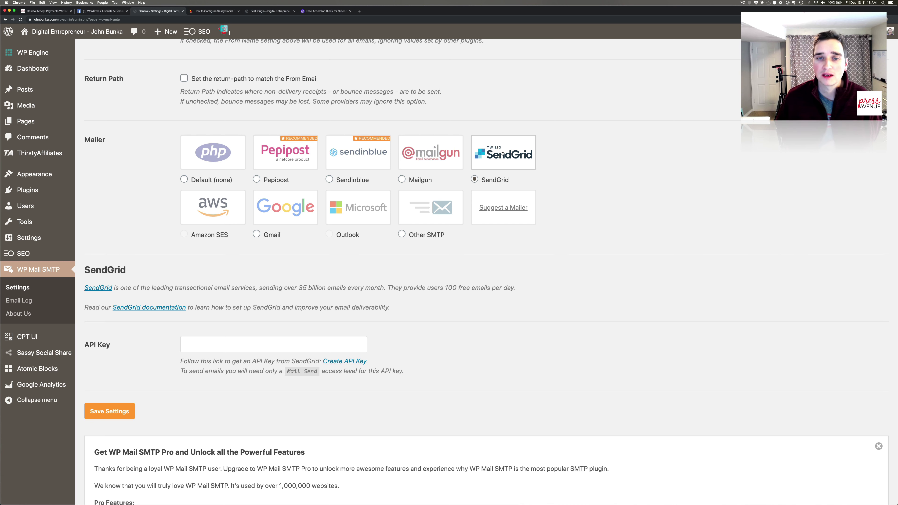
pyautogui.click(458, 155)
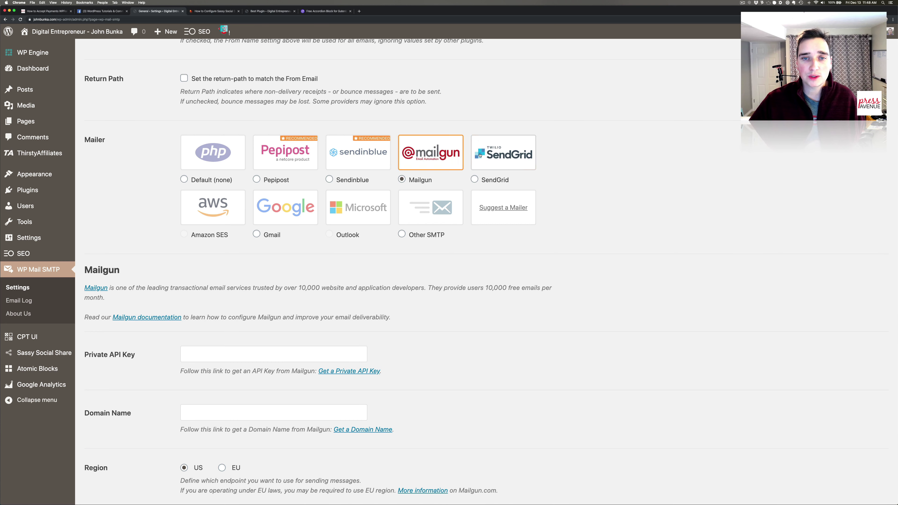
pyautogui.click(475, 154)
pyautogui.click(458, 156)
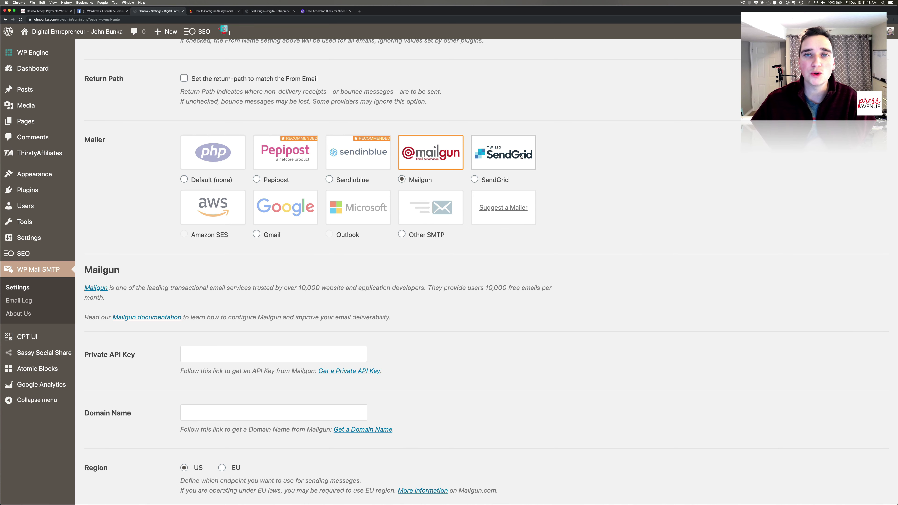
pyautogui.click(491, 152)
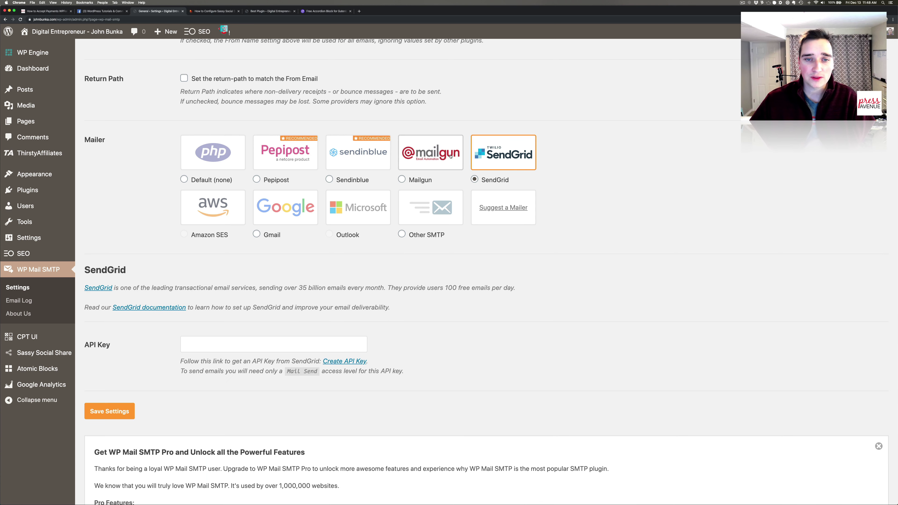
pyautogui.click(431, 153)
# Show the Gmail mailer's setup fields and try to select the Outlook mailer, dismissing the upgrade offer.
pyautogui.click(271, 214)
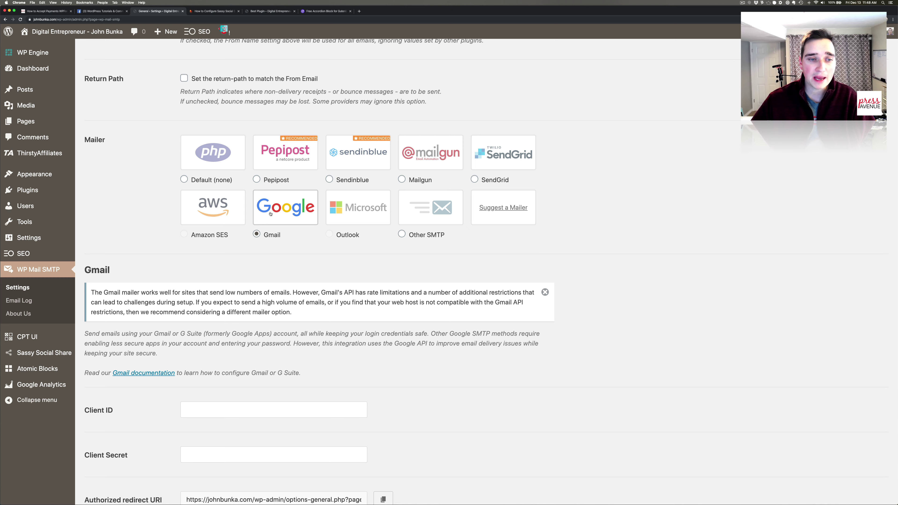
pyautogui.click(336, 211)
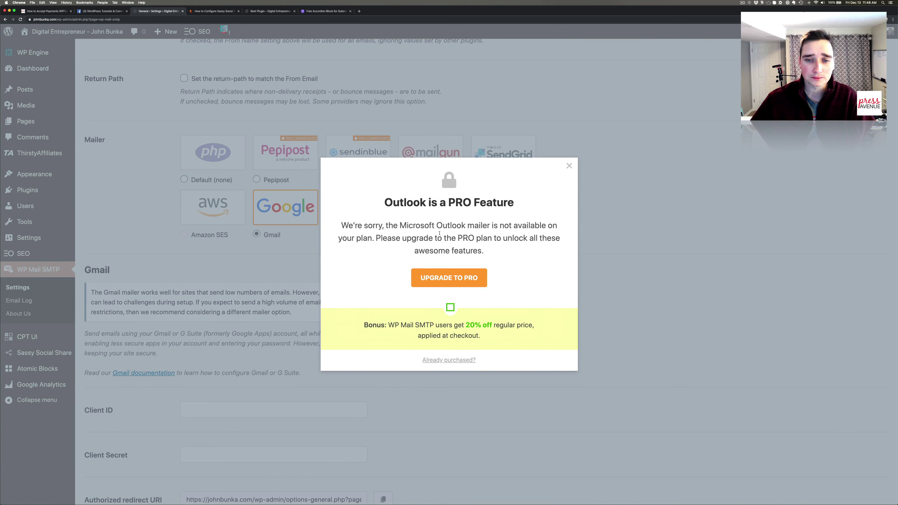
pyautogui.click(569, 166)
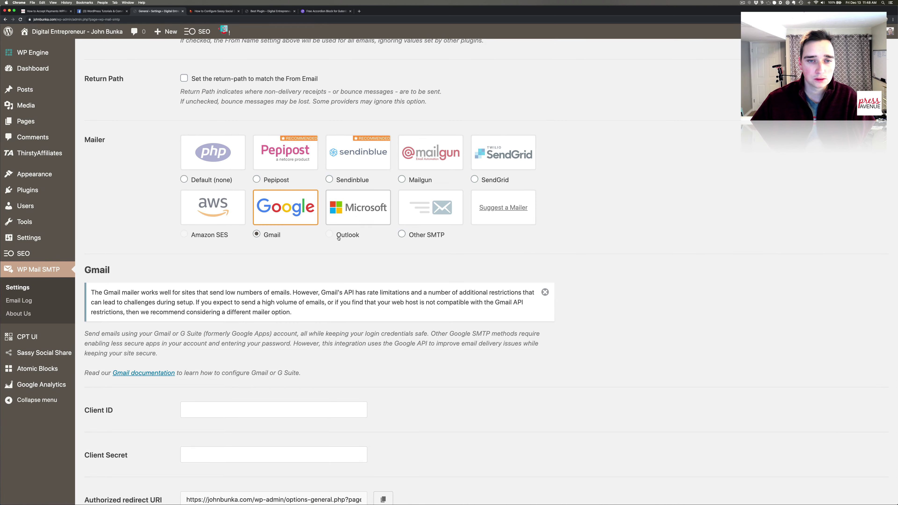
pyautogui.click(338, 239)
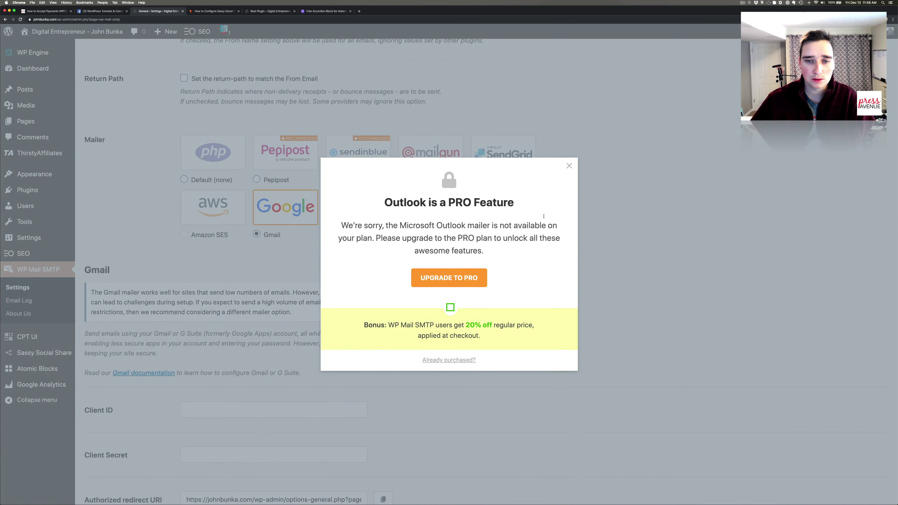
pyautogui.click(570, 166)
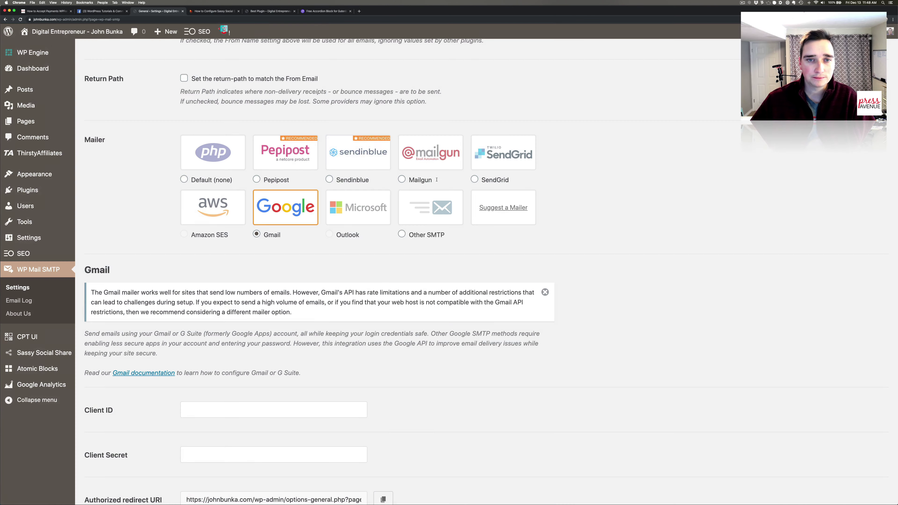
# View the setup fields of the Sendinblue and Other SMTP mailers, and examine SendGrid's API key section.
pyautogui.click(351, 158)
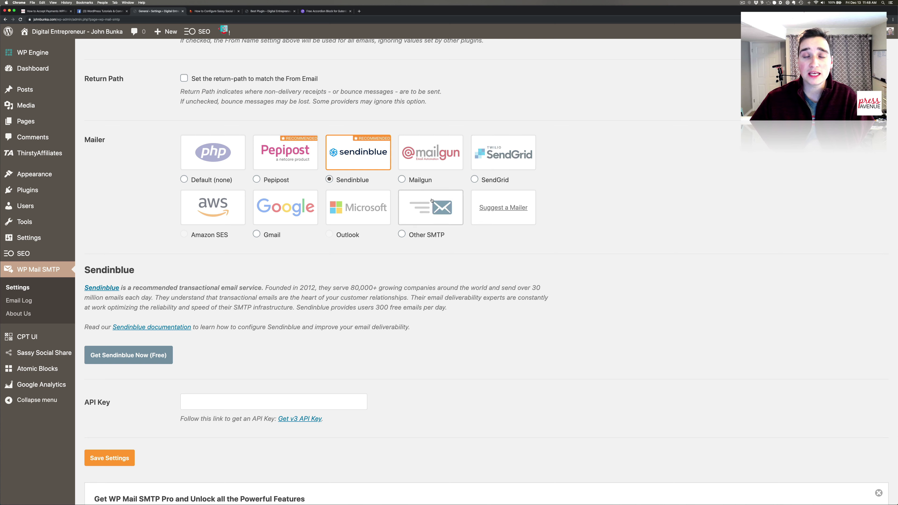
pyautogui.click(413, 222)
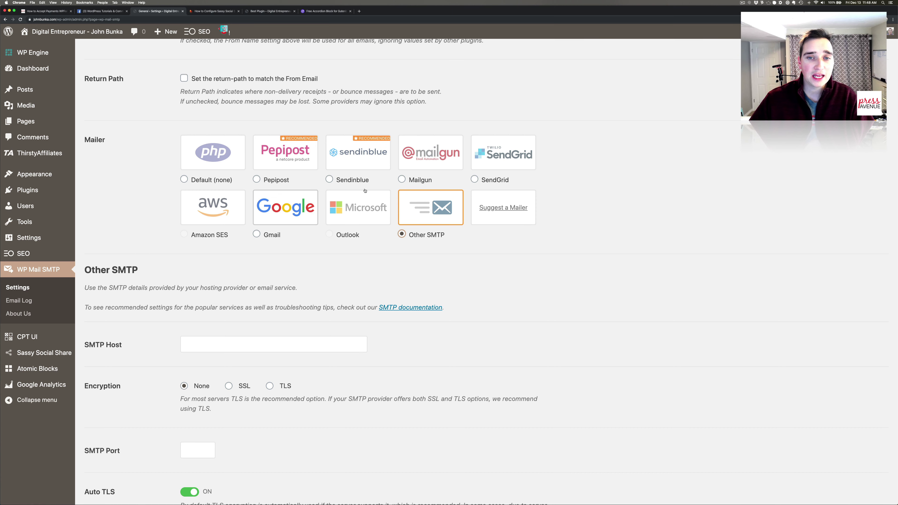
pyautogui.click(503, 152)
pyautogui.scroll(-1, 406, 249)
pyautogui.scroll(-3, 405, 250)
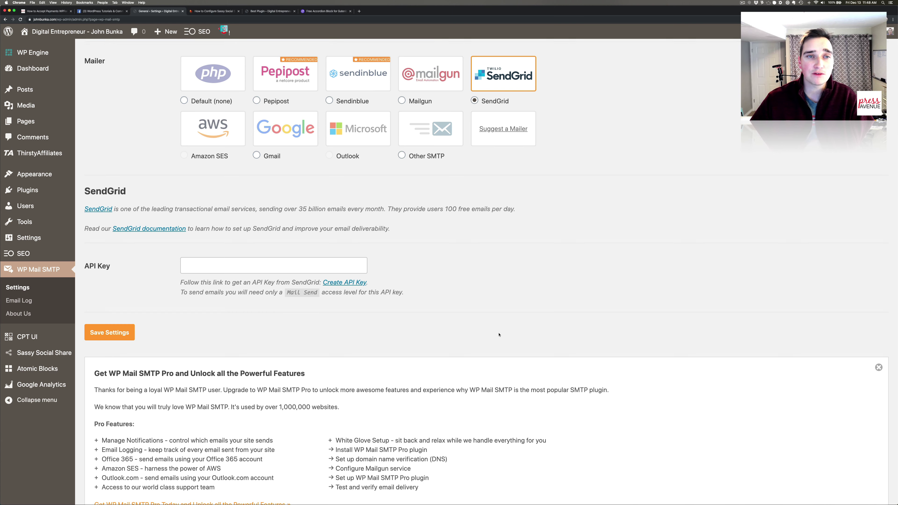
pyautogui.scroll(3, 499, 335)
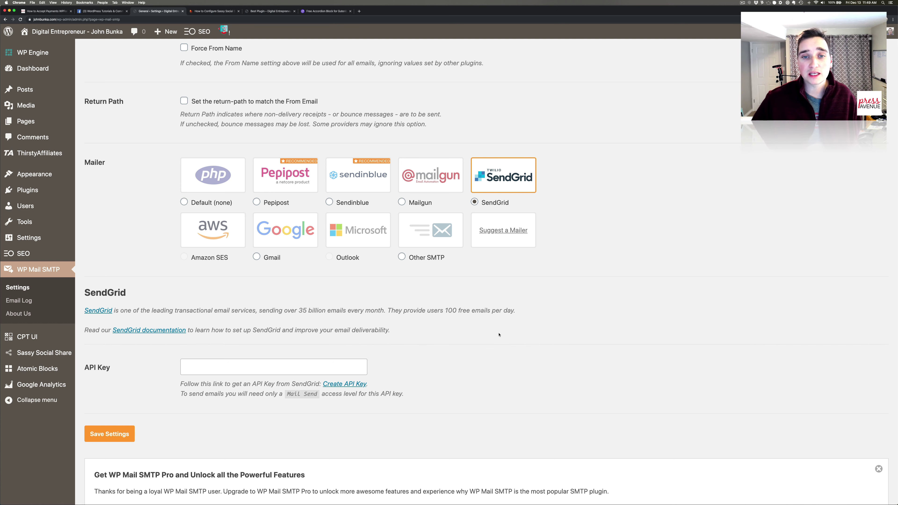
pyautogui.scroll(-5, 161, 331)
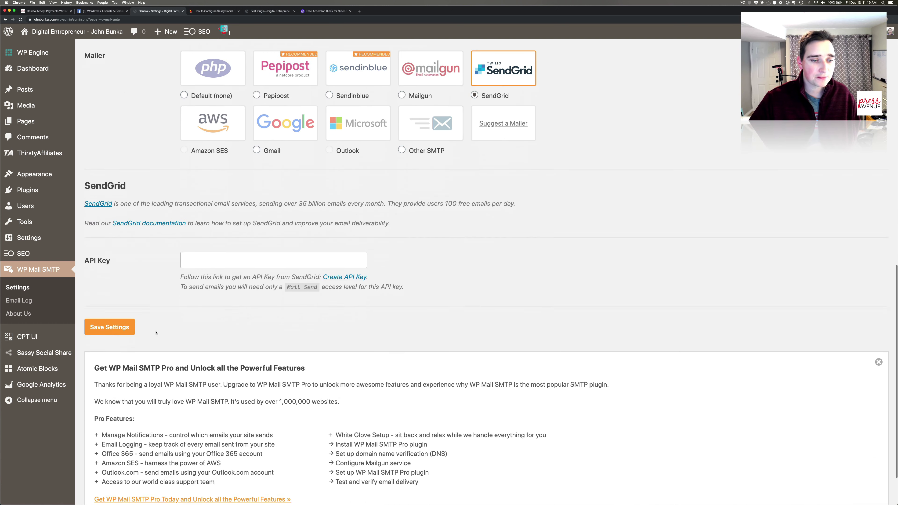
# Return to the installed plugins list and activate WPForms Lite.
pyautogui.click(28, 190)
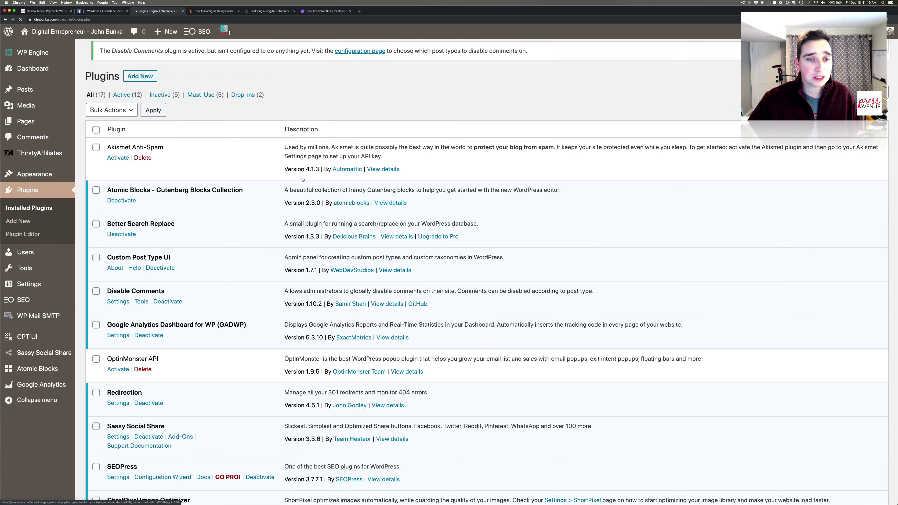
pyautogui.scroll(-6, 264, 176)
pyautogui.scroll(-3, 264, 176)
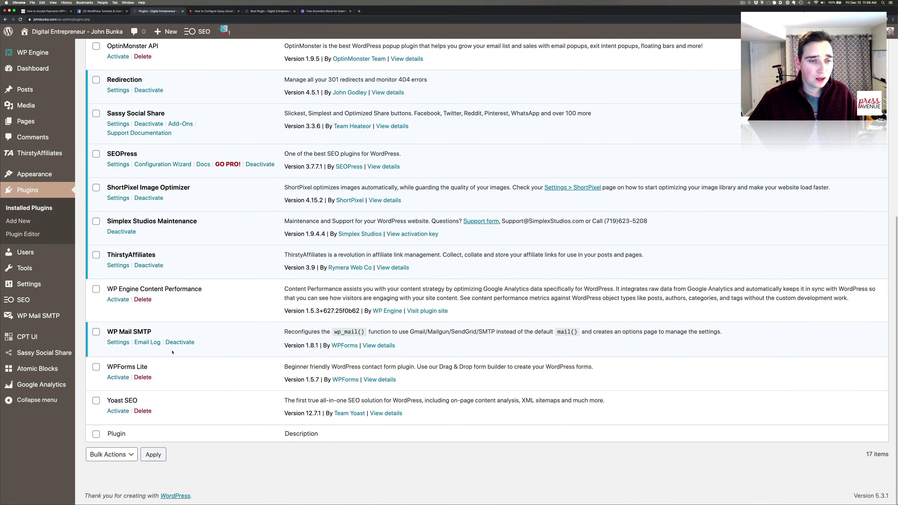
pyautogui.click(124, 378)
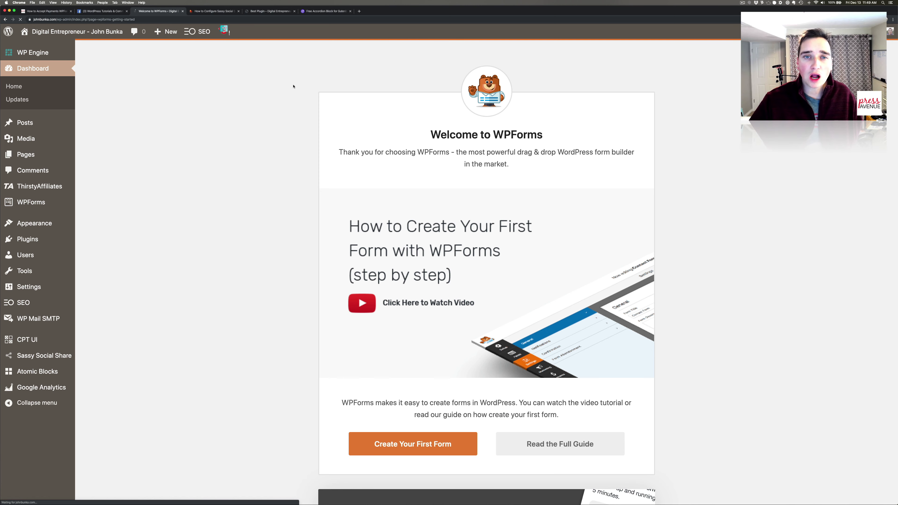
# Create a first WPForms form from the Simple Contact Form template and exit the form builder.
pyautogui.scroll(-5, 474, 261)
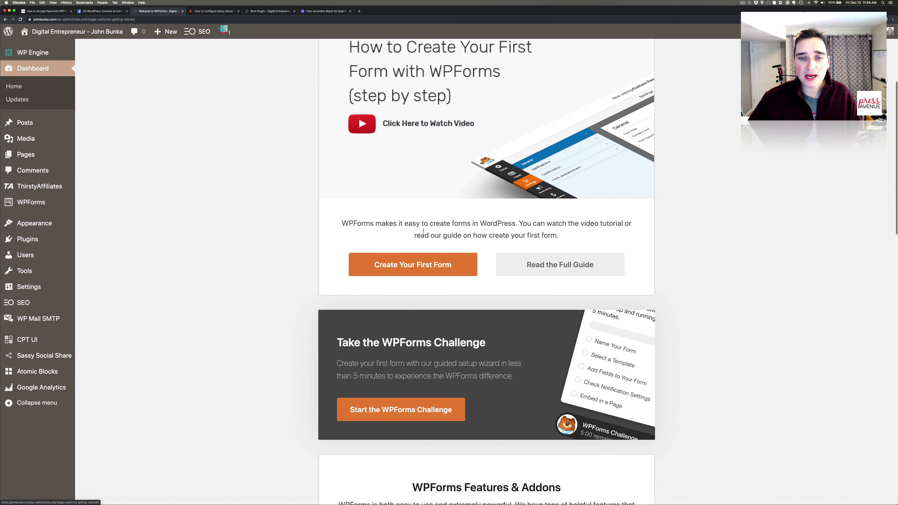
pyautogui.click(433, 255)
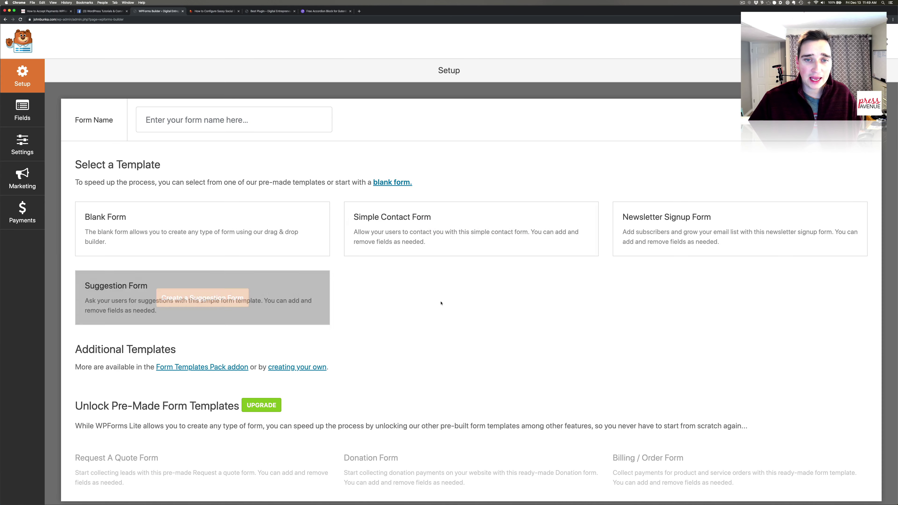
pyautogui.click(446, 229)
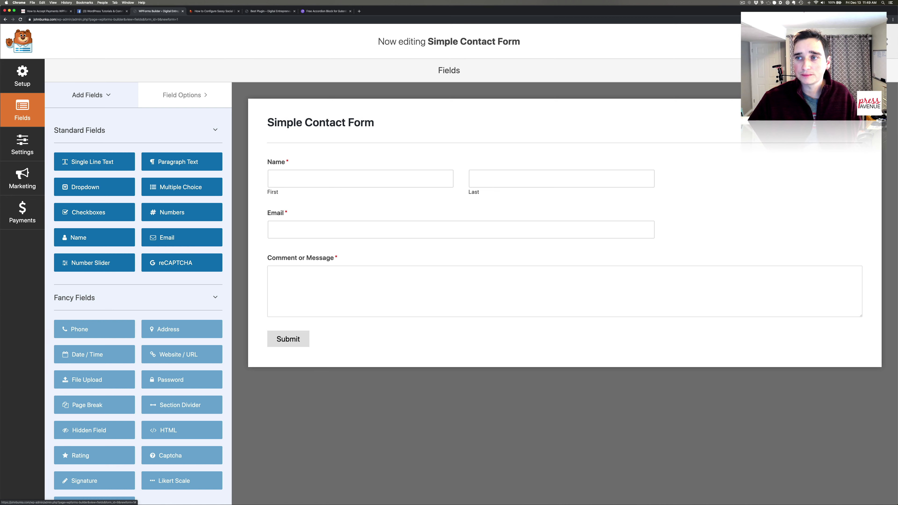
pyautogui.click(883, 41)
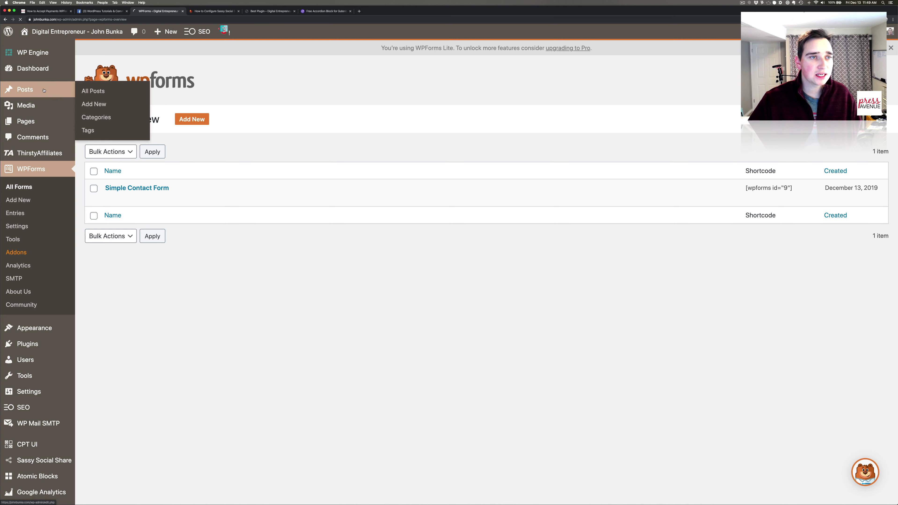
# Open the Best Plugin draft post for editing and insert a WPForms block from the Widgets category.
pyautogui.click(42, 97)
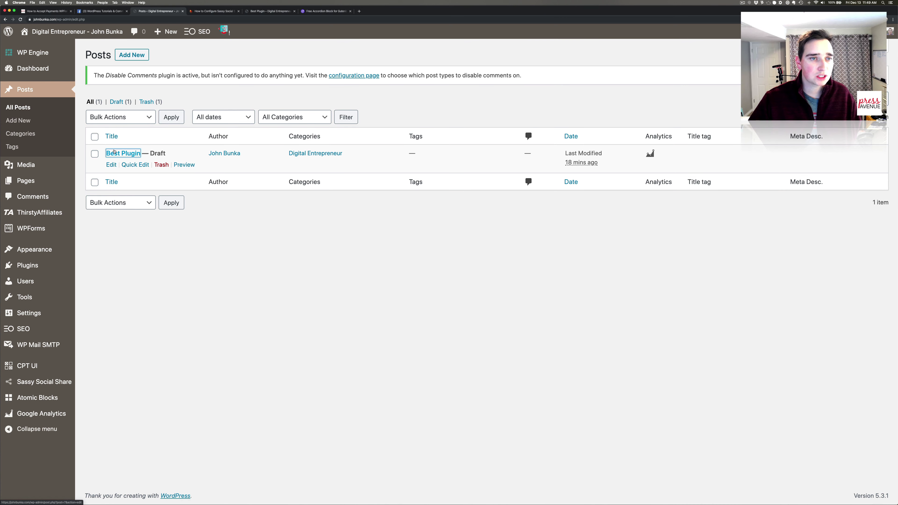
pyautogui.press('Return')
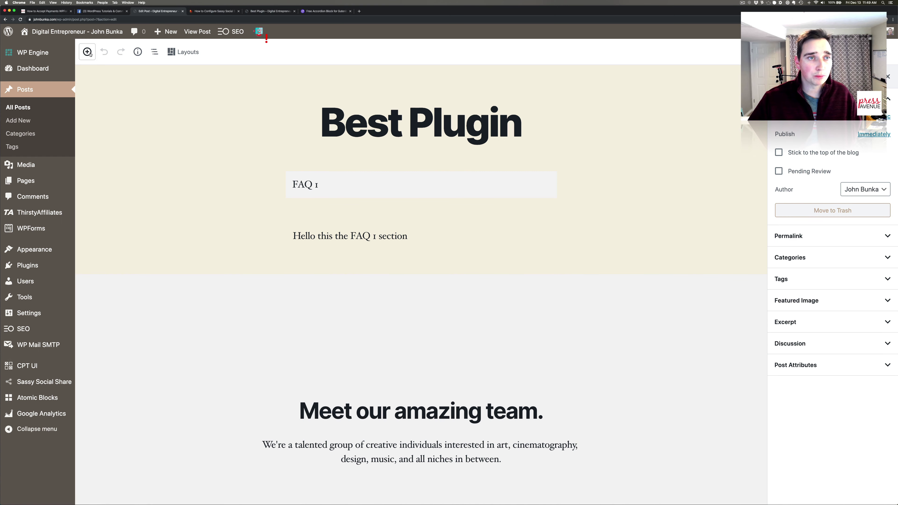
pyautogui.click(87, 52)
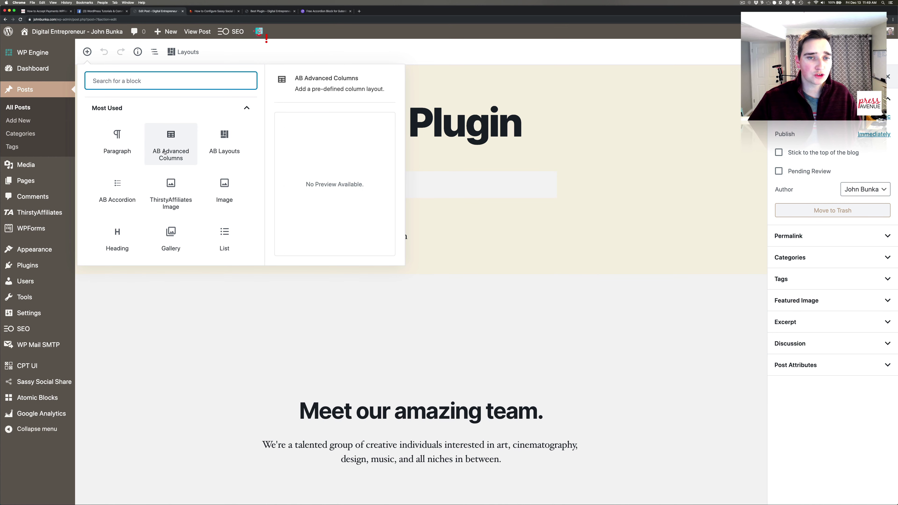
pyautogui.scroll(-5, 171, 177)
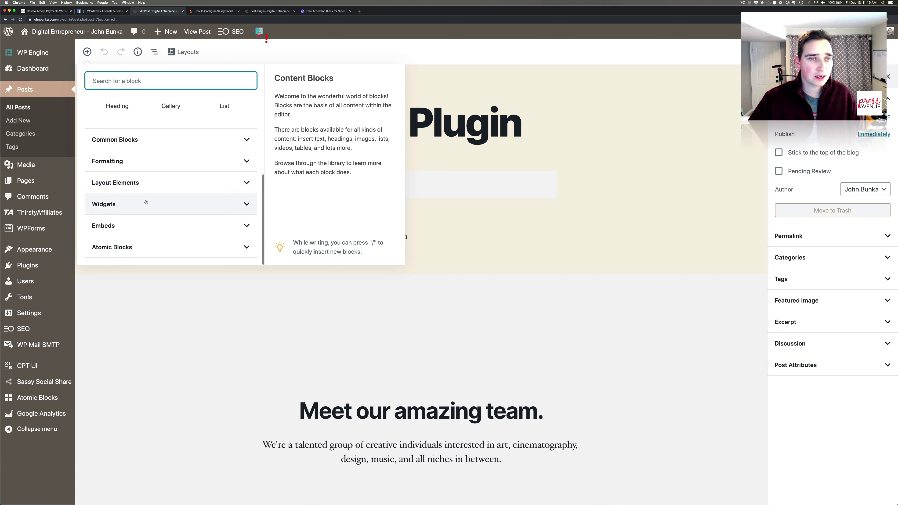
pyautogui.click(147, 203)
pyautogui.scroll(-5, 148, 208)
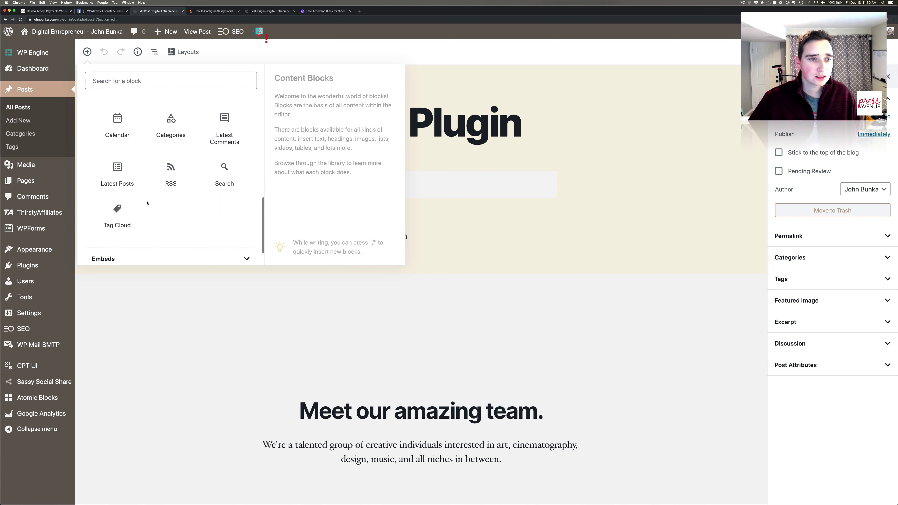
pyautogui.click(152, 220)
pyautogui.scroll(-3, 154, 221)
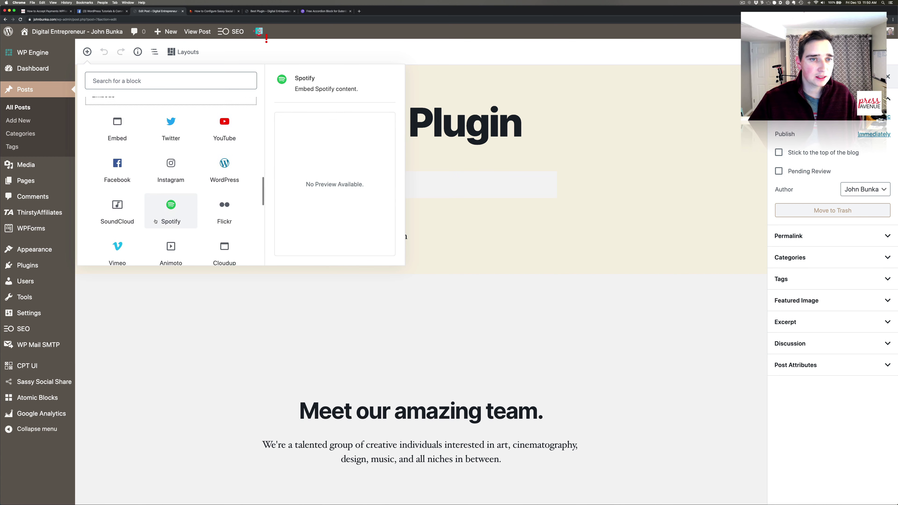
pyautogui.scroll(-5, 155, 222)
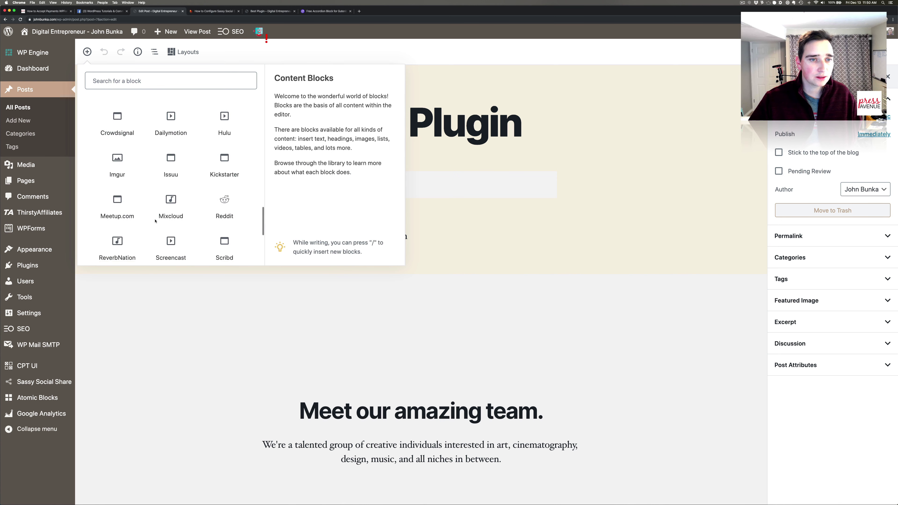
pyautogui.scroll(-1, 155, 221)
pyautogui.scroll(10, 156, 223)
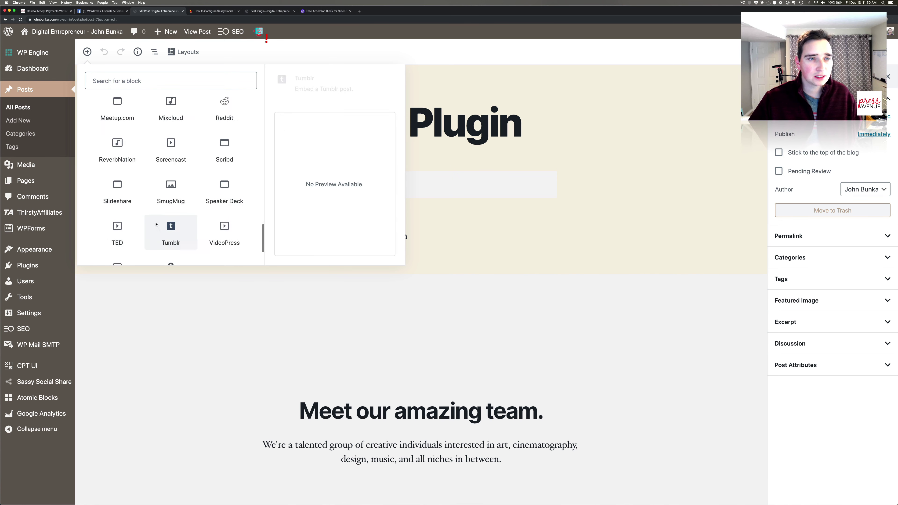
pyautogui.scroll(4, 157, 223)
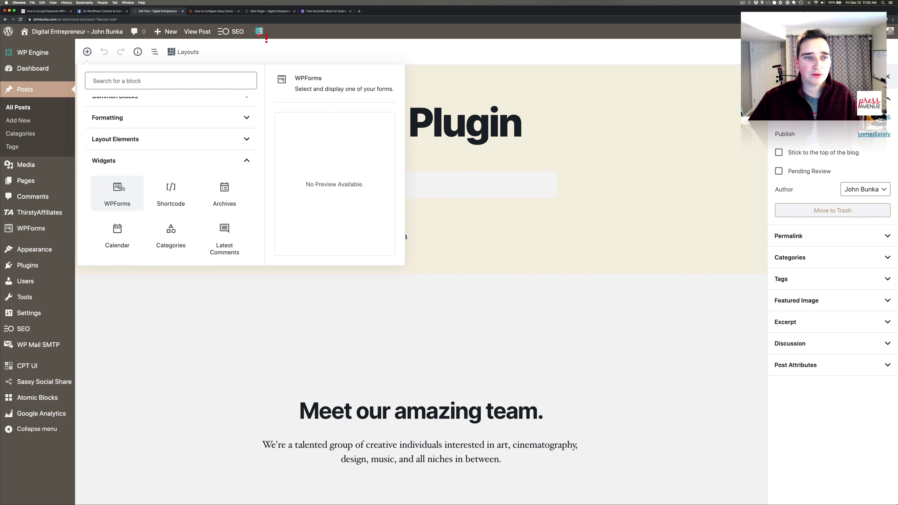
pyautogui.click(120, 191)
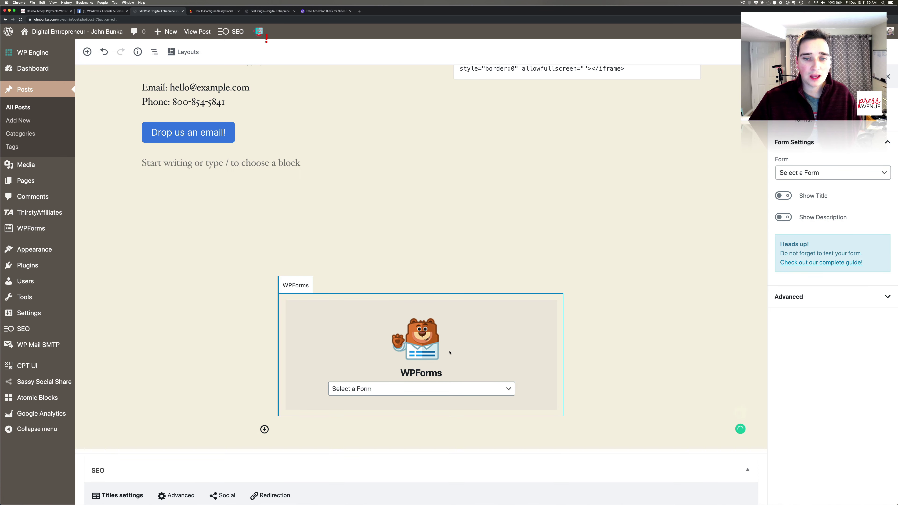
# Set the new WPForms block to display the Simple Contact Form.
pyautogui.scroll(-3, 449, 351)
pyautogui.click(363, 320)
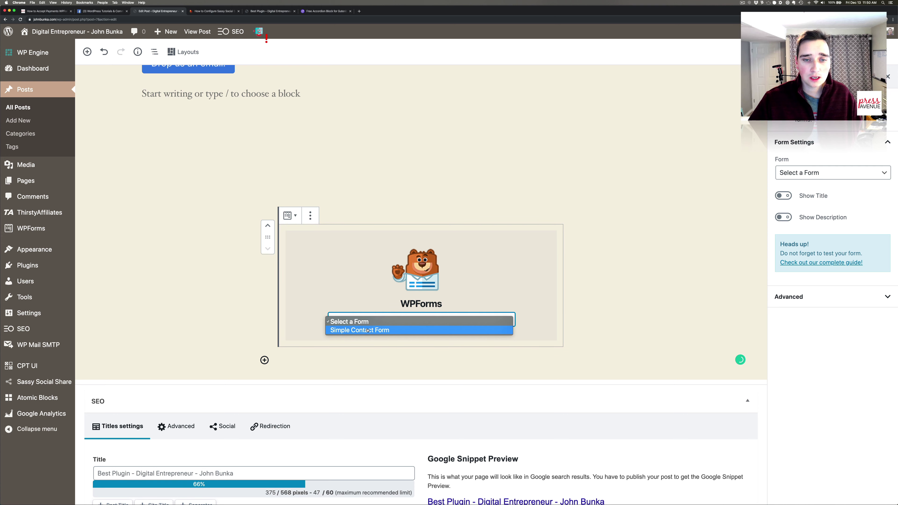
pyautogui.click(368, 330)
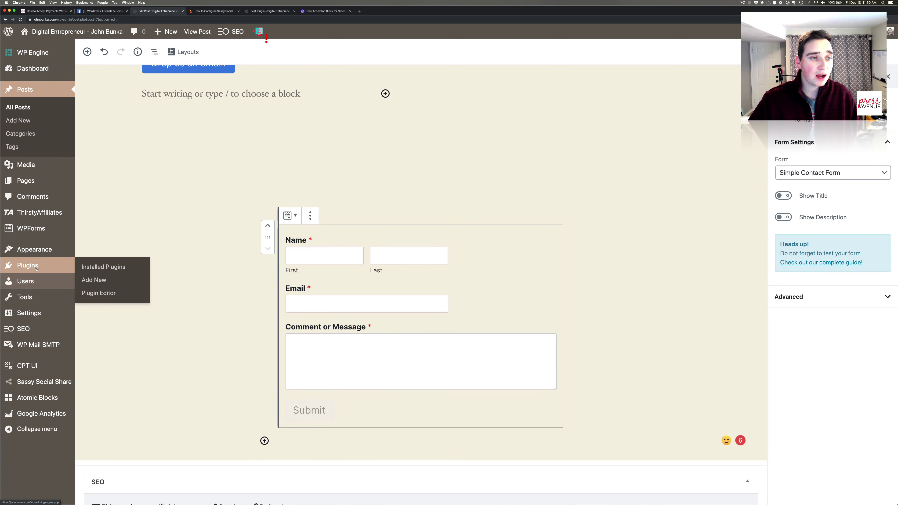
# Return to the installed plugins list and activate Yoast SEO.
pyautogui.click(28, 265)
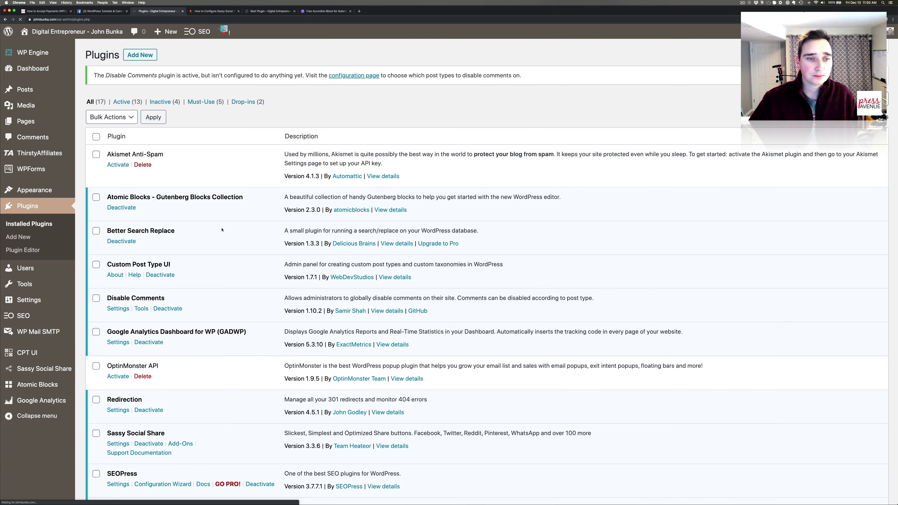
pyautogui.scroll(-10, 153, 350)
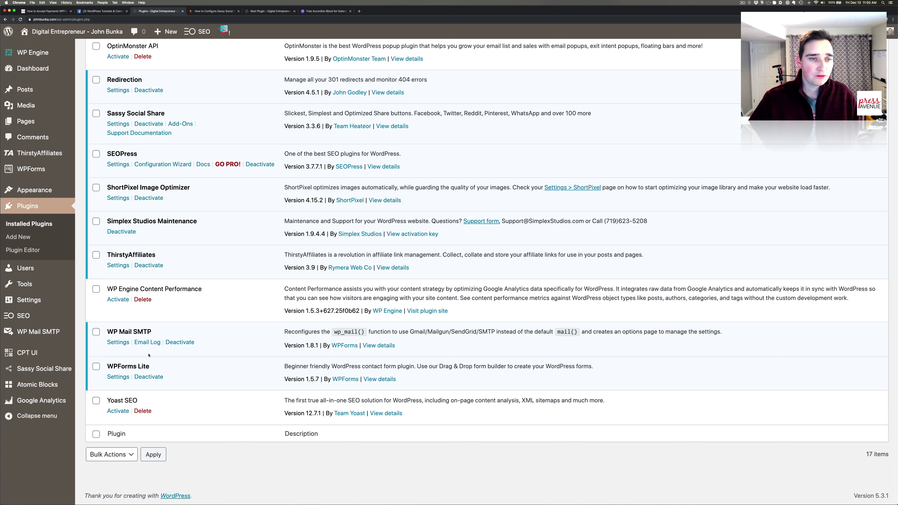
pyautogui.click(118, 410)
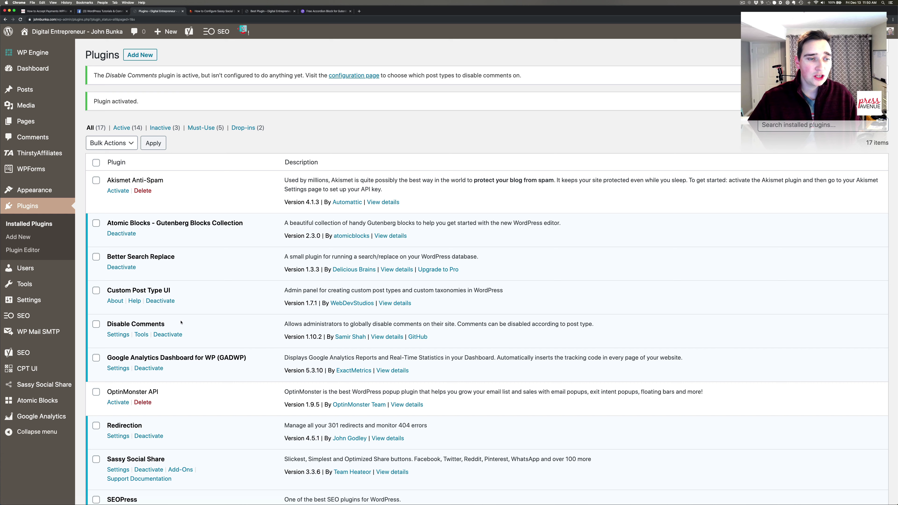
# Open the General dashboard of the Yoast SEO plugin.
pyautogui.moveTo(75, 323)
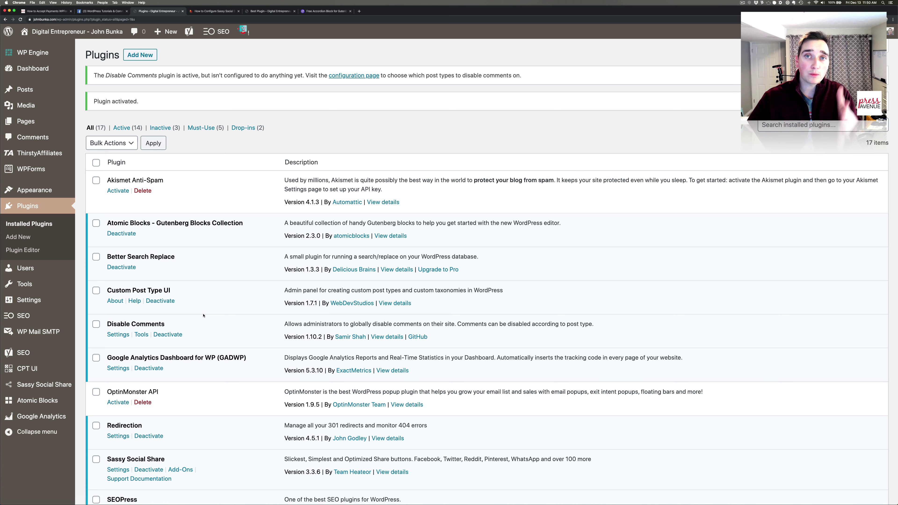
pyautogui.moveTo(62, 354)
pyautogui.click(25, 354)
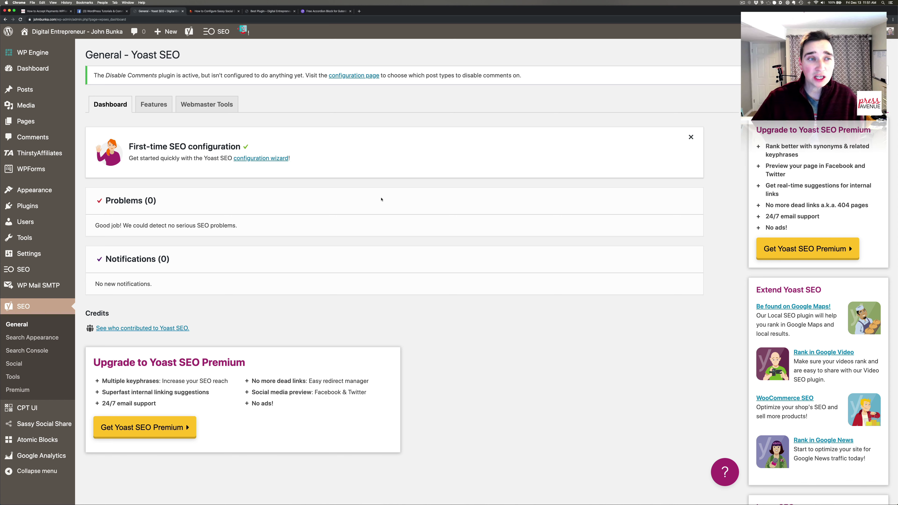
# Reopen the Best Plugin draft and show the focus keyphrase field in its Yoast SEO section.
pyautogui.click(25, 89)
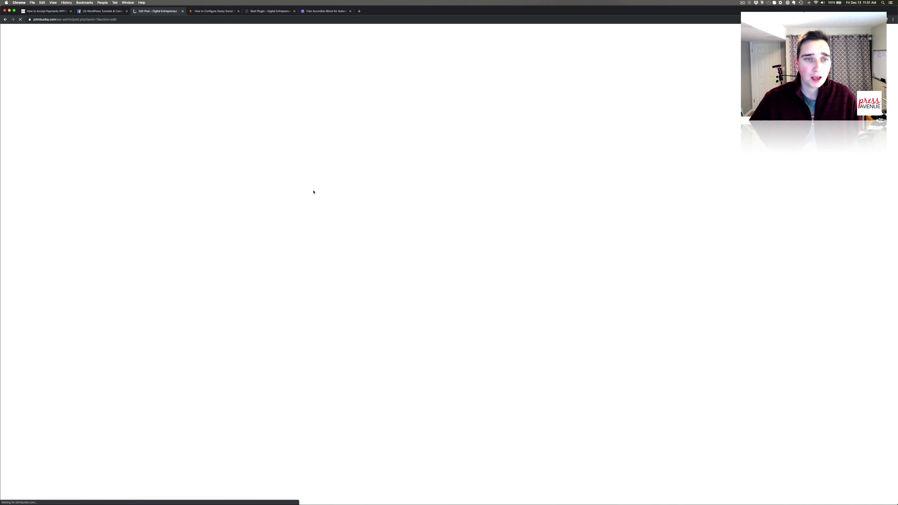
pyautogui.scroll(-10, 354, 207)
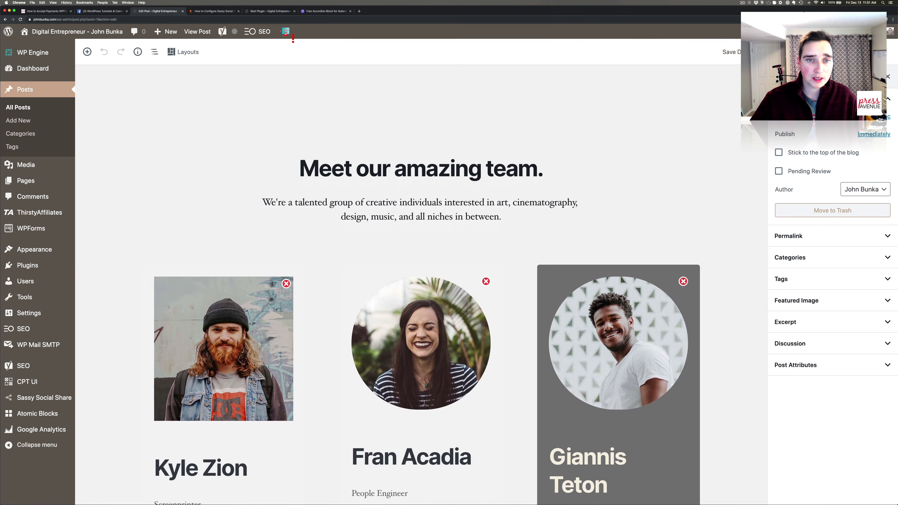
pyautogui.scroll(-15, 331, 205)
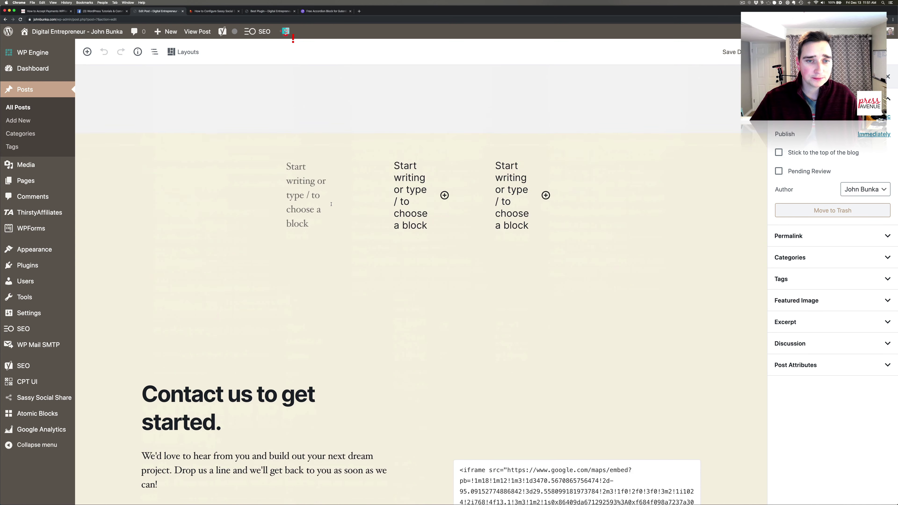
pyautogui.scroll(-15, 332, 204)
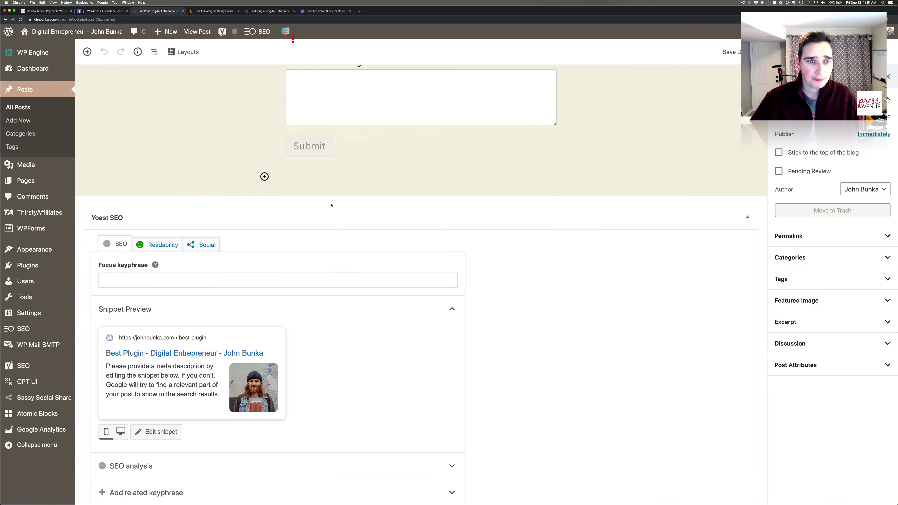
pyautogui.scroll(-3, 332, 205)
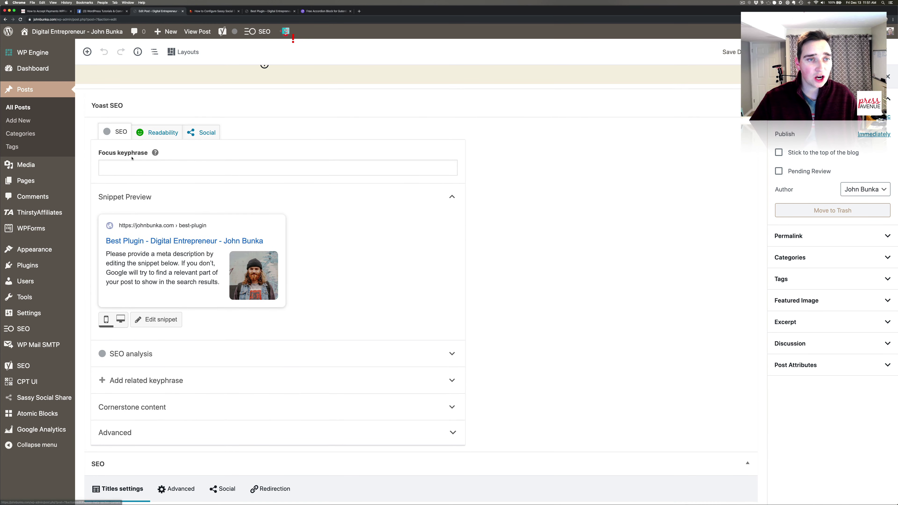
pyautogui.click(134, 165)
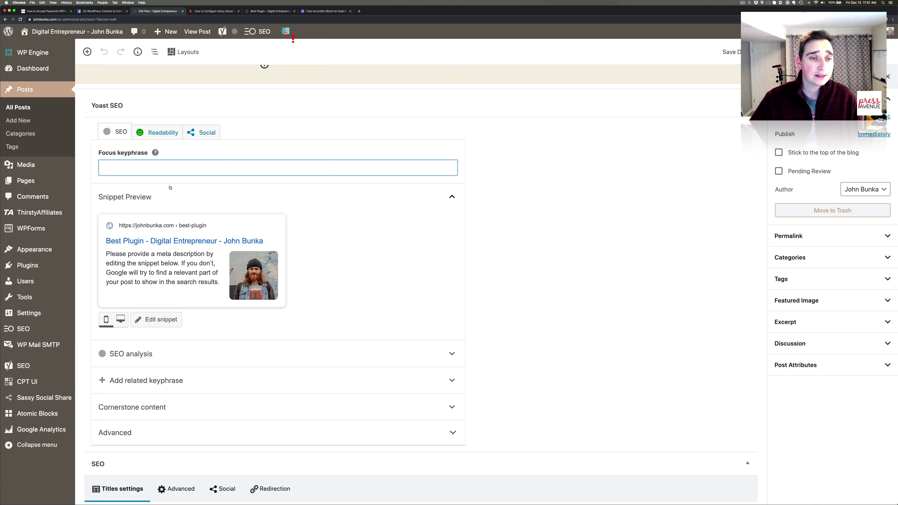
# Compare the Yoast SEO section with the separate SEO section's title, meta description and target keywords fields below the post.
pyautogui.scroll(-5, 170, 188)
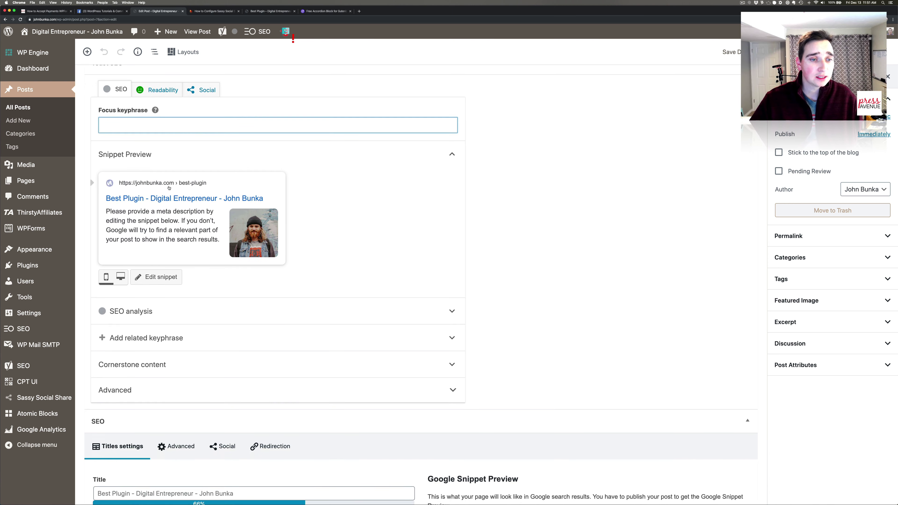
pyautogui.scroll(-5, 169, 188)
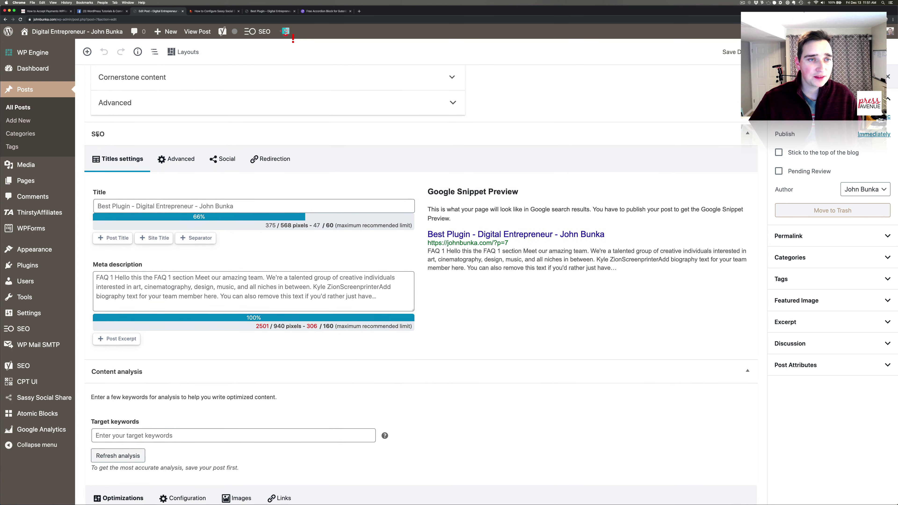
pyautogui.click(175, 202)
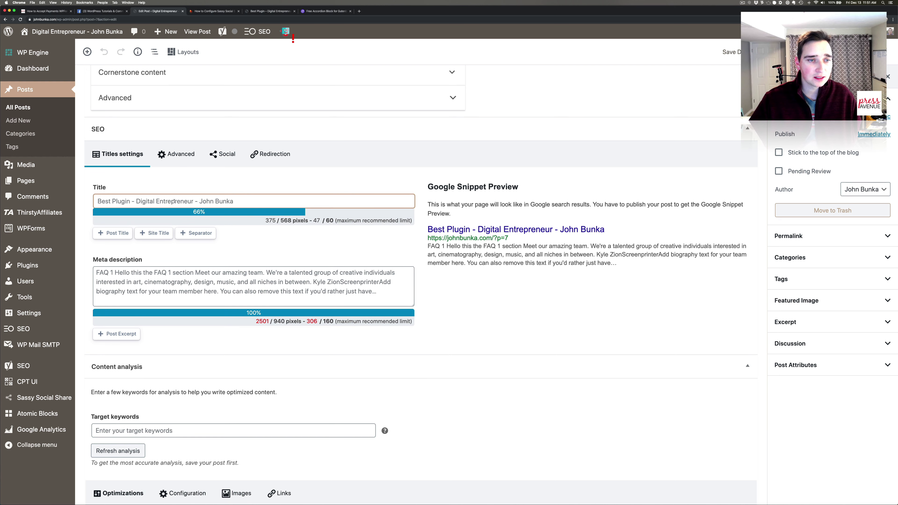
pyautogui.scroll(-2, 174, 201)
pyautogui.click(159, 388)
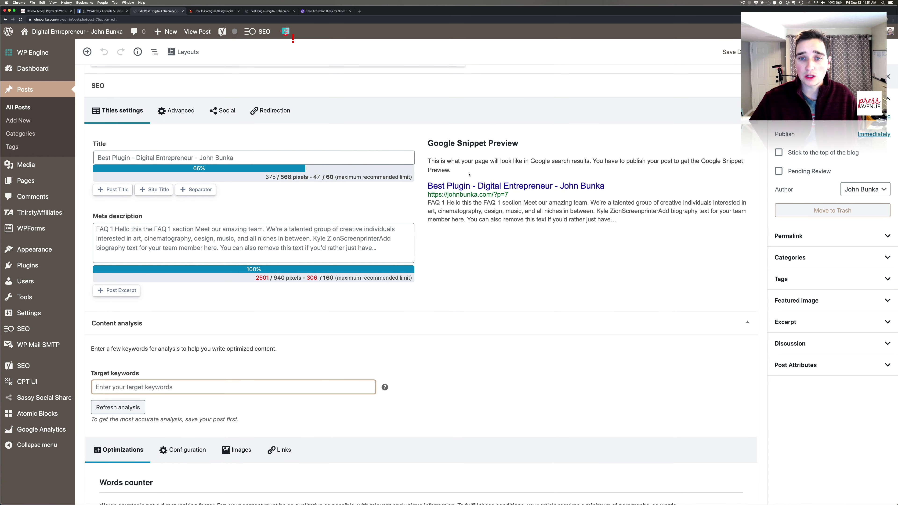
pyautogui.scroll(5, 461, 246)
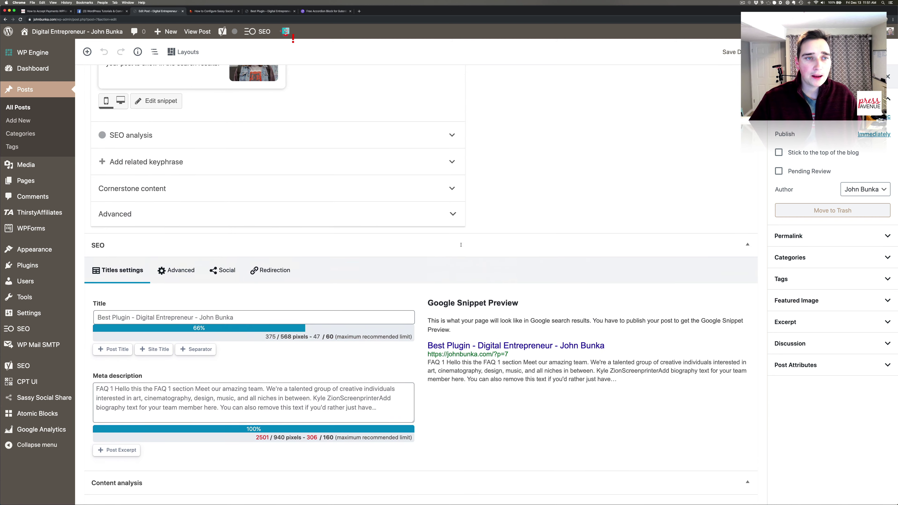
pyautogui.scroll(6, 461, 247)
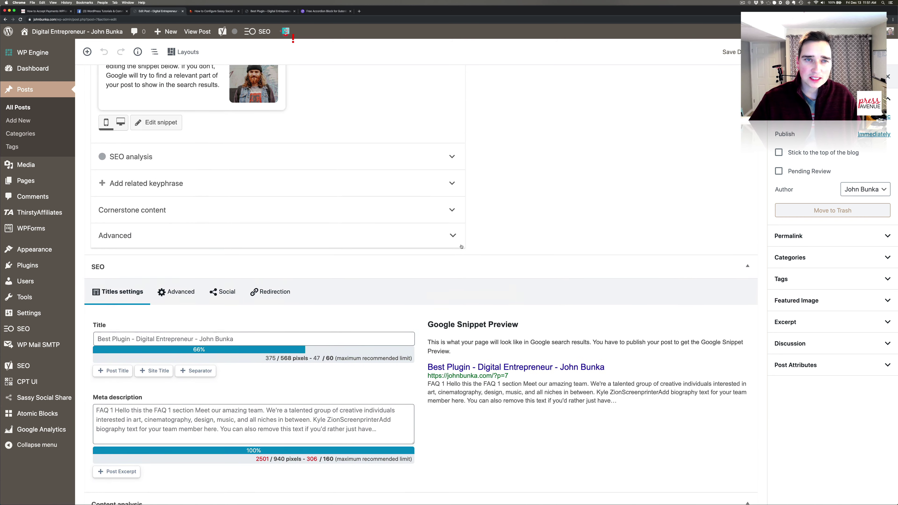
# Go back to Yoast SEO's General page and examine its premium upgrade and extension offers.
pyautogui.click(45, 364)
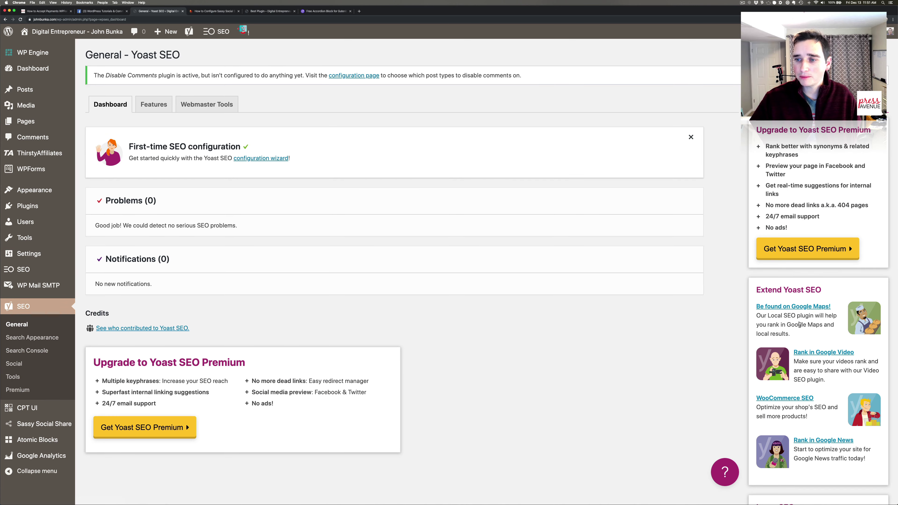
pyautogui.scroll(-5, 800, 324)
pyautogui.scroll(5, 791, 261)
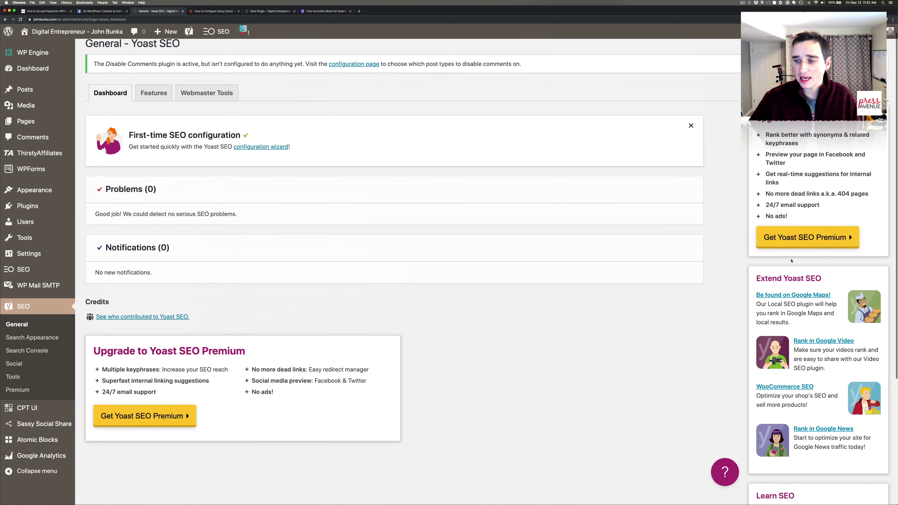
pyautogui.scroll(1, 792, 261)
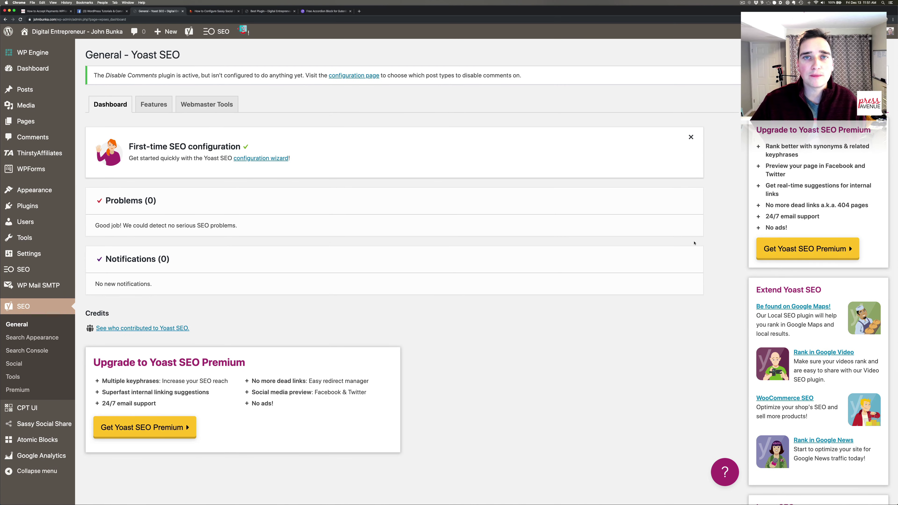
# Return to the installed plugins list.
pyautogui.click(28, 205)
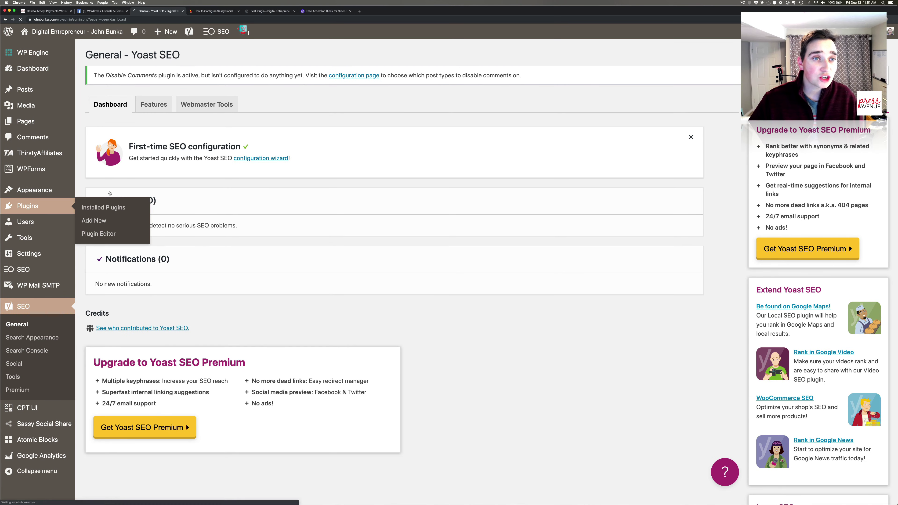